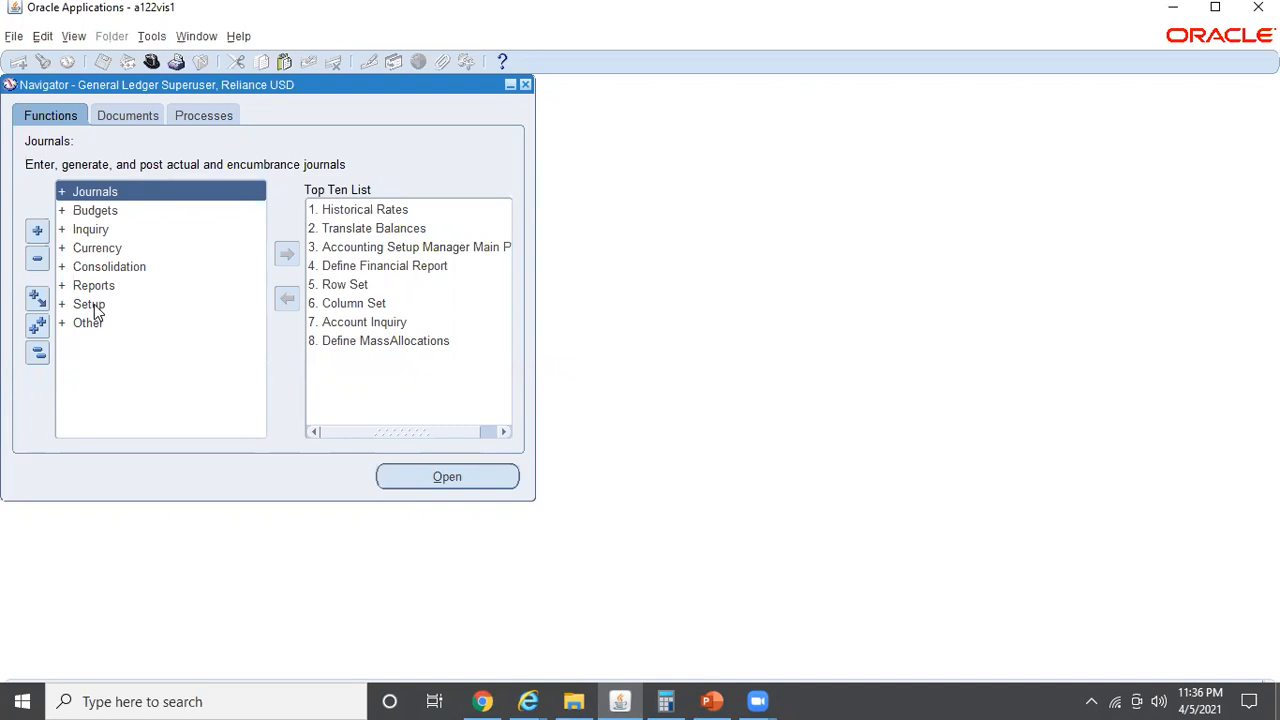
Open the Conversion Rate Types form from the Rates functions under the Currencies setup.
double_click(94, 307)
double_click(128, 376)
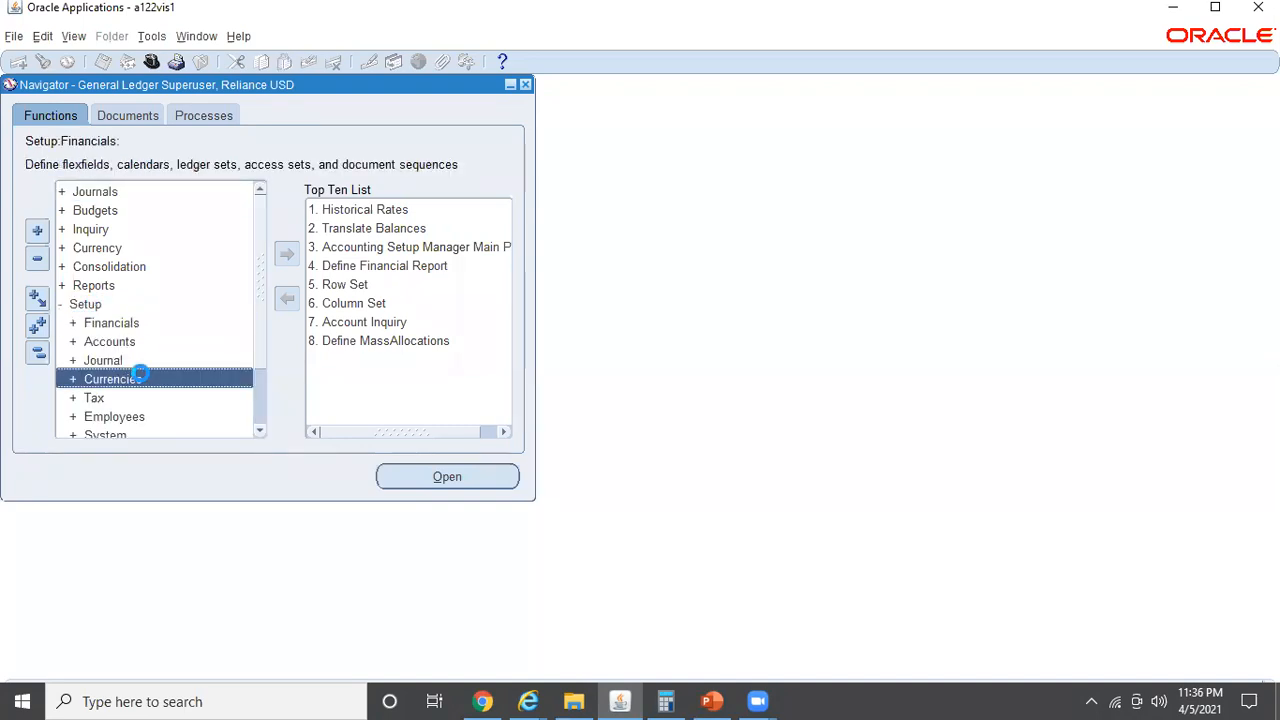
click(259, 430)
click(259, 430)
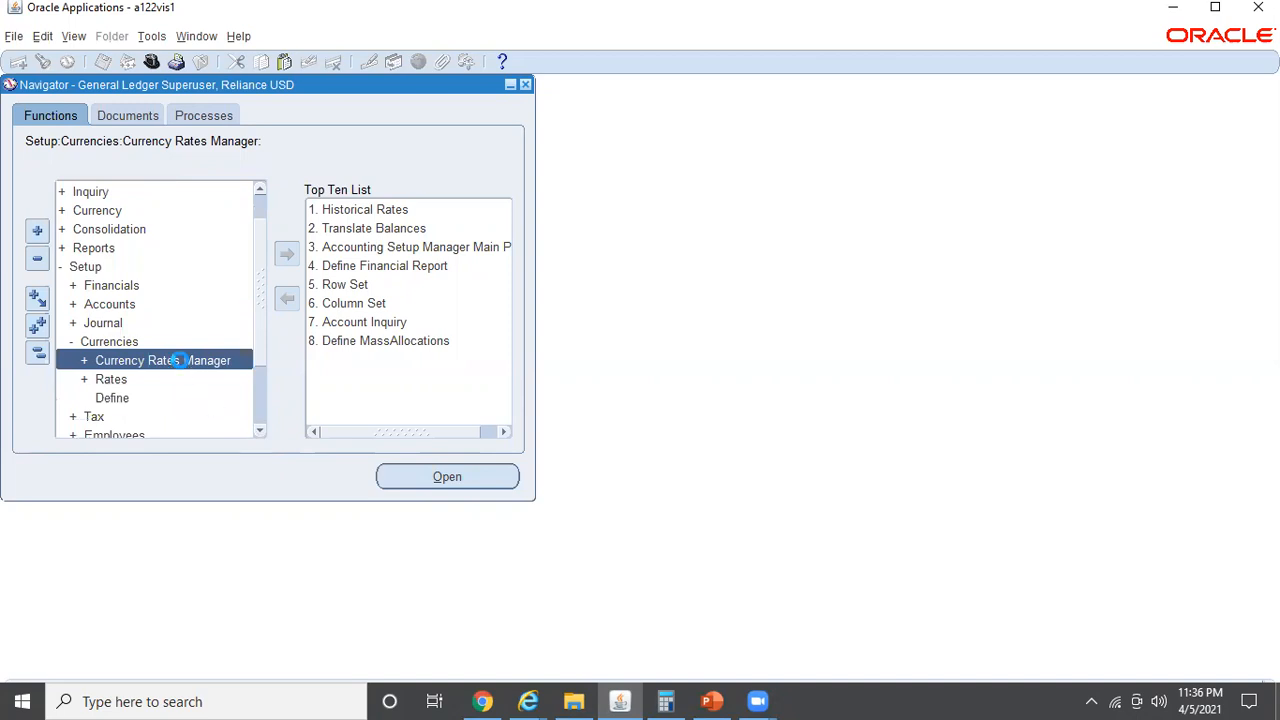
double_click(180, 362)
click(259, 432)
click(259, 432)
click(259, 432)
click(259, 432)
double_click(192, 399)
click(259, 432)
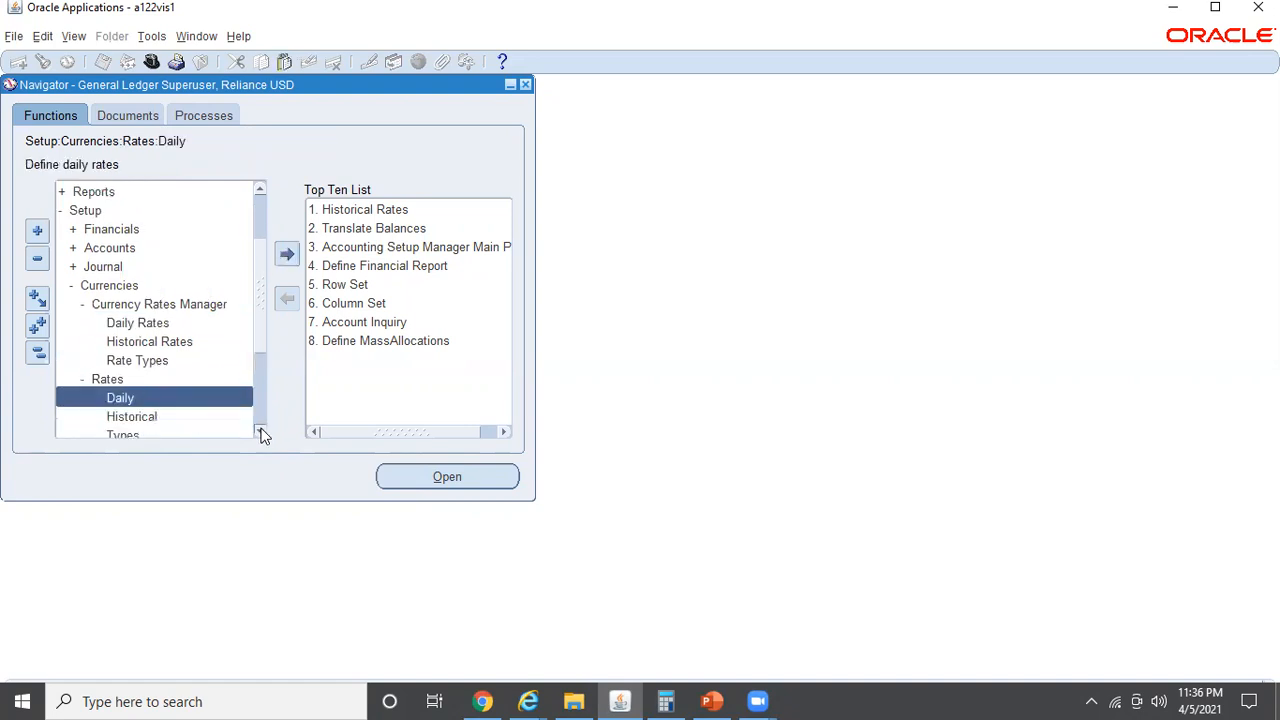
click(259, 432)
click(259, 432)
double_click(141, 406)
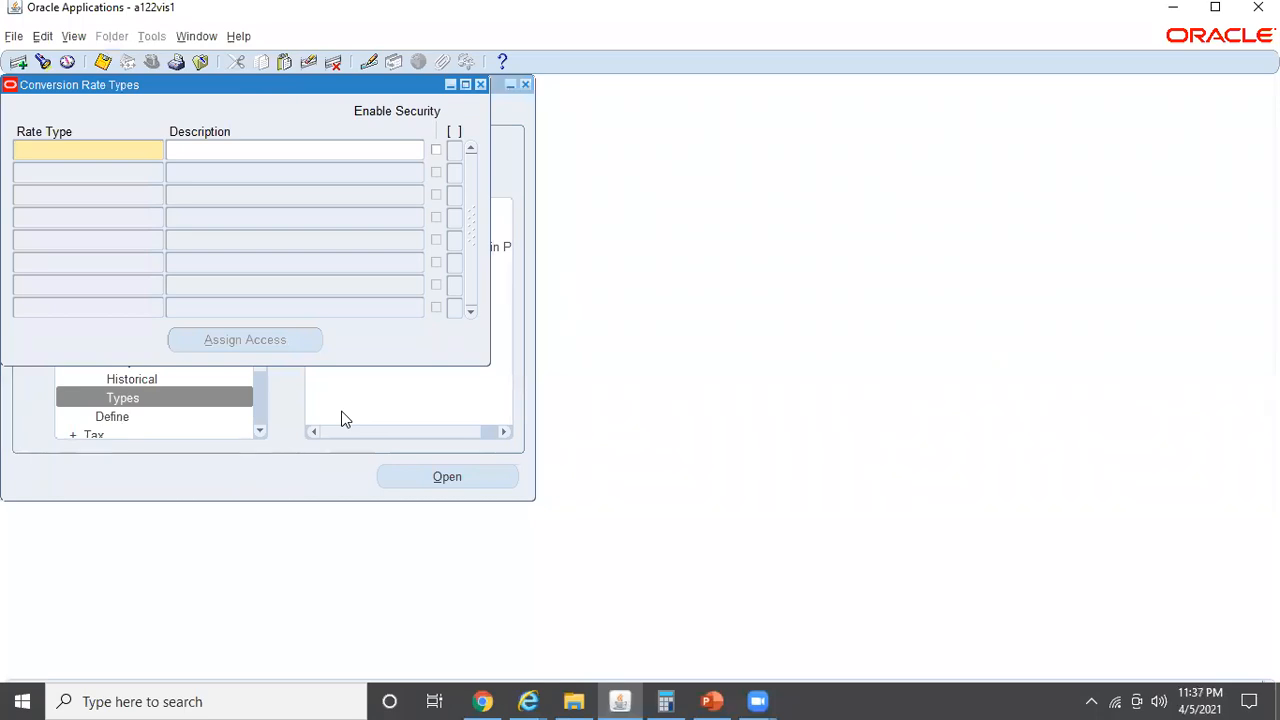
Query all conversion rate types and page through the records to review them.
key(ctrl+F11)
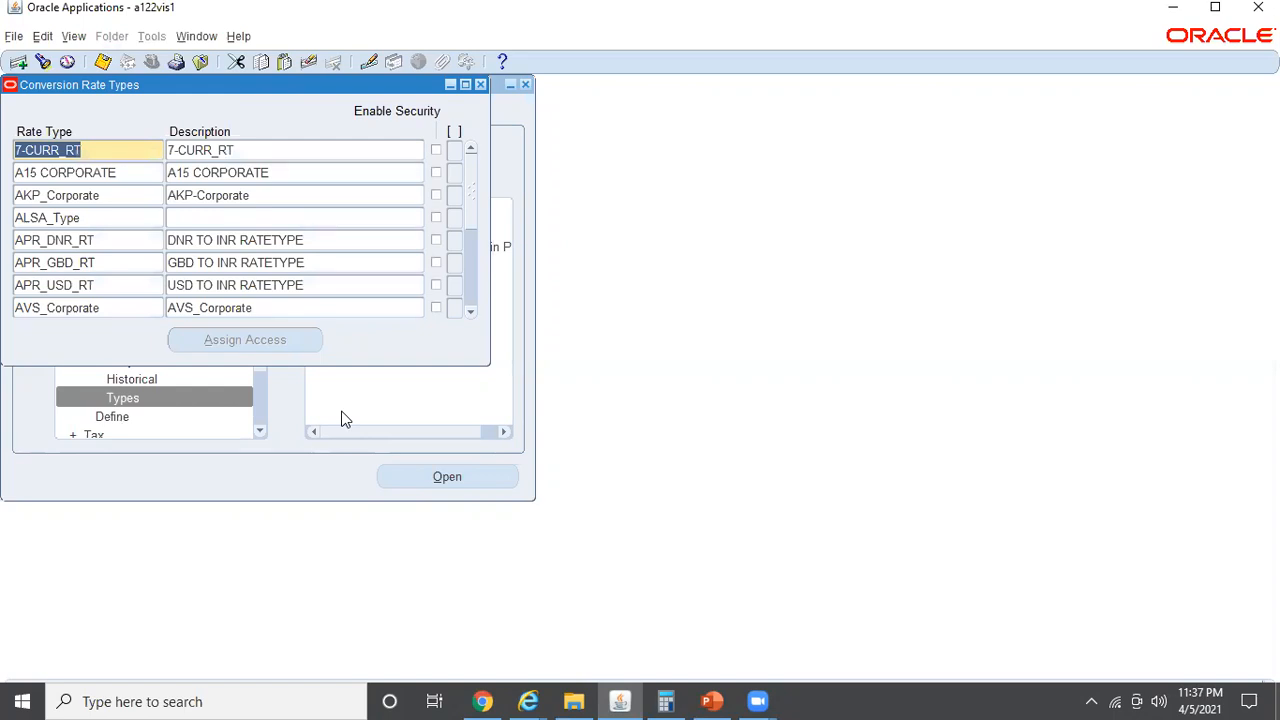
key(Page_Down)
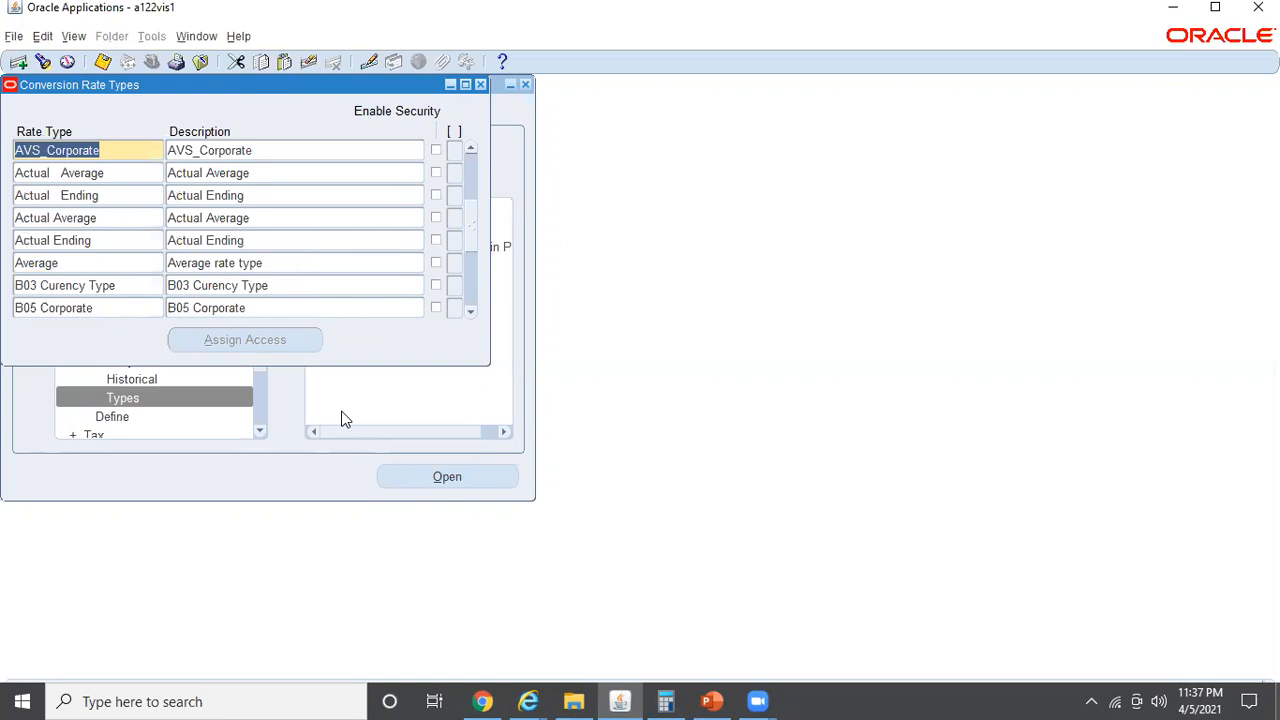
key(Page_Down)
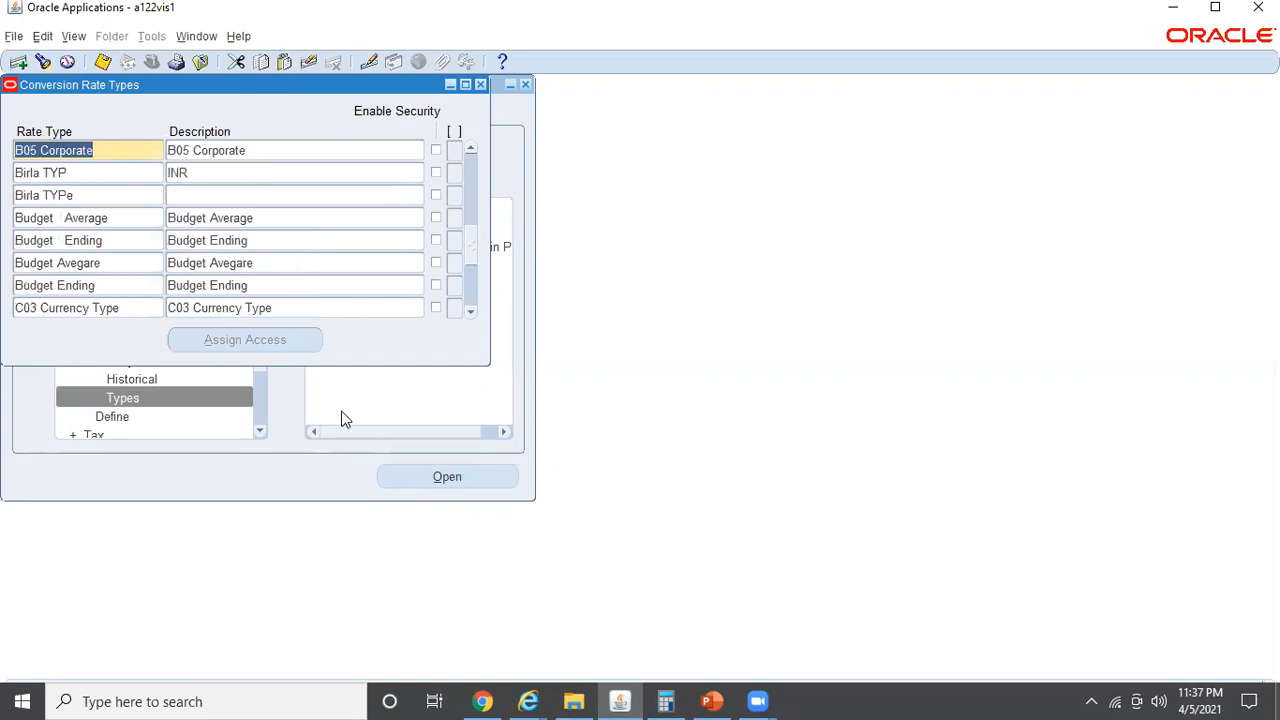
Query the conversion rate types starting with "Corpor" and select the Corporate record.
key(F11)
text(Corpor)
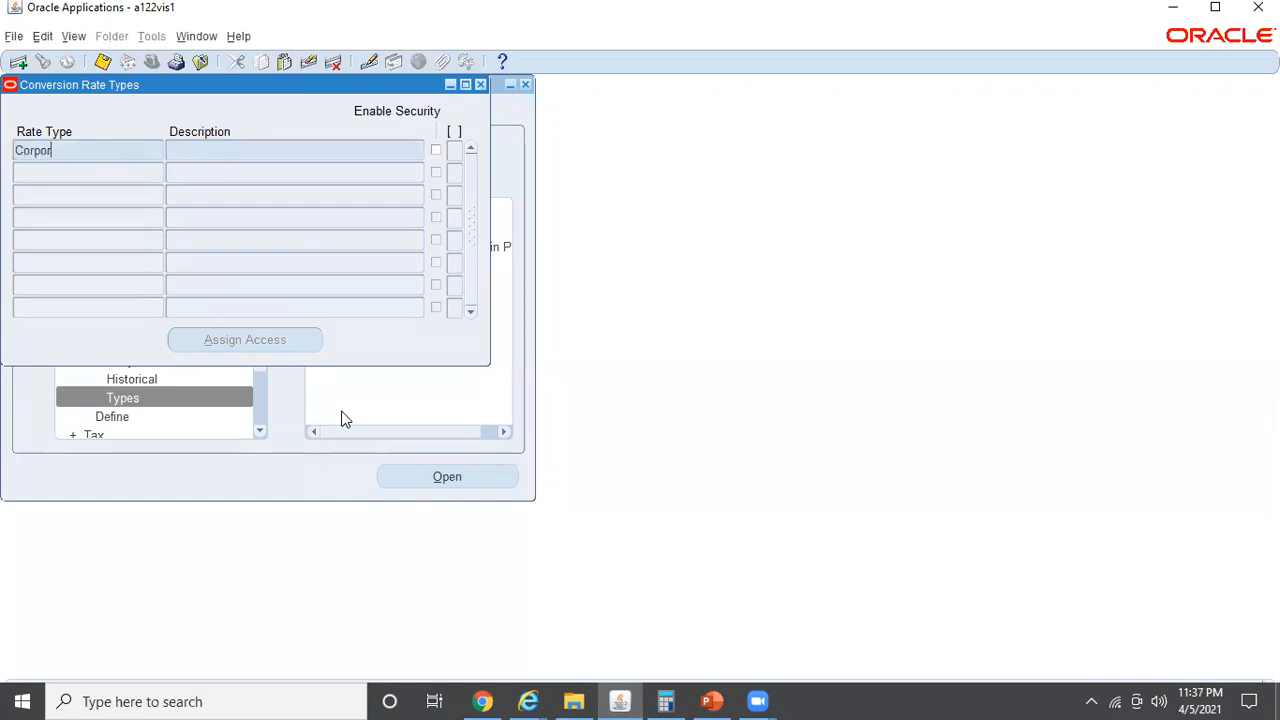
text(%)
key(ctrl+F11)
click(92, 172)
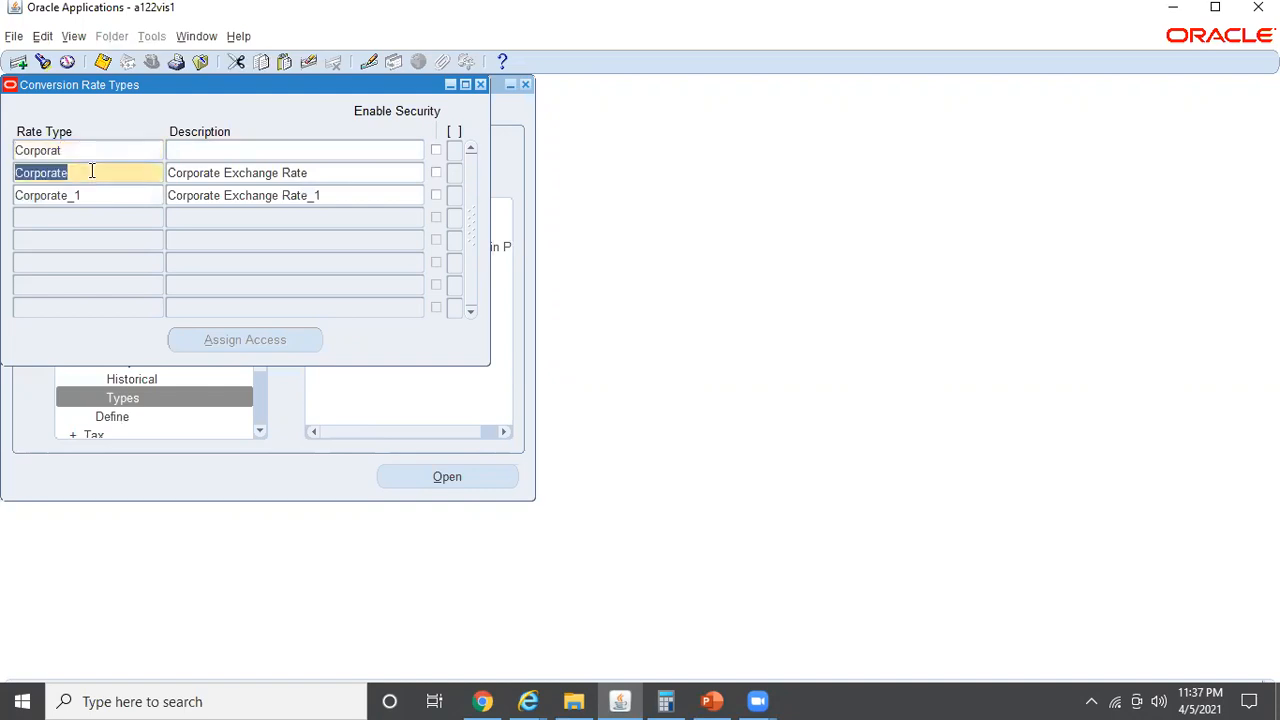
Query the Spot conversion rate type and check its description.
key(F11)
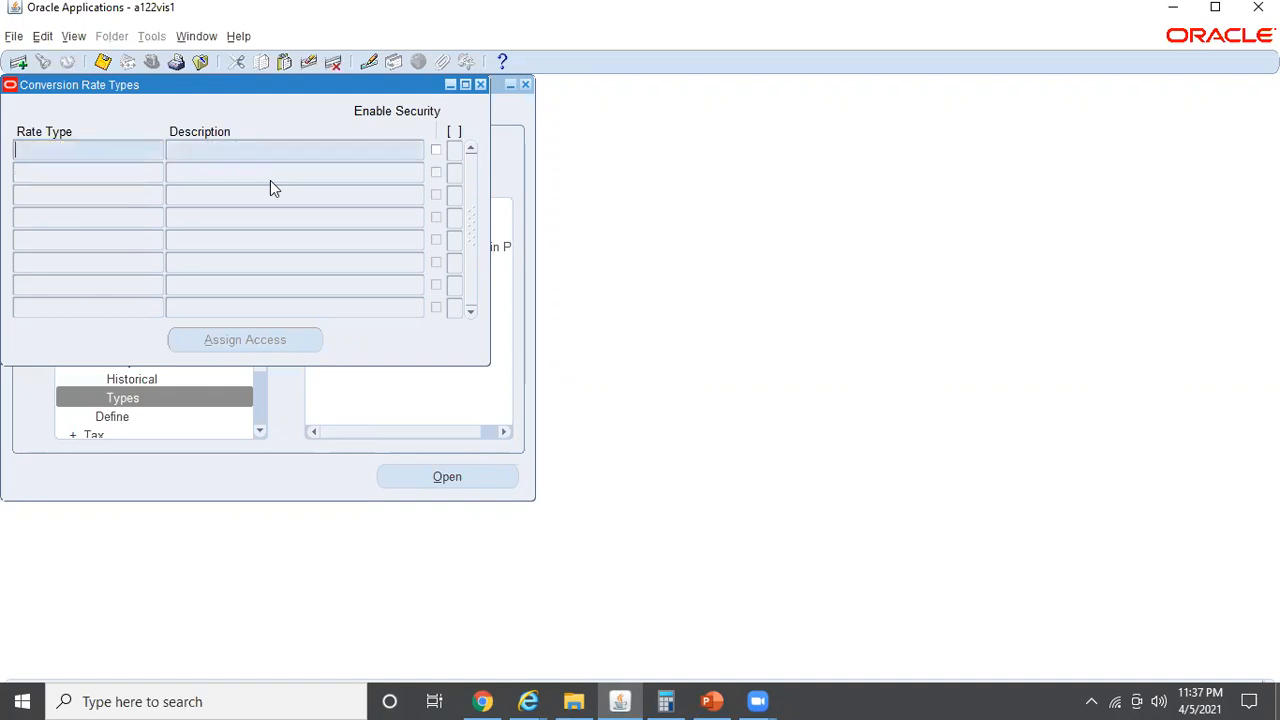
text(Spot)
key(ctrl+F11)
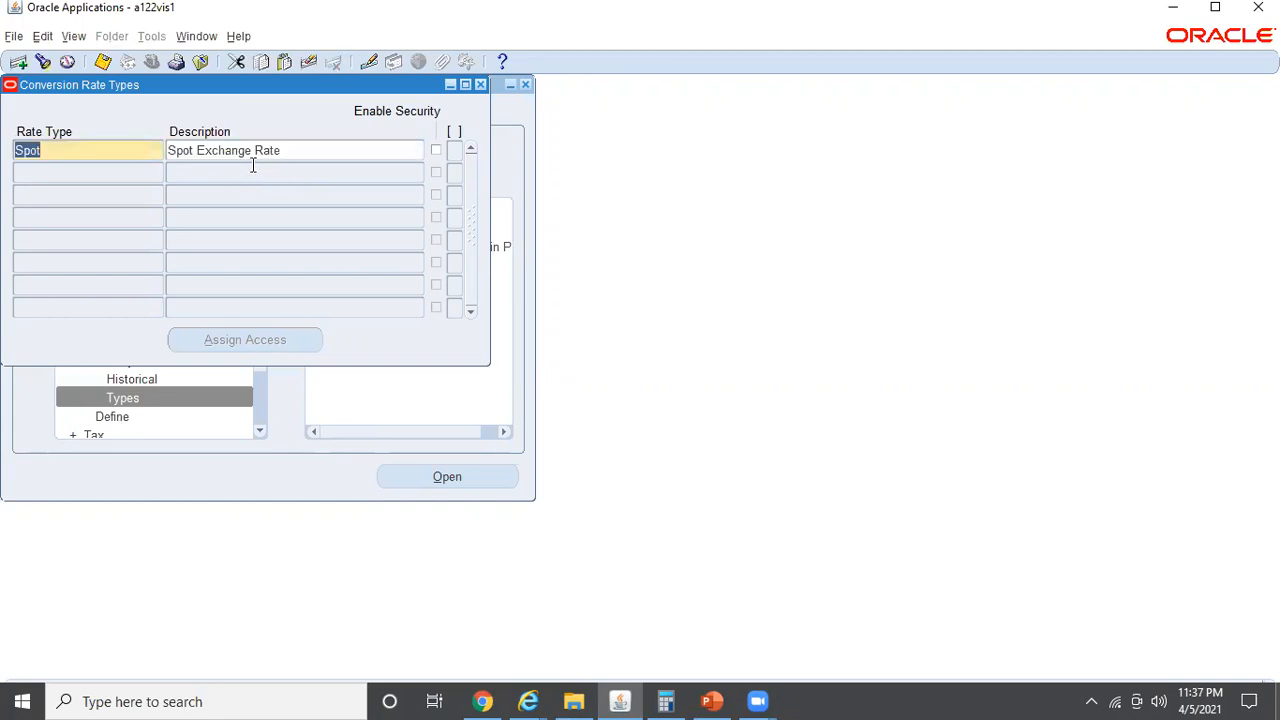
click(313, 151)
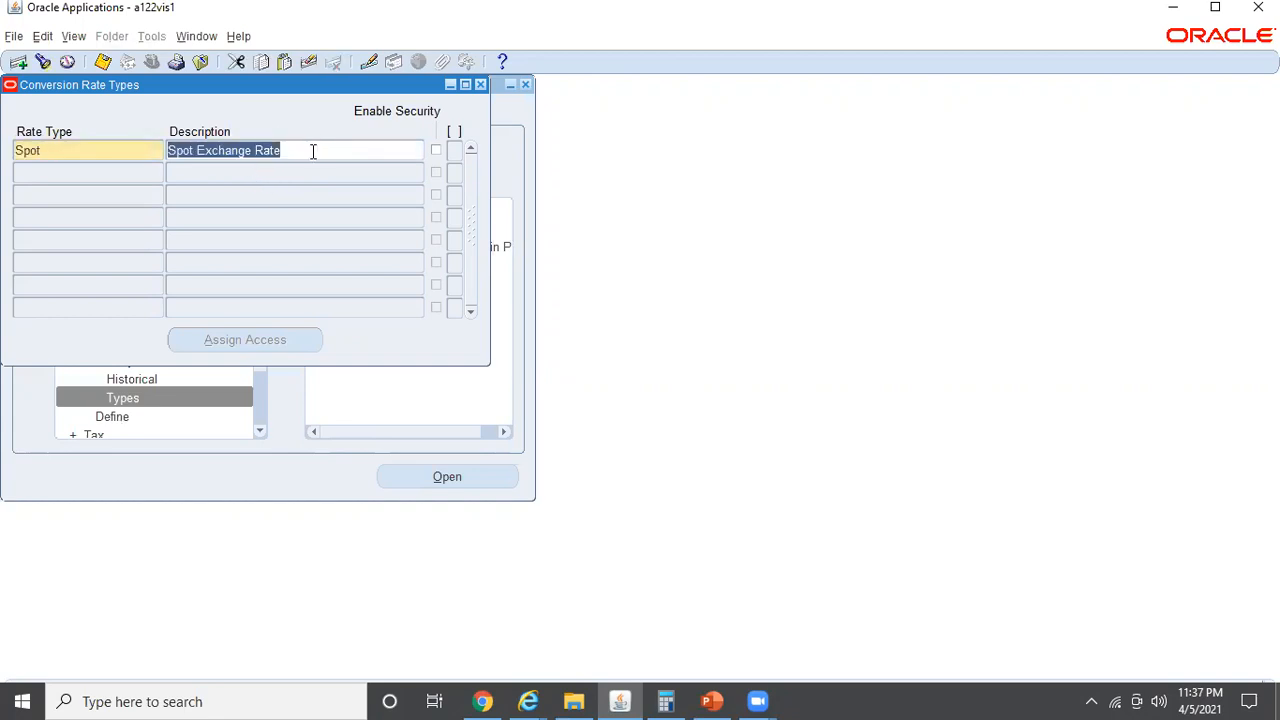
click(114, 157)
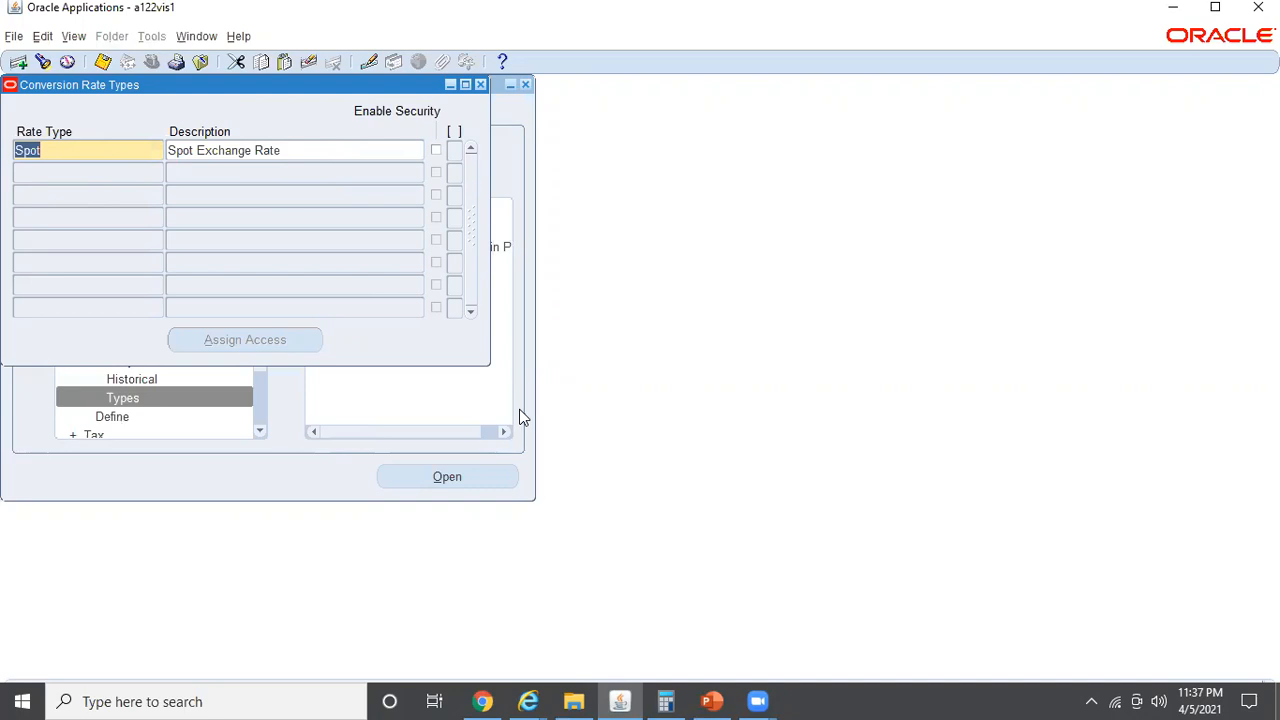
Switch to PowerPoint and copy the profile option name "Daily Rates Window: Enforce Inverse Relationship During Entry" from the Pre-Requisites slide.
click(711, 701)
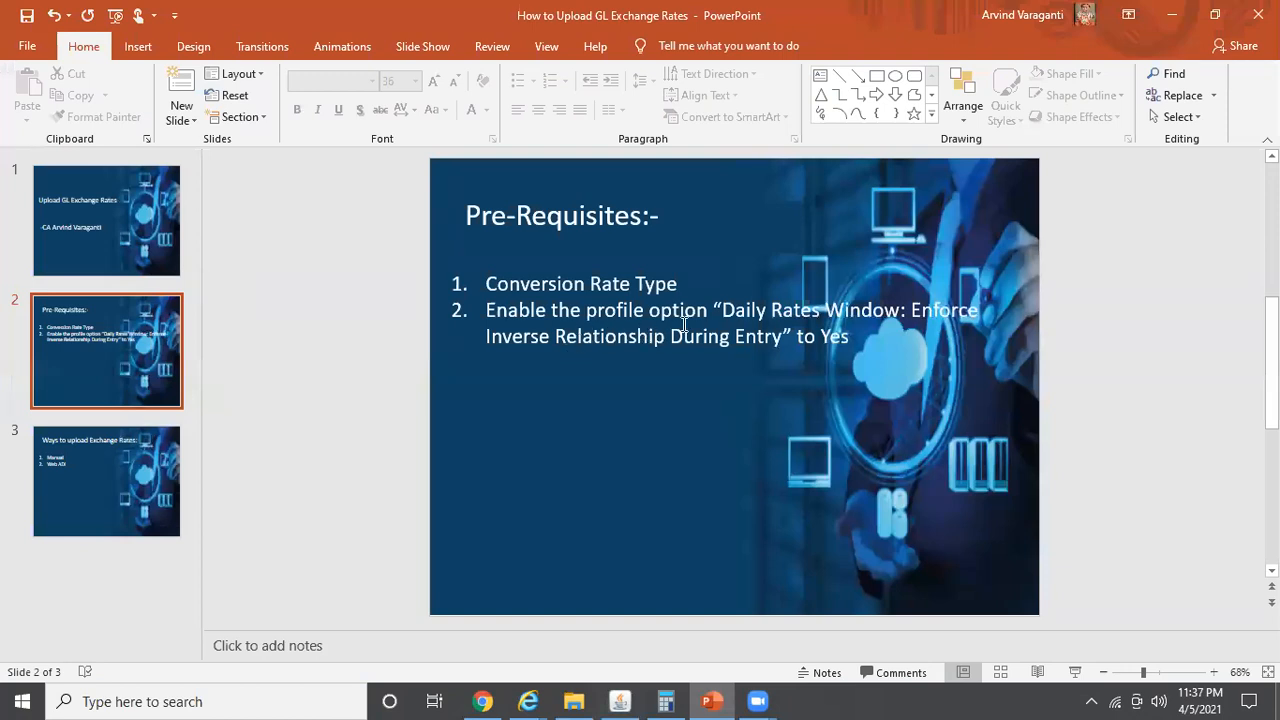
click(768, 336)
drag(768, 336, 724, 316)
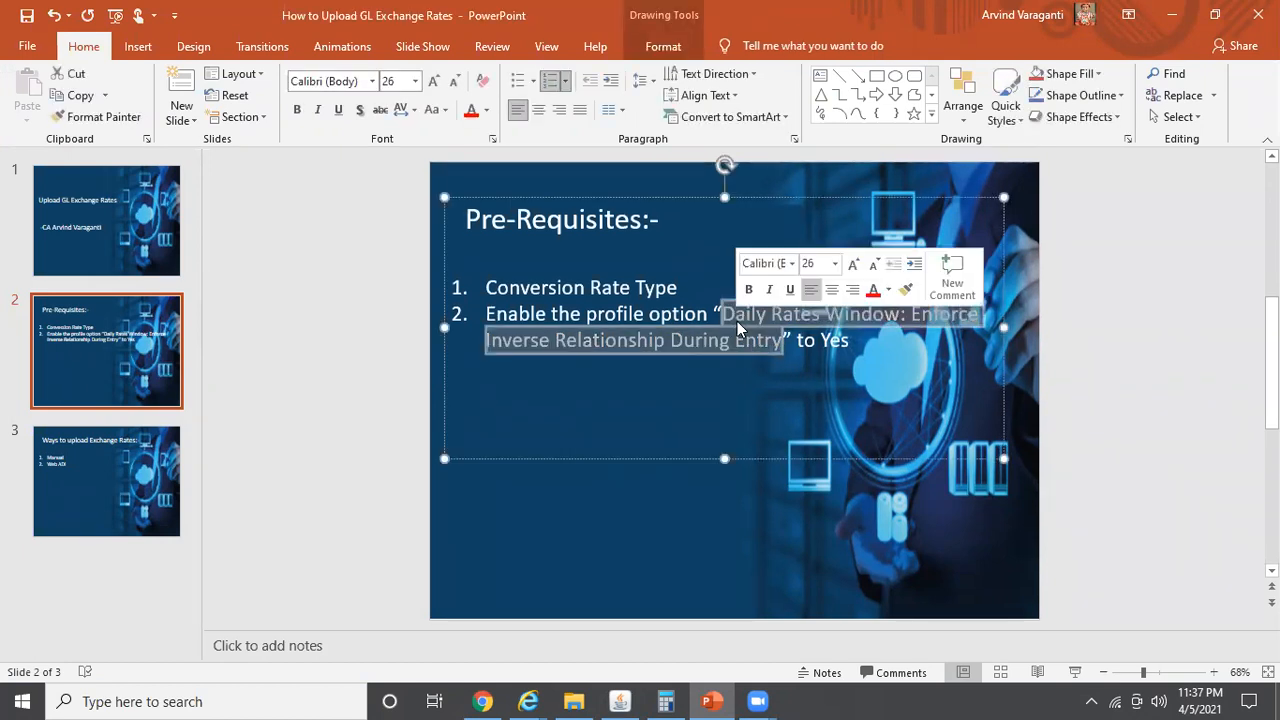
key(ctrl+c)
Return to Oracle Applications, close Conversion Rate Types, and open the system profile search under the System Administrator Vision responsibility.
click(620, 701)
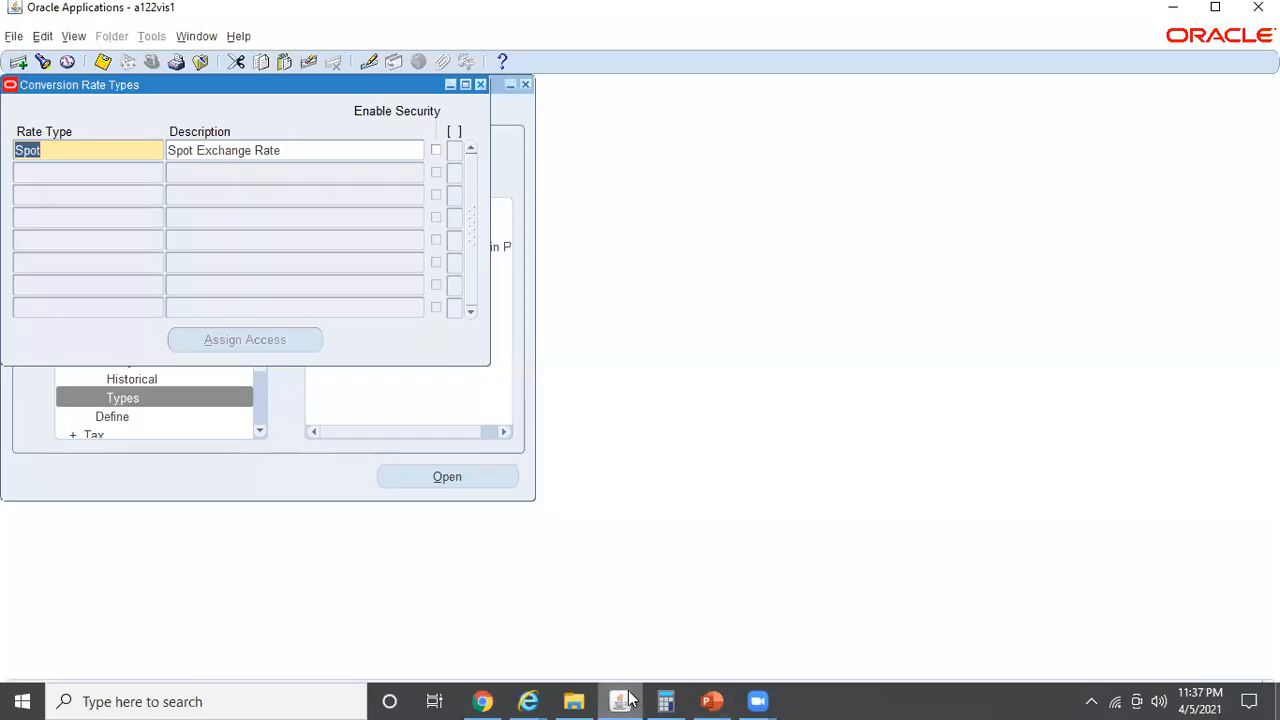
click(480, 85)
click(154, 62)
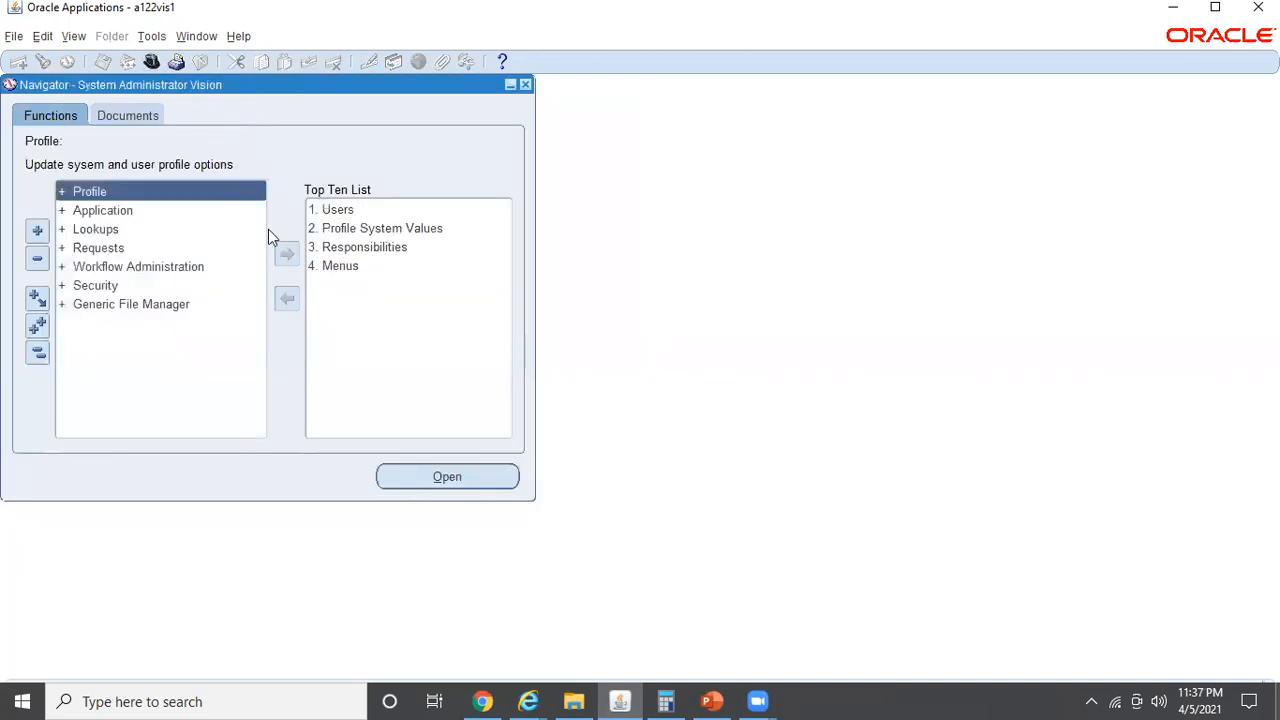
double_click(198, 198)
double_click(194, 209)
Find the site-level value of the profile option "Daily Rates Window: Enforce Inverse Relationship During Entry" using the copied name.
click(356, 368)
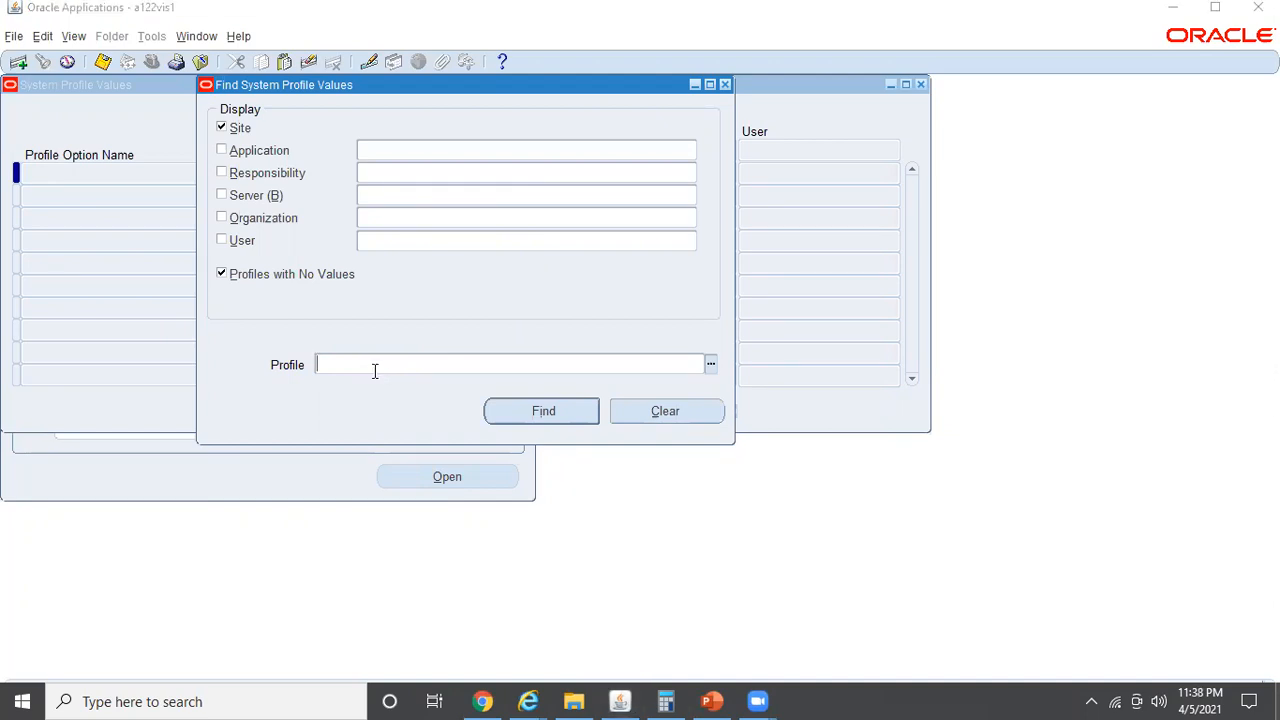
key(alt+Tab)
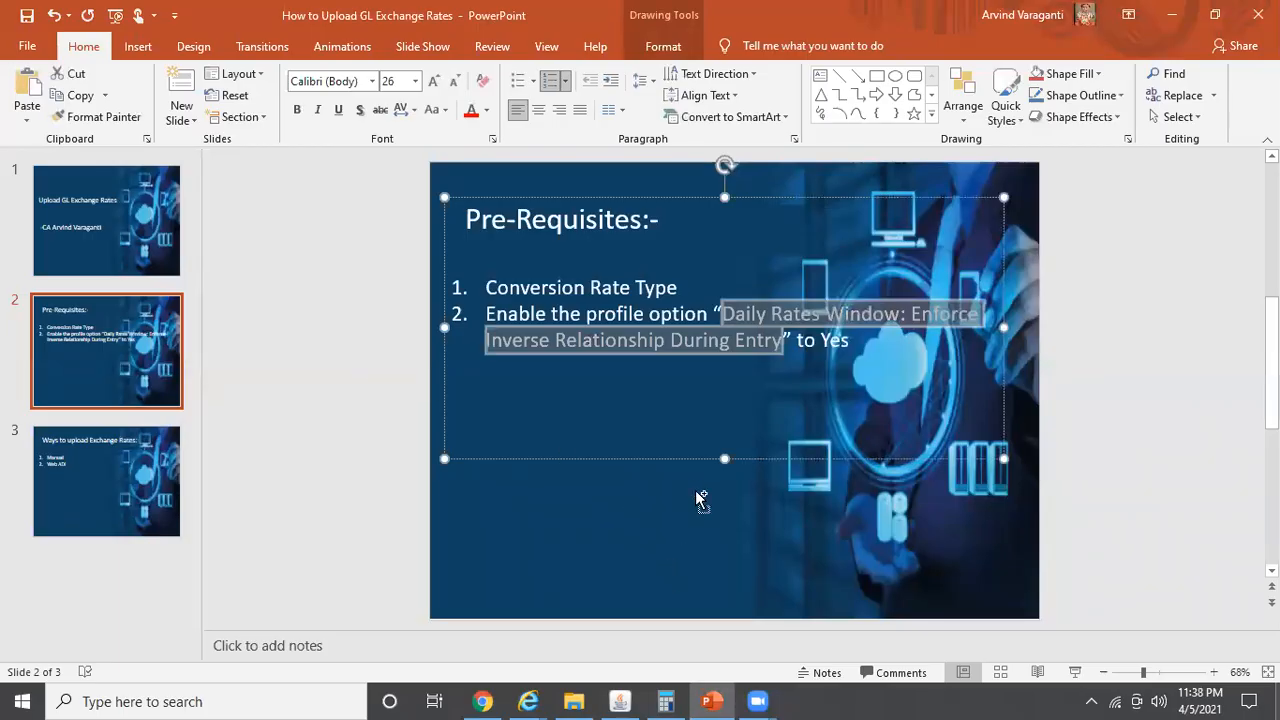
key(alt+Tab)
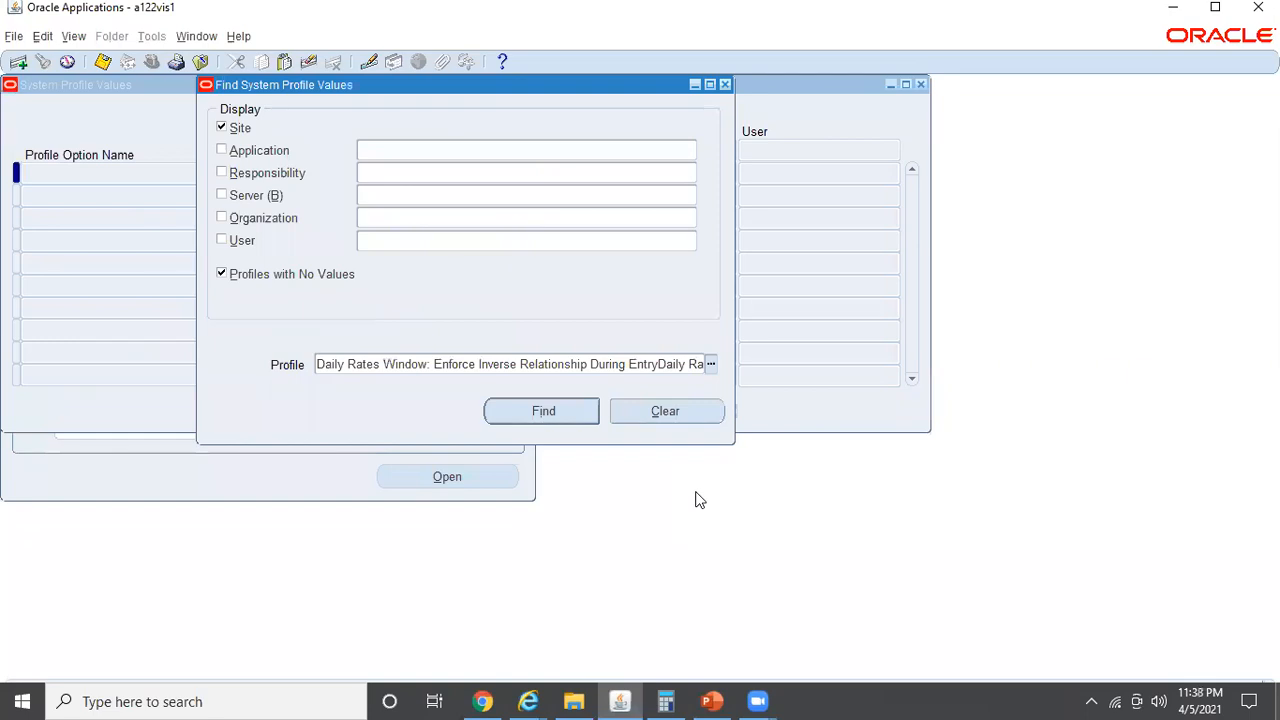
key(ctrl+a)
key(BackSpace)
key(ctrl+v)
click(562, 418)
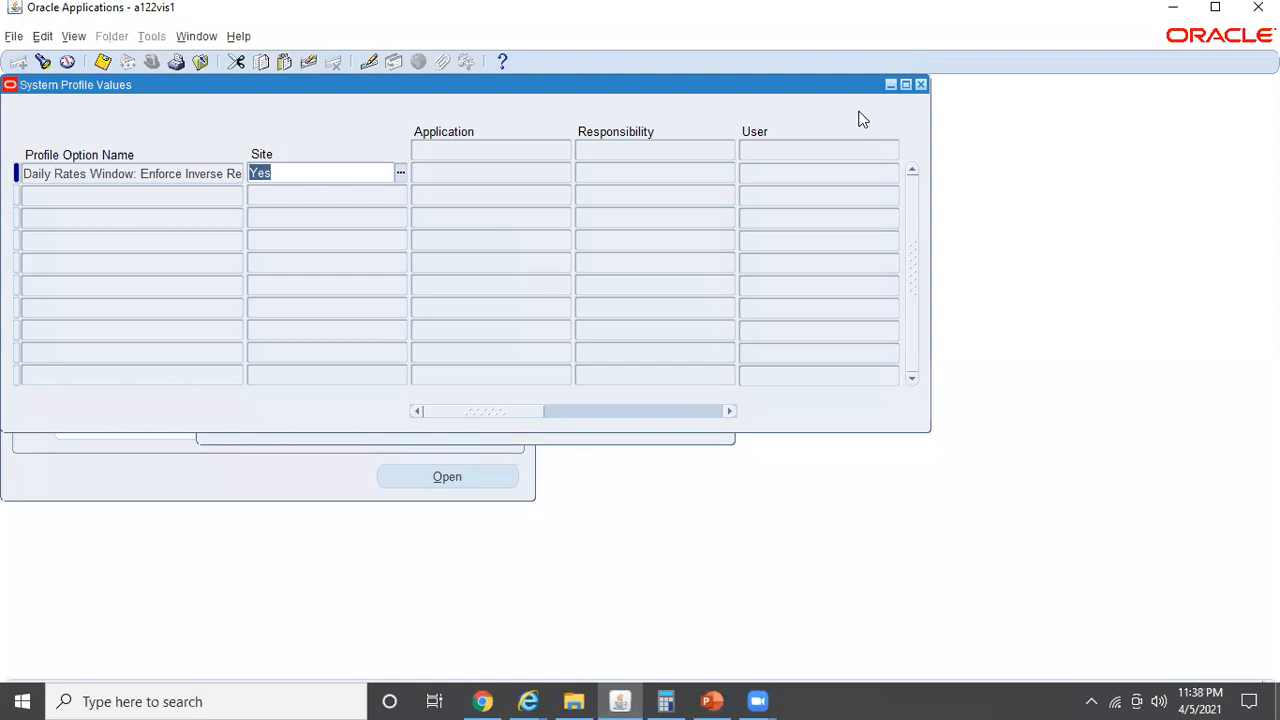
Close the profile values and switch the responsibility to General Ledger Superuser, Reliance USD.
click(920, 85)
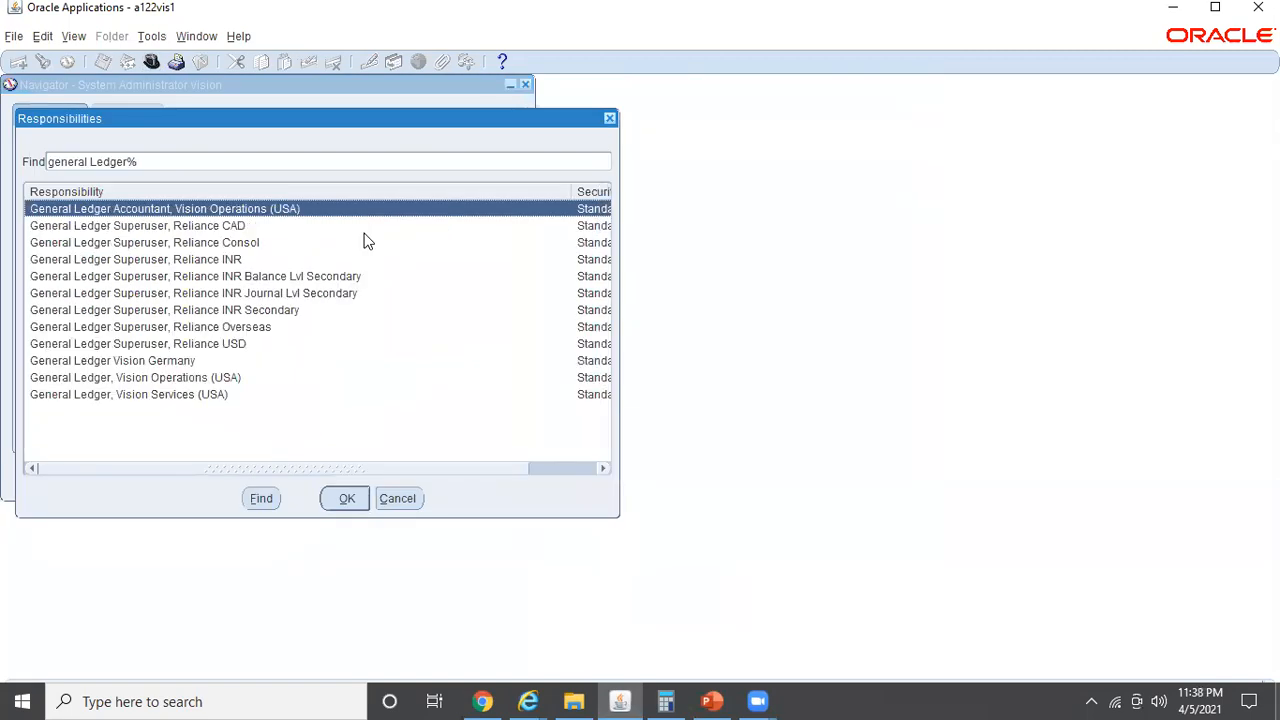
key(Down)
key(Down)
key(Down)
key(Down)
key(Down)
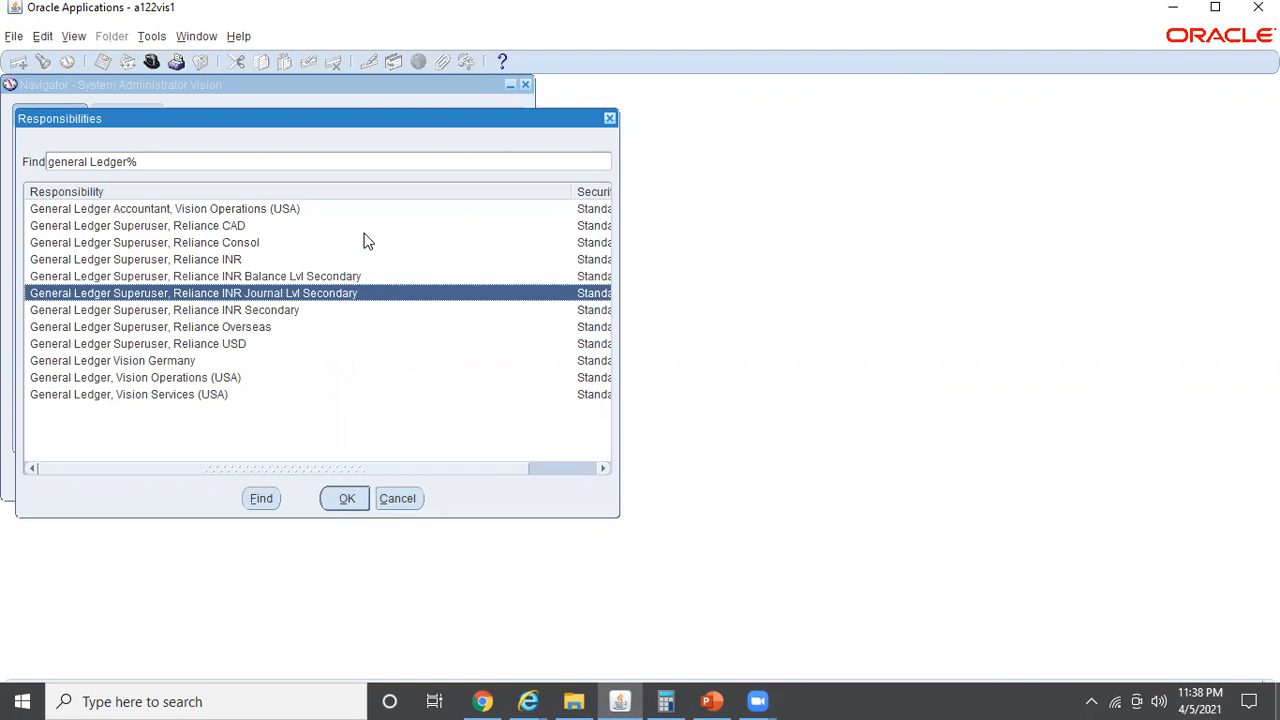
key(Down)
key(Down)
key(Down)
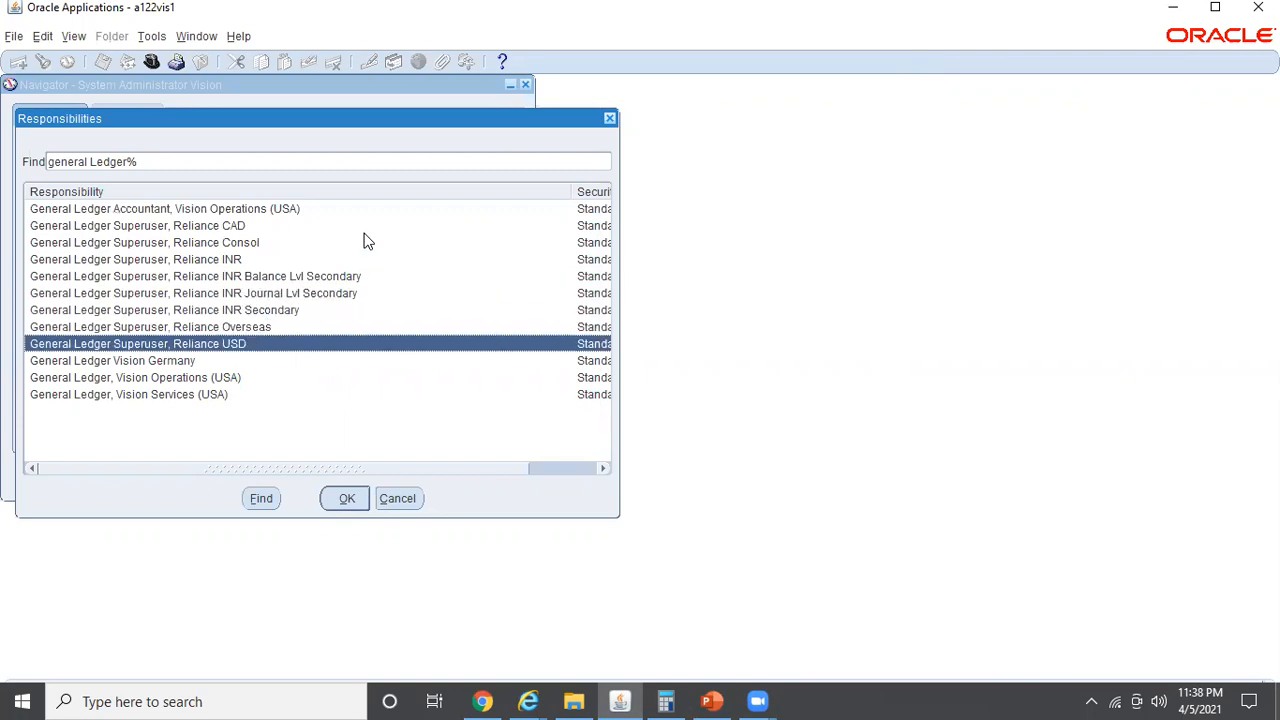
key(Return)
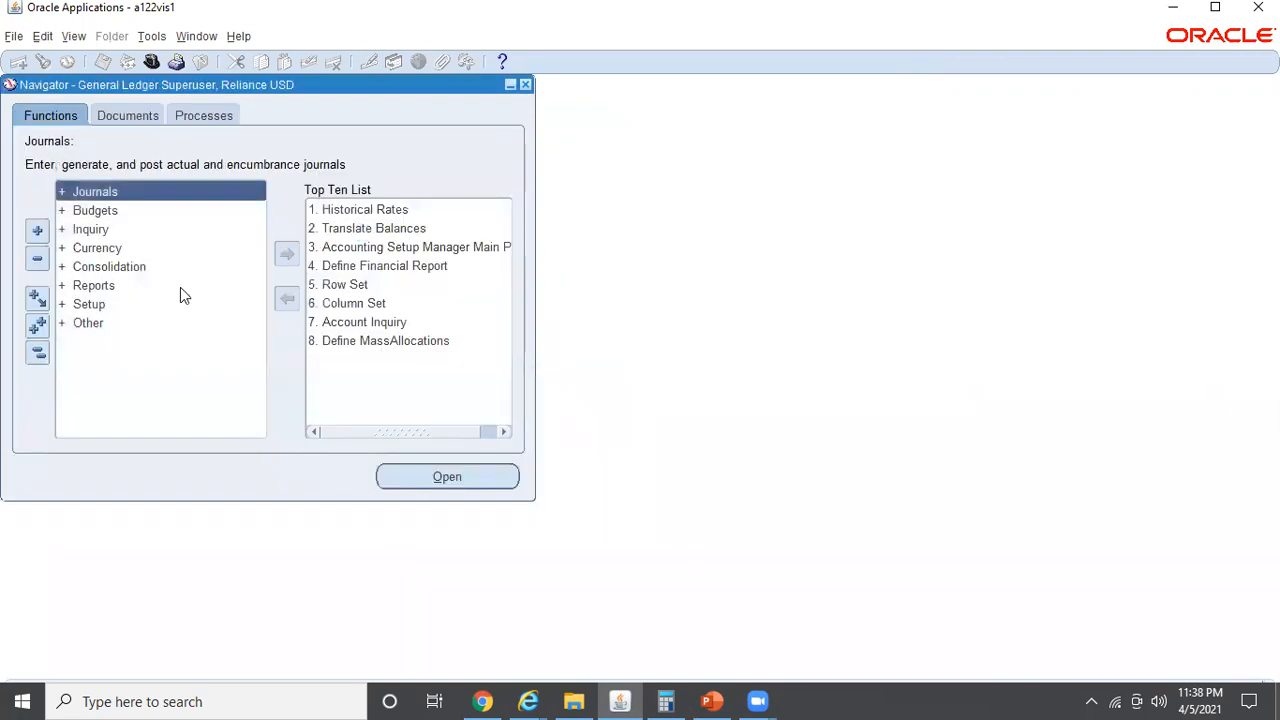
Open the Daily Rates form from the Rates functions under the Currencies setup.
double_click(106, 305)
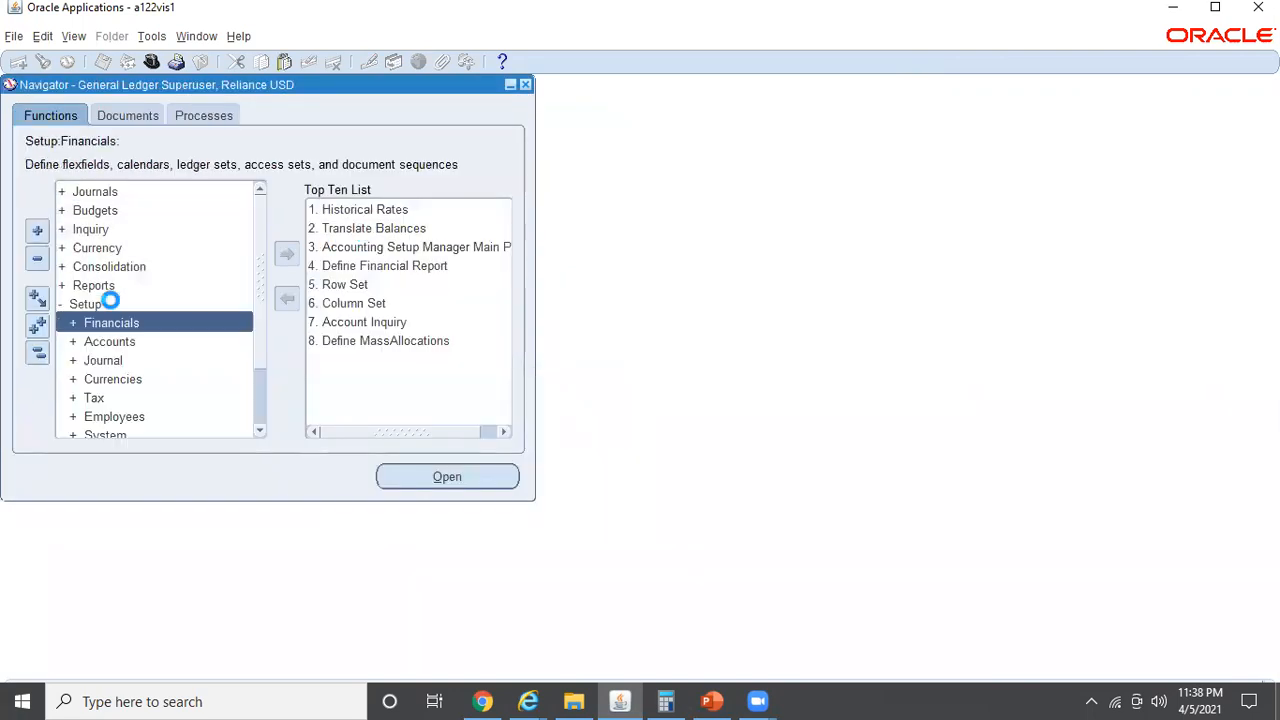
double_click(160, 379)
click(260, 431)
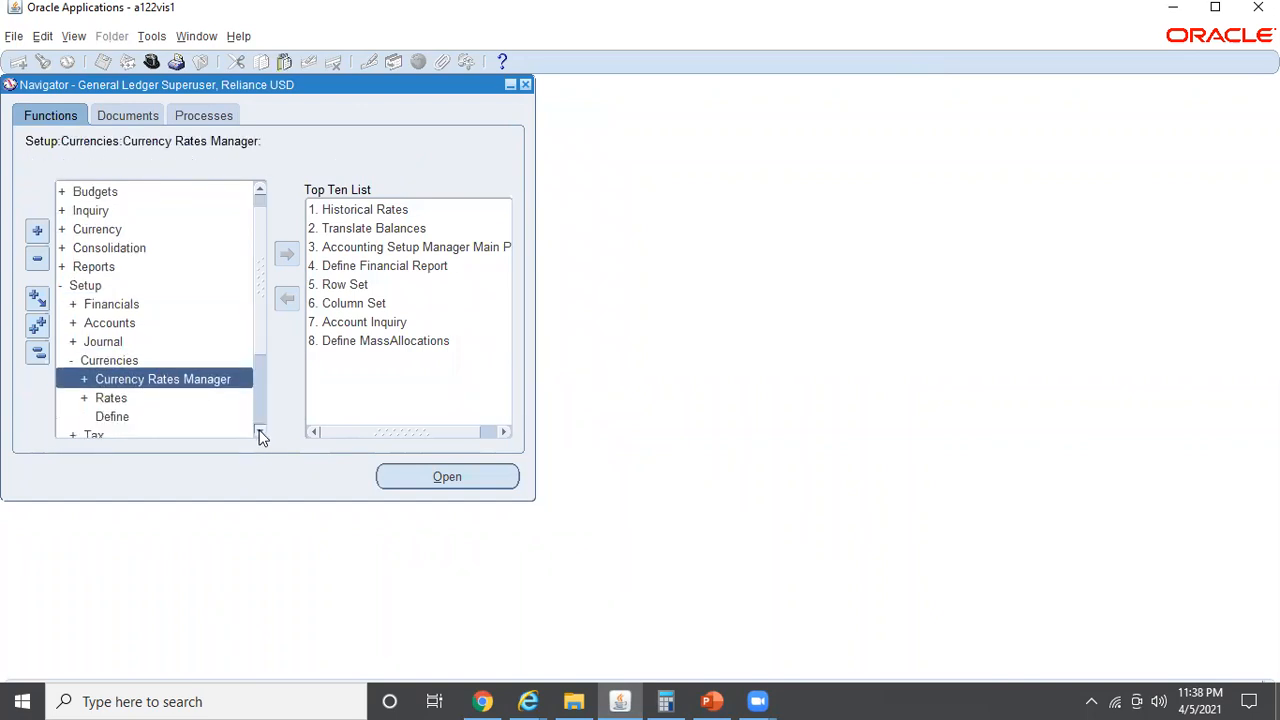
click(260, 431)
click(185, 382)
click(198, 402)
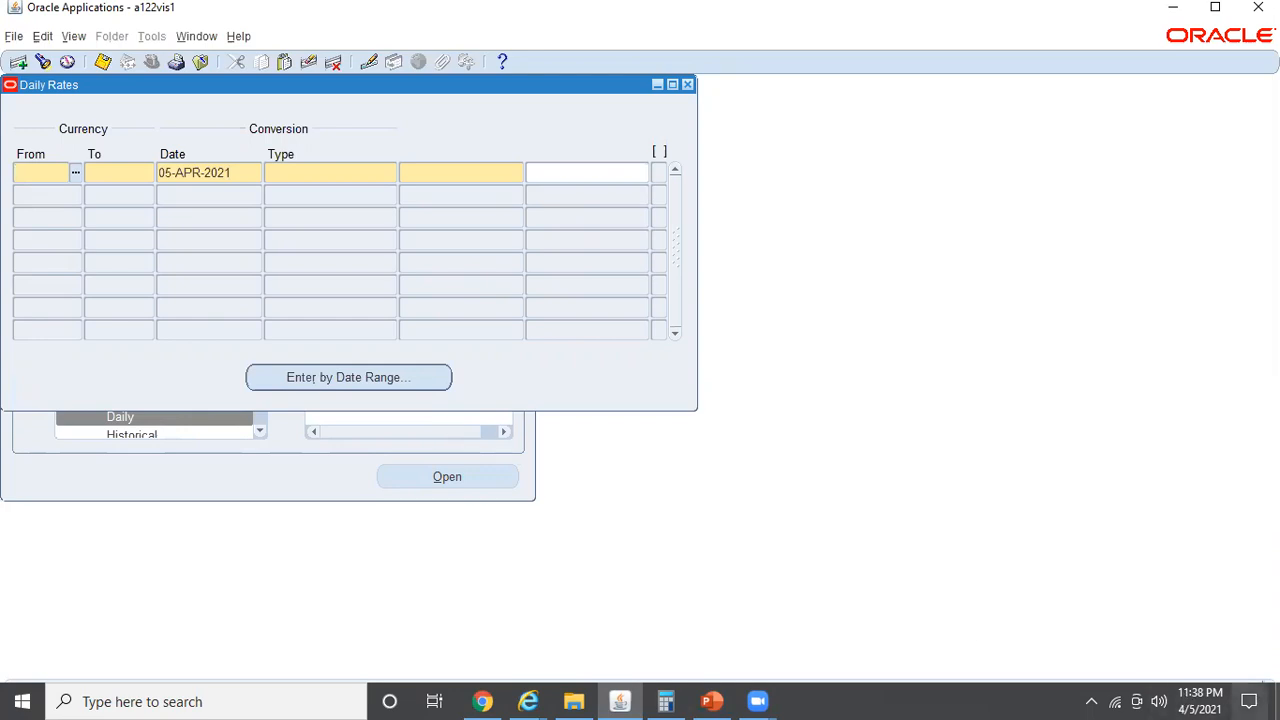
Start a daily rate record converting from USD to INR, keeping the date 05-APR-2021.
mouse_move(1215, 698)
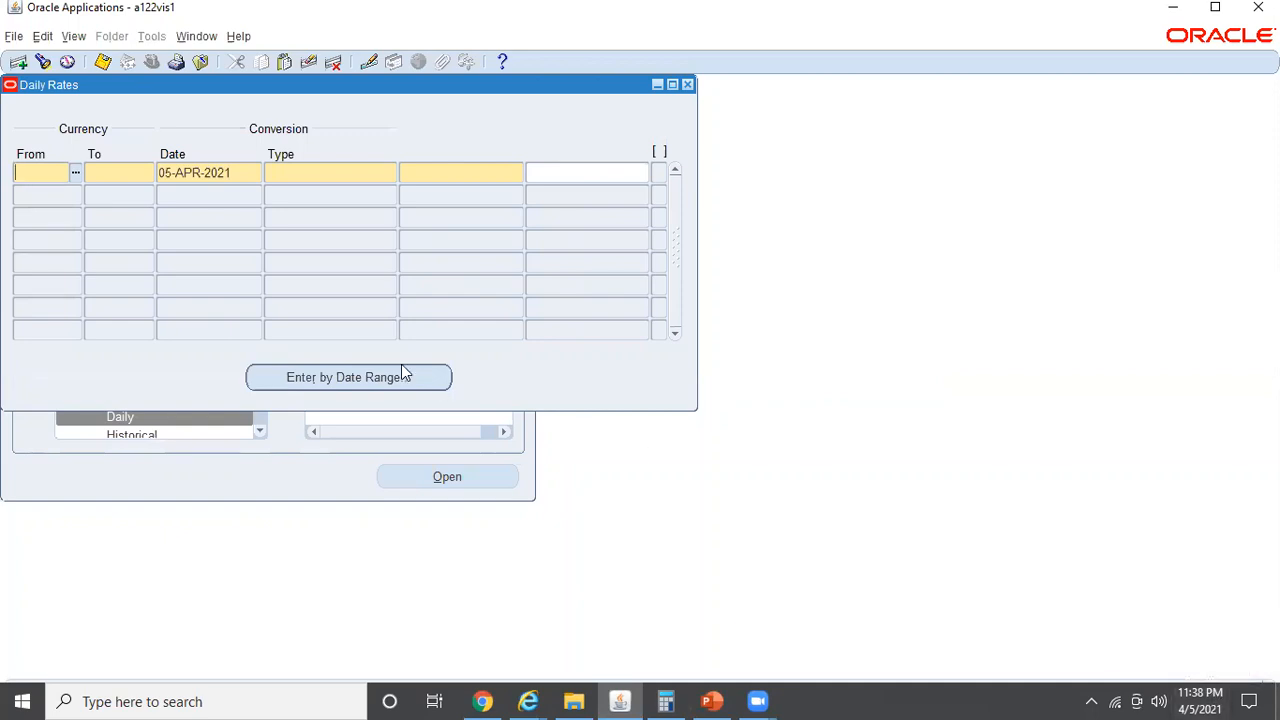
text(USD)
key(Tab)
text(INR)
key(Tab)
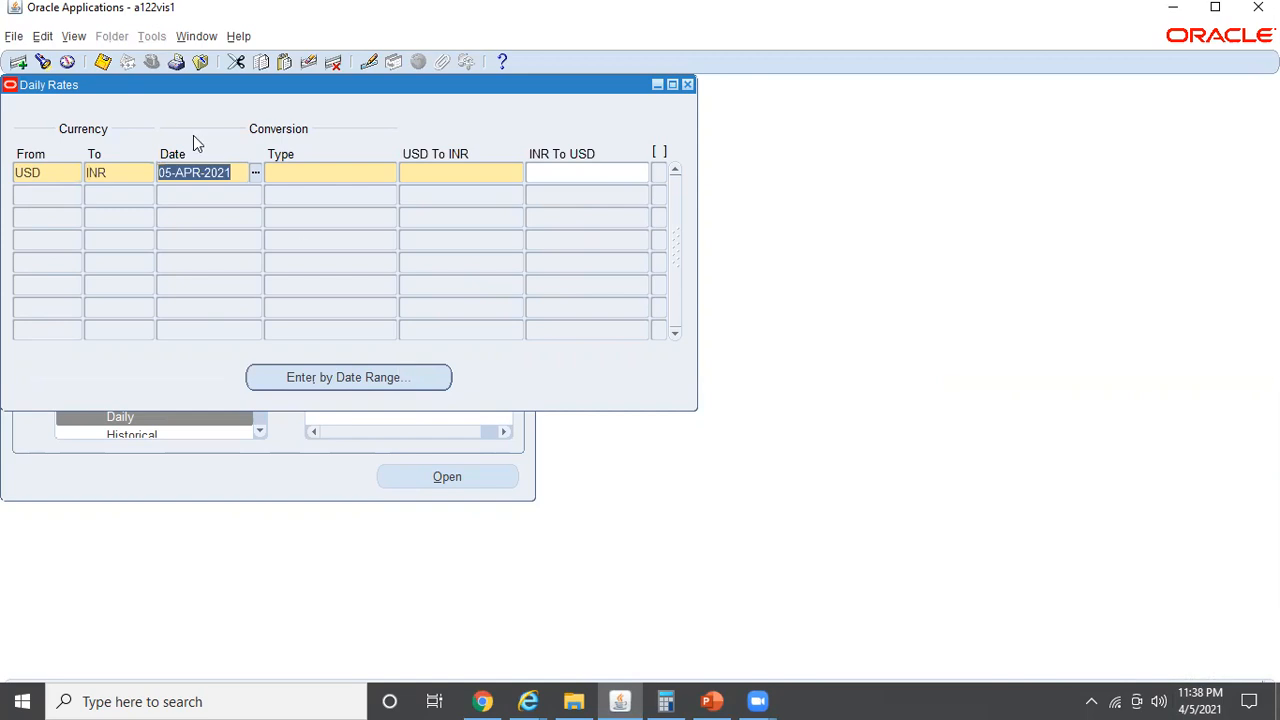
Set the record's conversion type to Corporate and its USD to INR rate to 73.
click(303, 172)
text(Corporate)
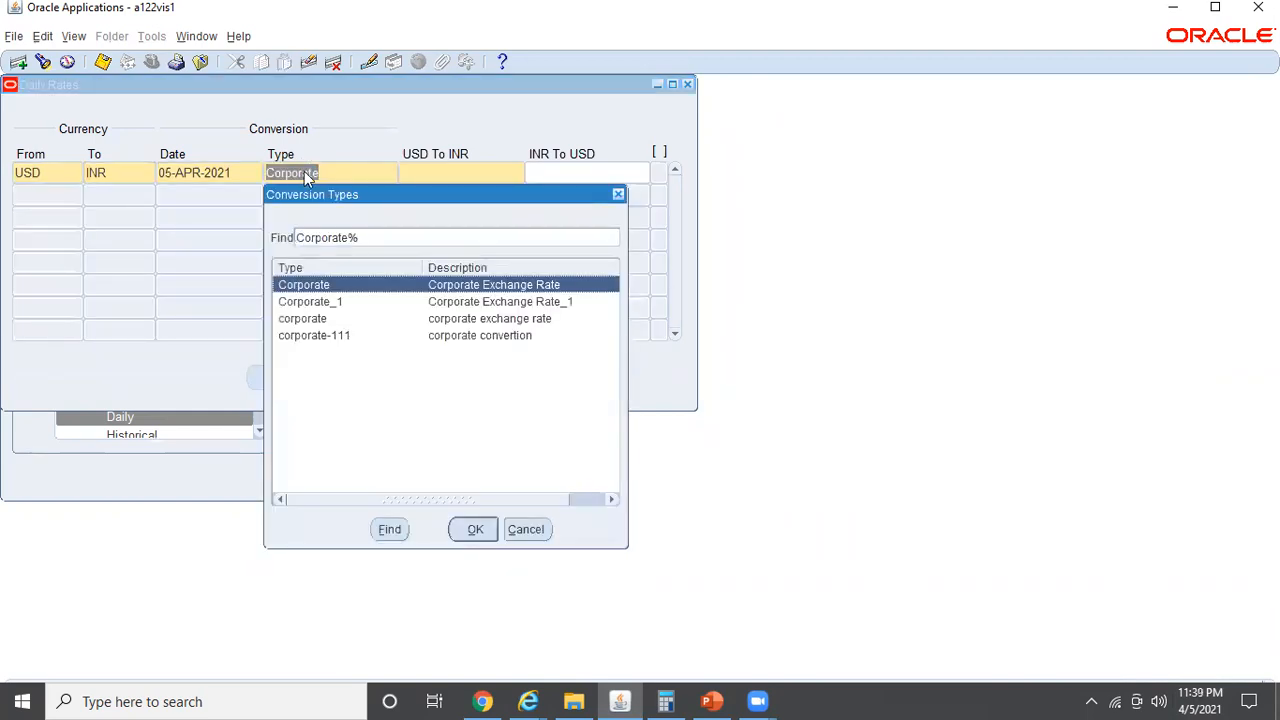
key(Return)
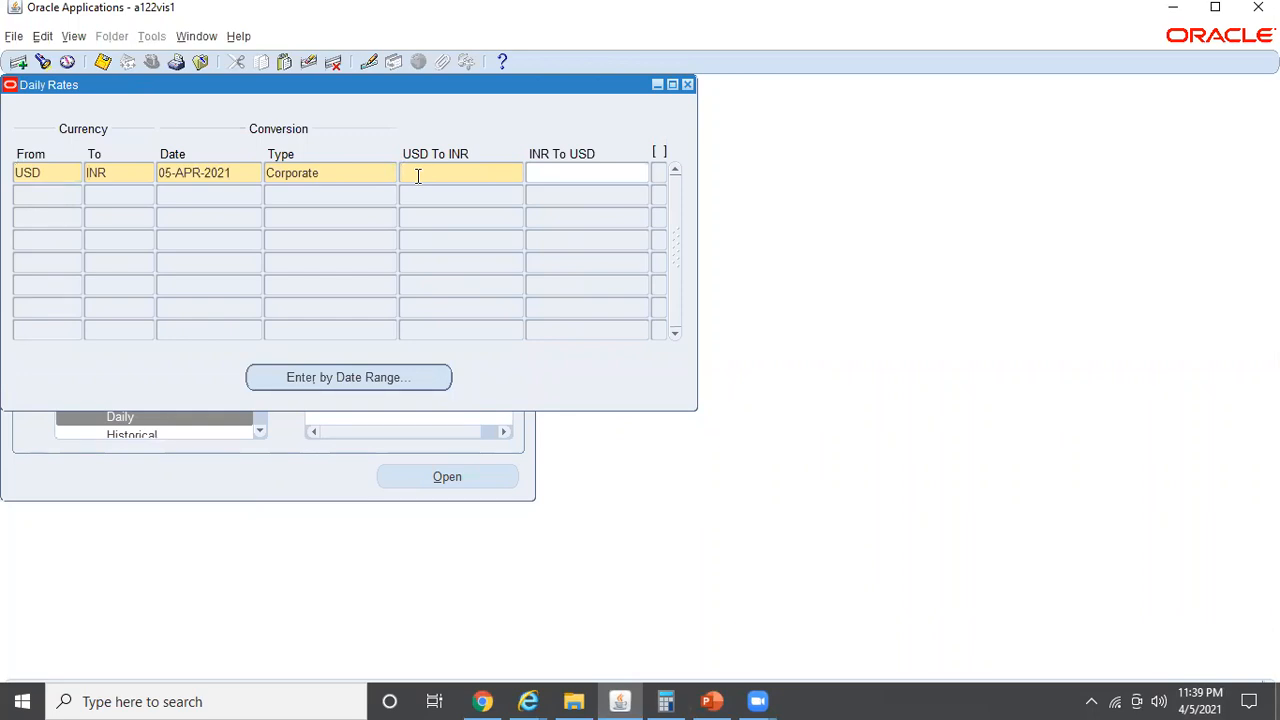
text(73)
key(Tab)
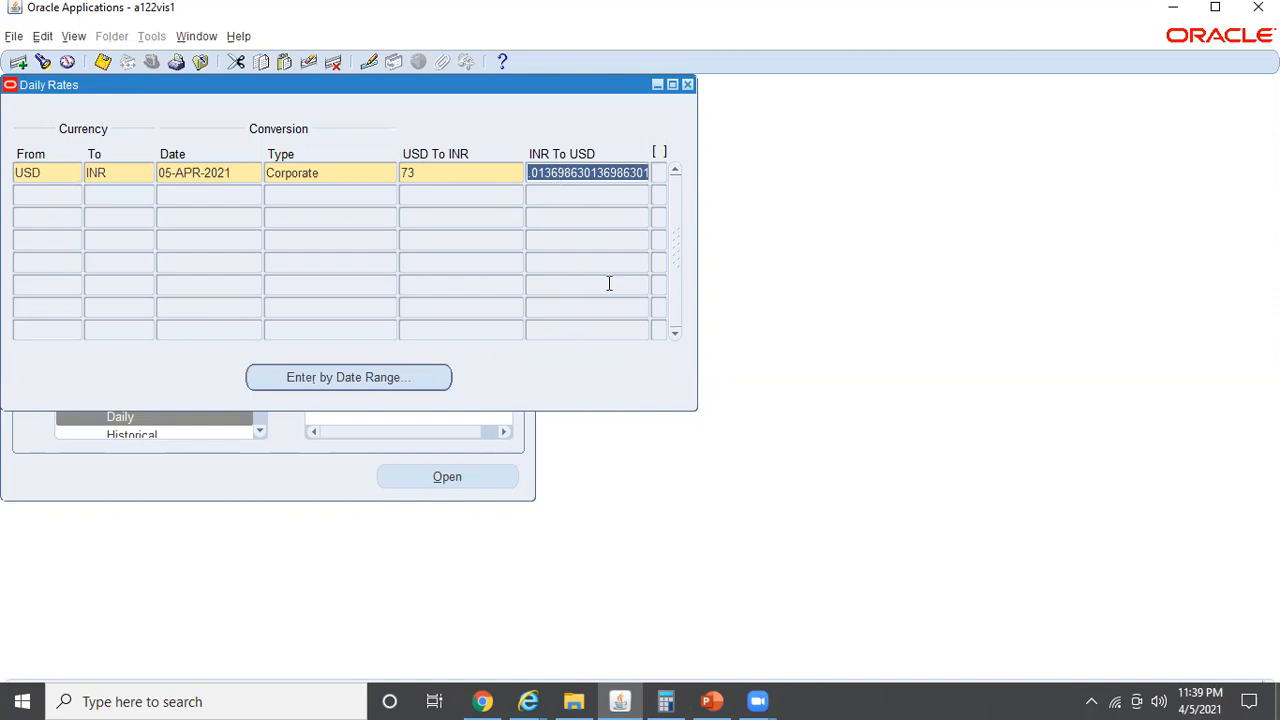
Review the inverse relationship profile option on the PowerPoint prerequisites slide, and return to the Daily Rates form in Oracle Applications.
click(712, 701)
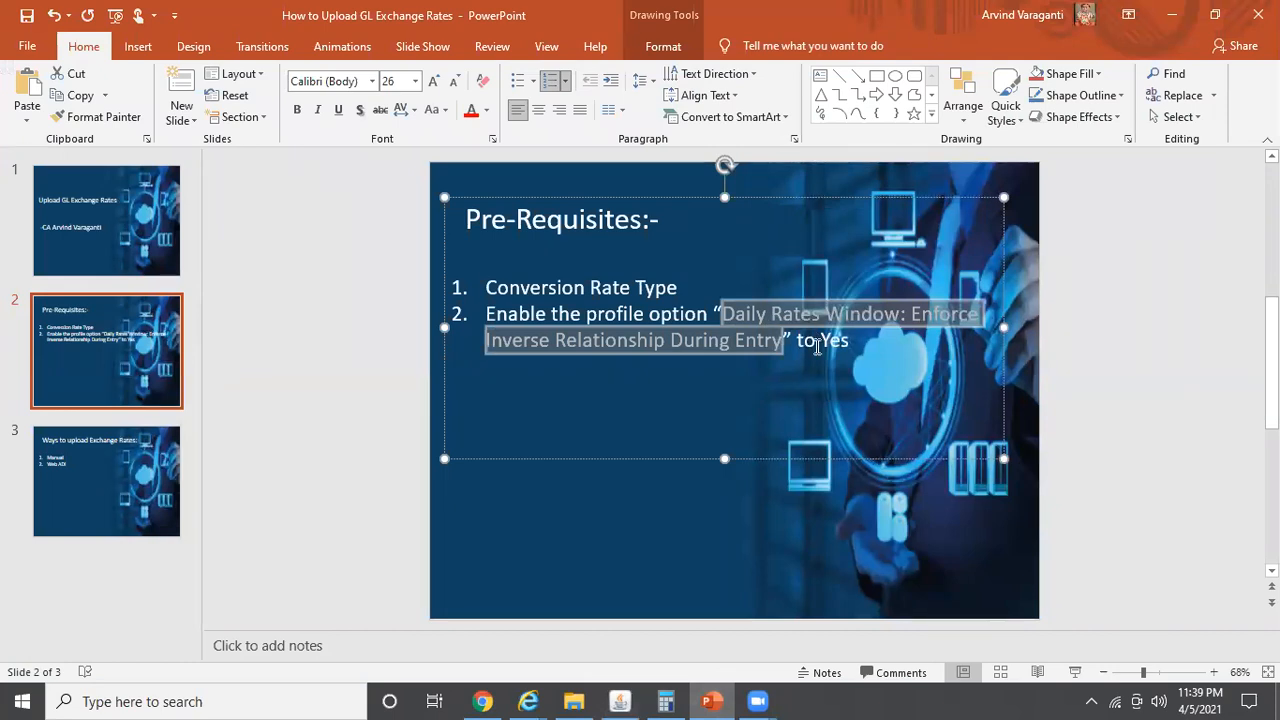
key(alt+Tab)
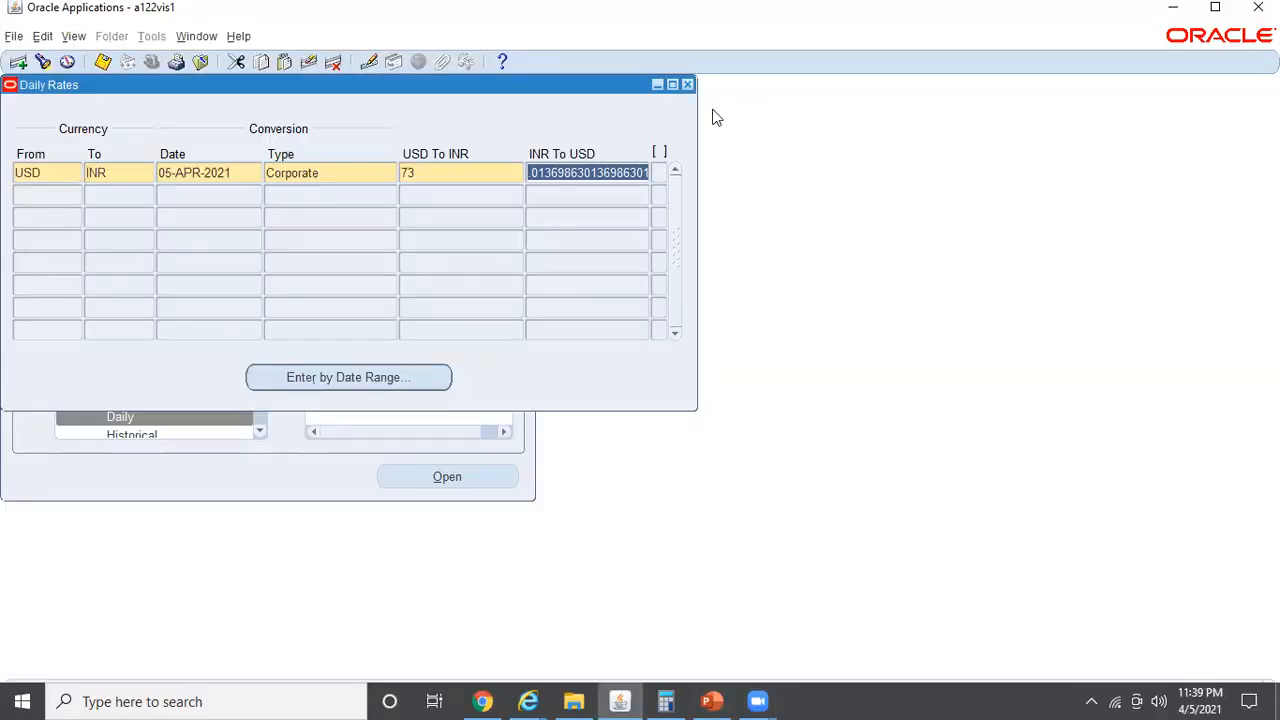
Save the USD to INR daily rate, and query the INR to USD rate dated 05-APR-2021.
key(ctrl+s)
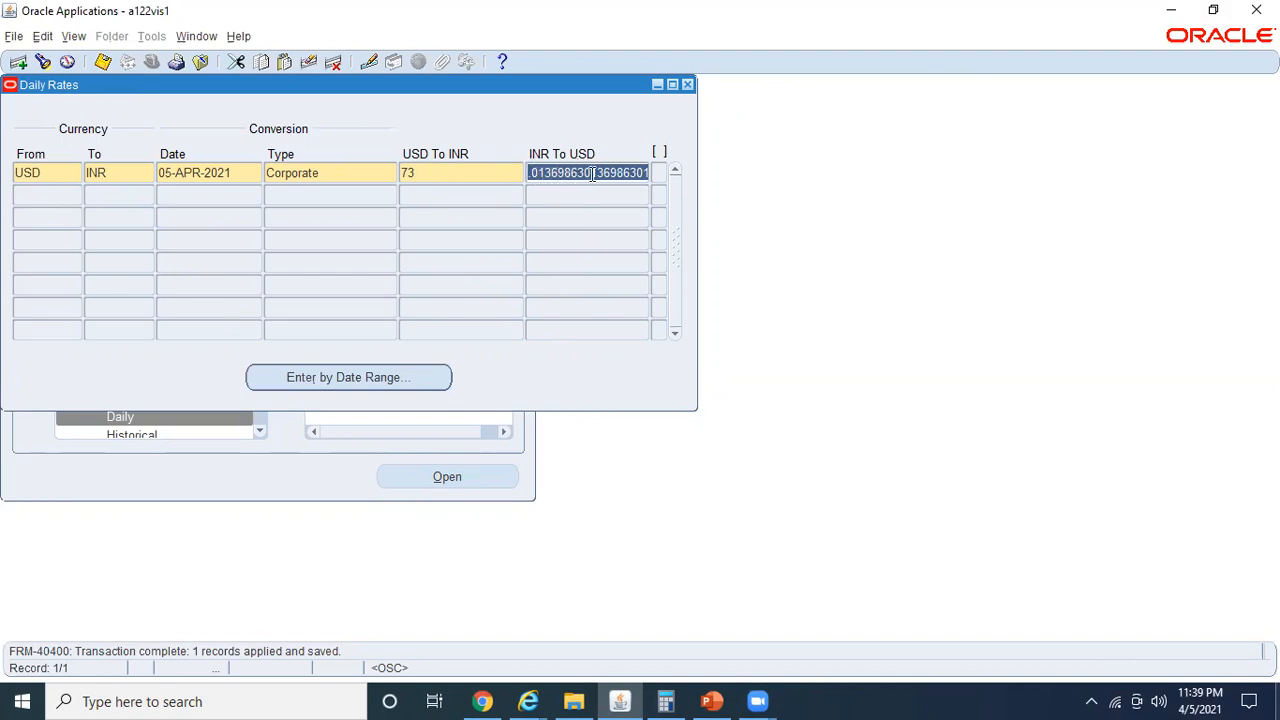
click(116, 174)
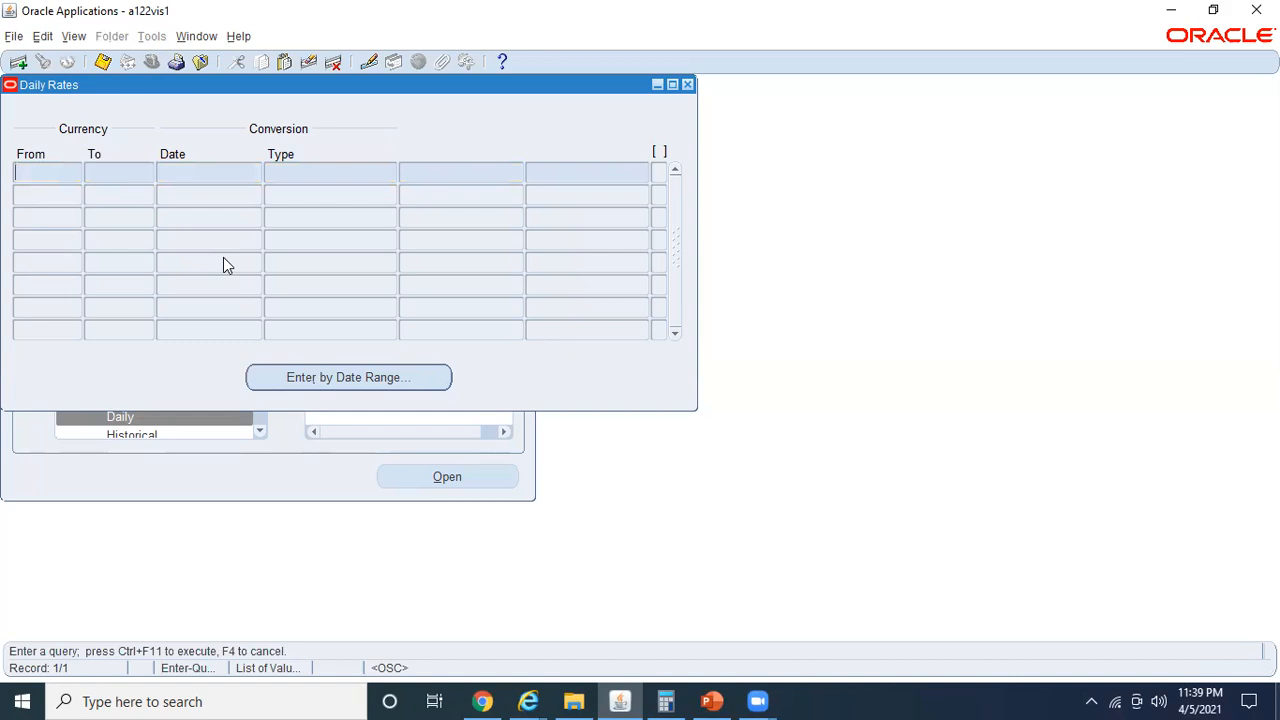
text(INR)
key(Tab)
text(USD)
key(Tab)
text(05-APR-2021)
key(ctrl+F11)
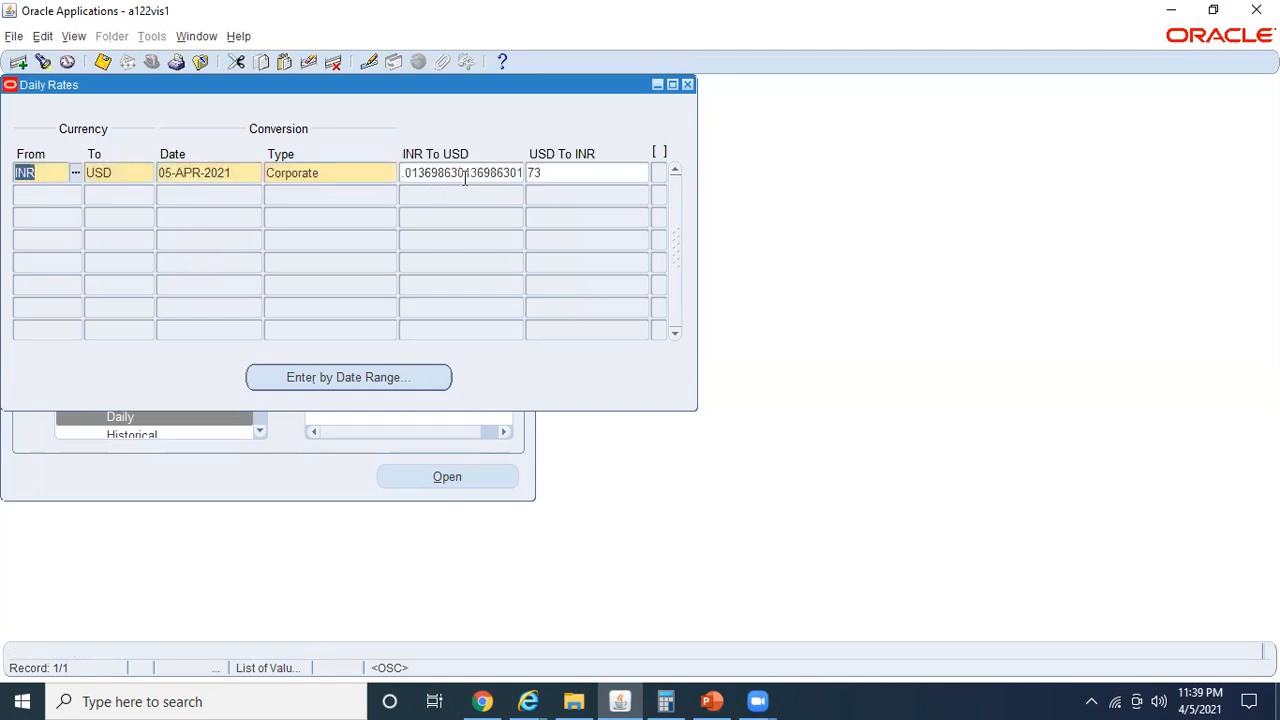
Examine the queried record's two rates and the profile option on the PowerPoint prerequisites slide, and return to Oracle Applications.
click(483, 174)
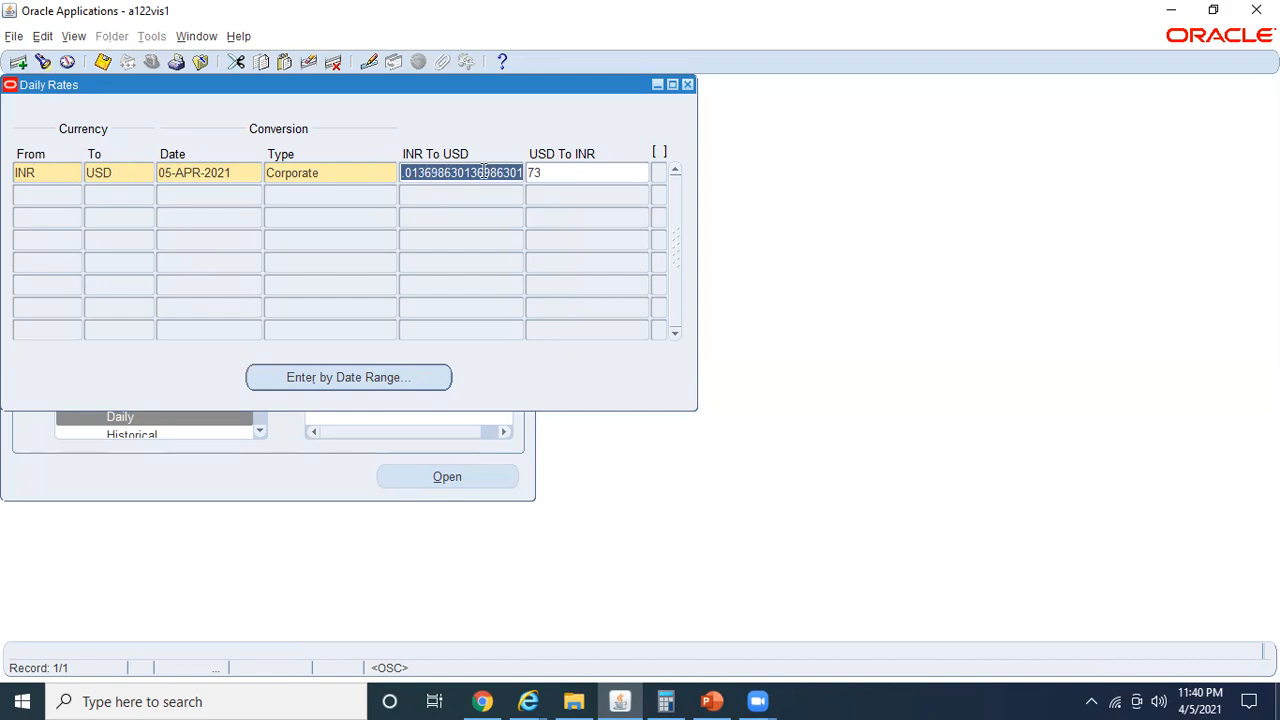
click(556, 175)
click(711, 701)
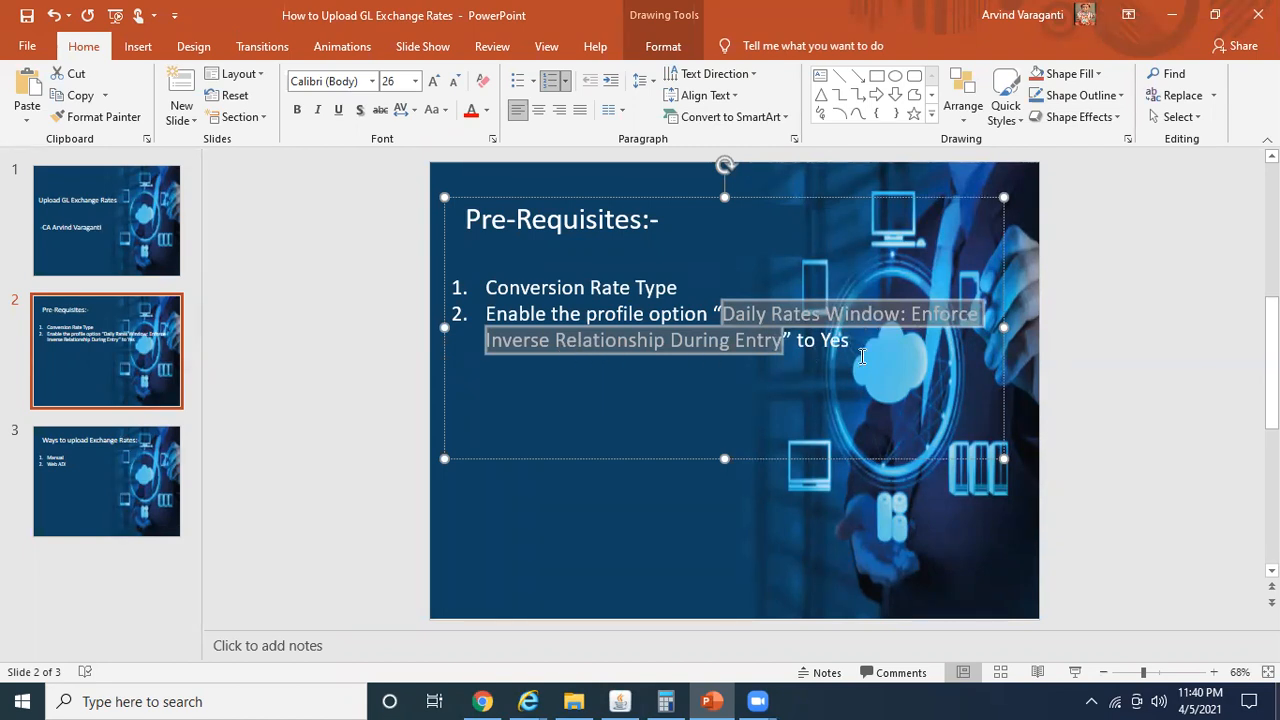
key(alt+Tab)
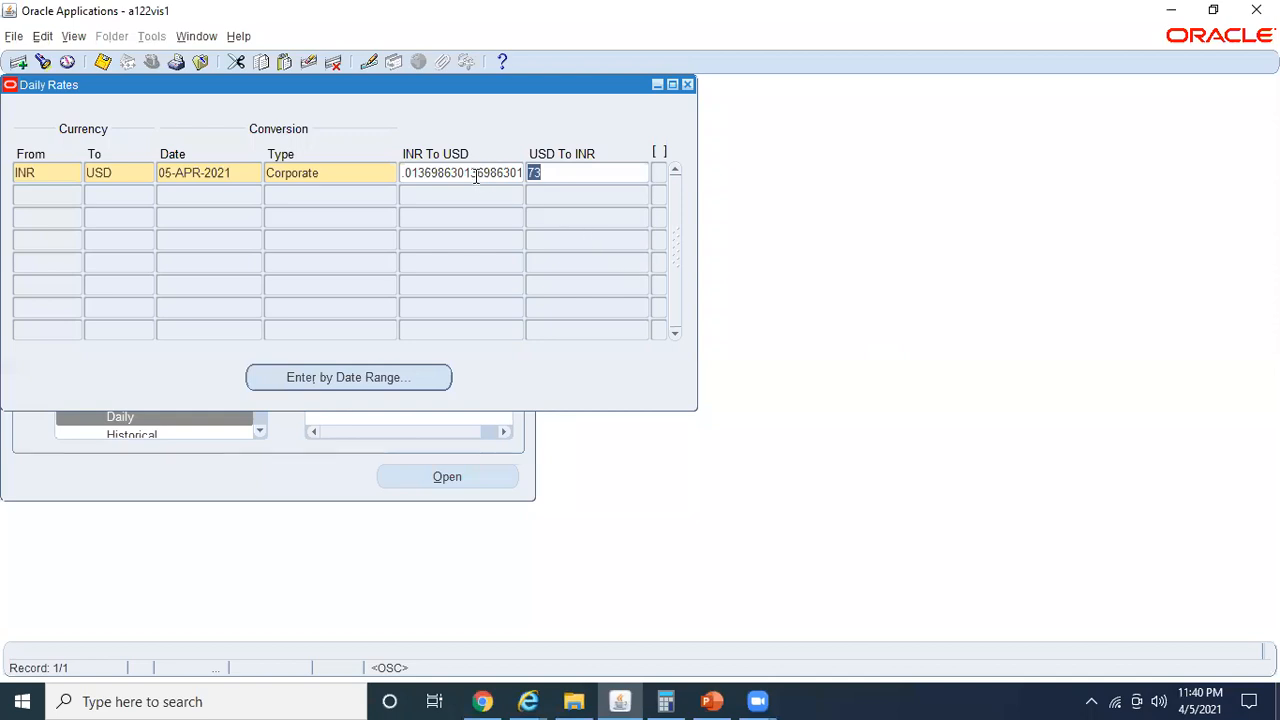
Set the record's INR to USD rate to .012 and save it.
click(476, 174)
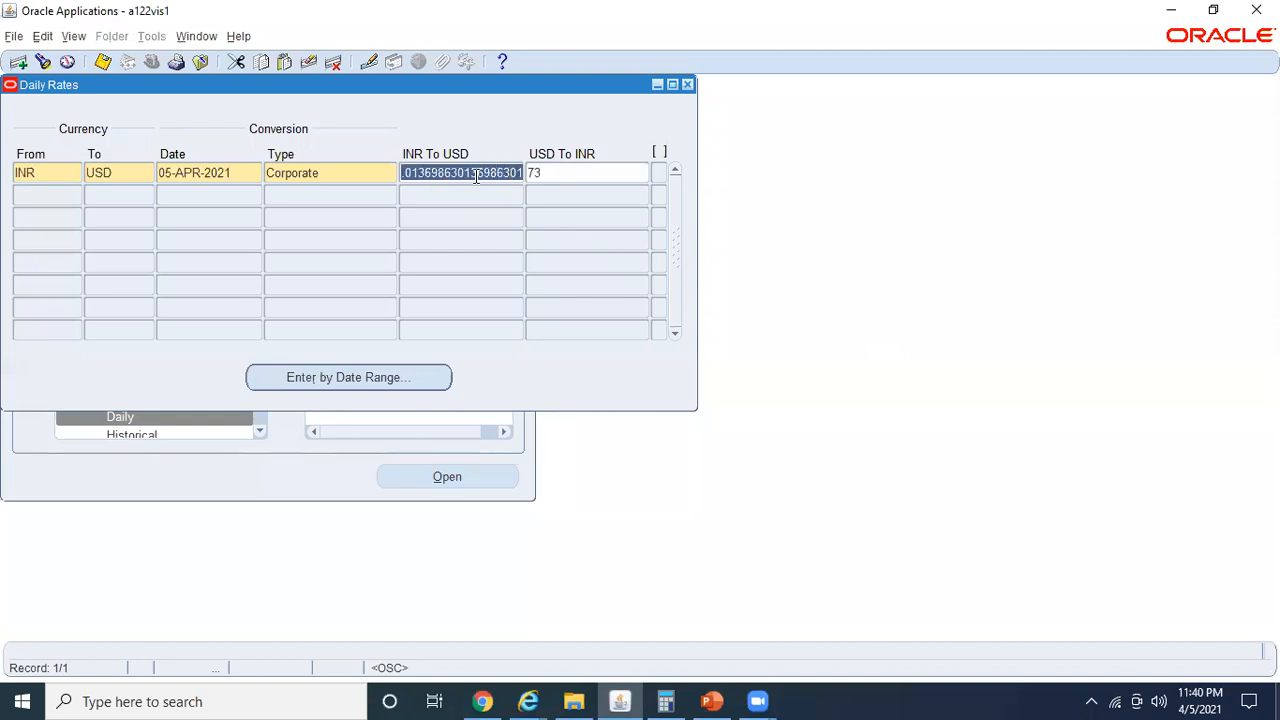
click(416, 173)
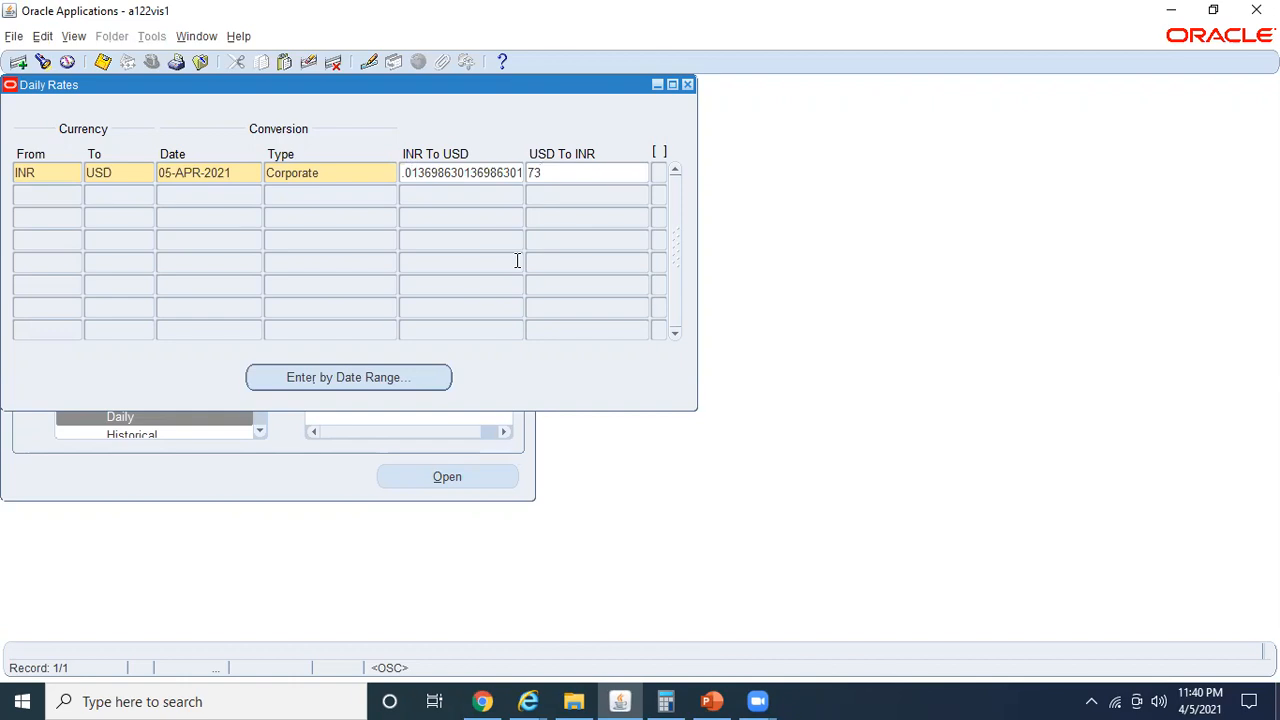
key(shift+Right)
key(shift+Right)
key(shift+Right)
key(shift+Right)
key(shift+Right)
key(shift+Right)
key(shift+Right)
key(shift+Right)
key(shift+Right)
key(shift+Right)
key(shift+Right)
key(shift+Right)
key(shift+Right)
key(shift+Right)
key(shift+Right)
key(shift+Right)
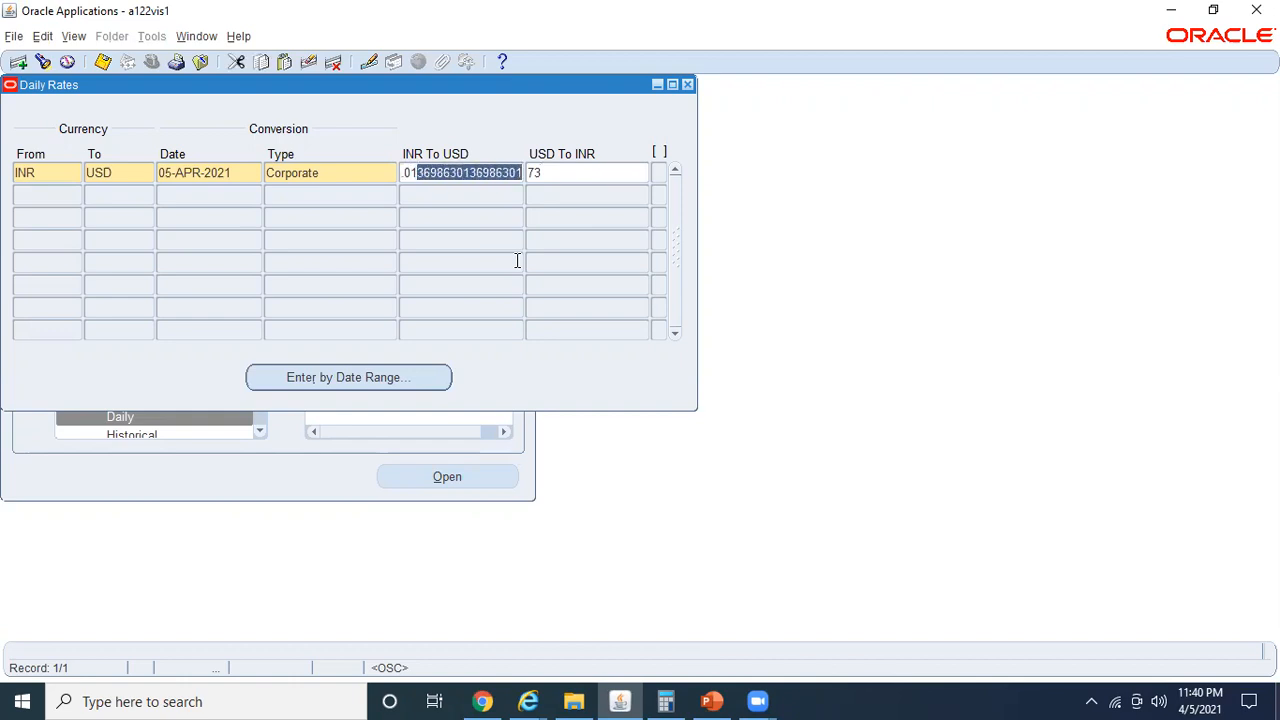
key(BackSpace)
text(2)
key(Tab)
key(ctrl+s)
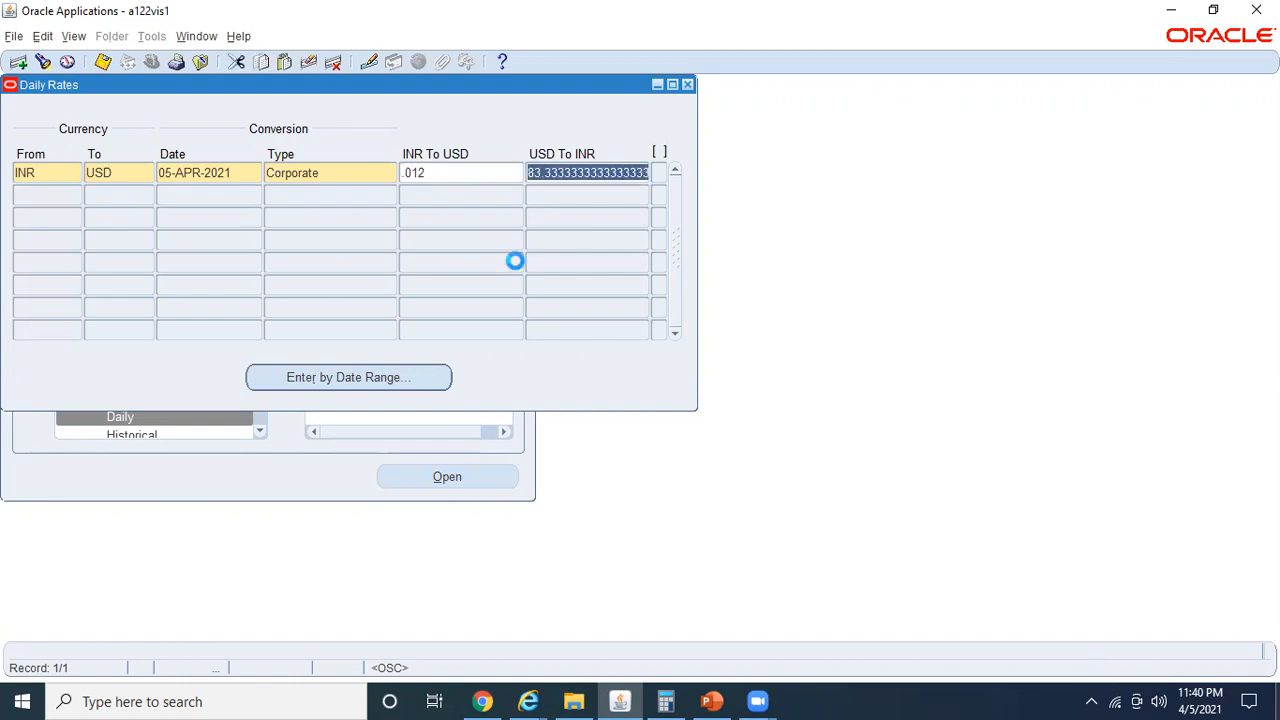
Check the recalculated inverse rate against the profile option on the PowerPoint prerequisites slide, ending on the Daily Rates form in Oracle Applications.
click(442, 181)
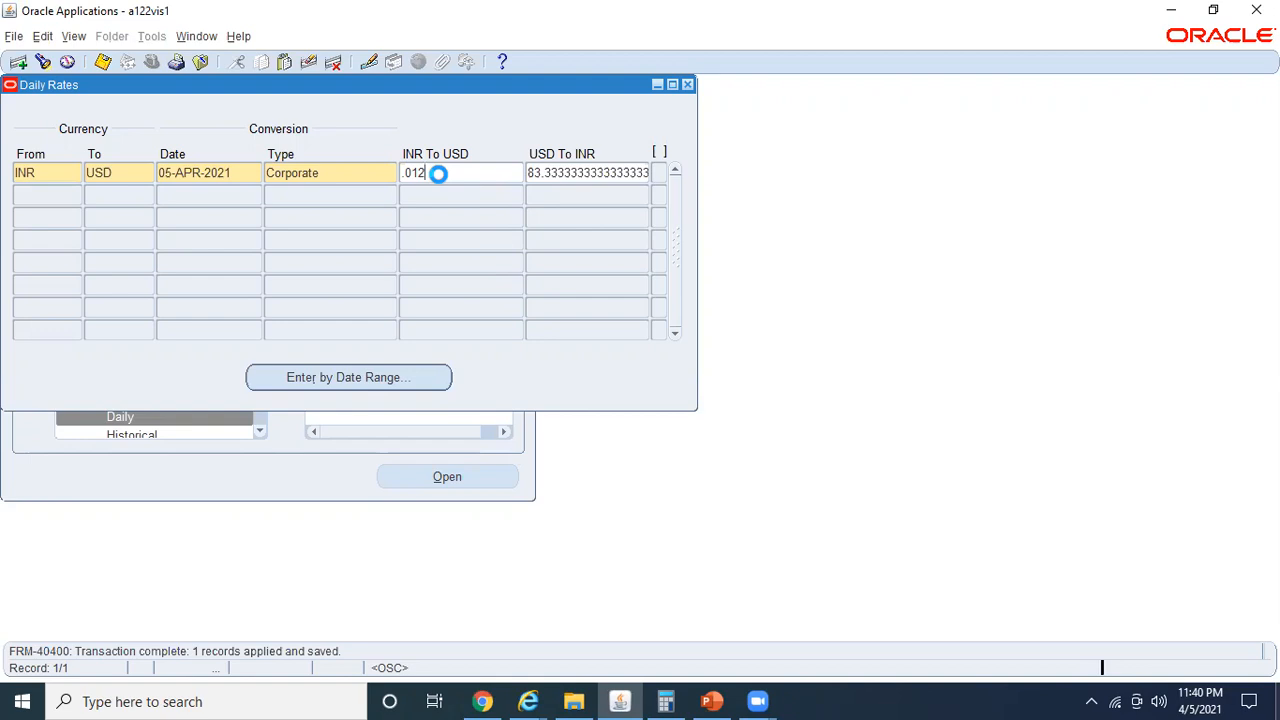
key(Tab)
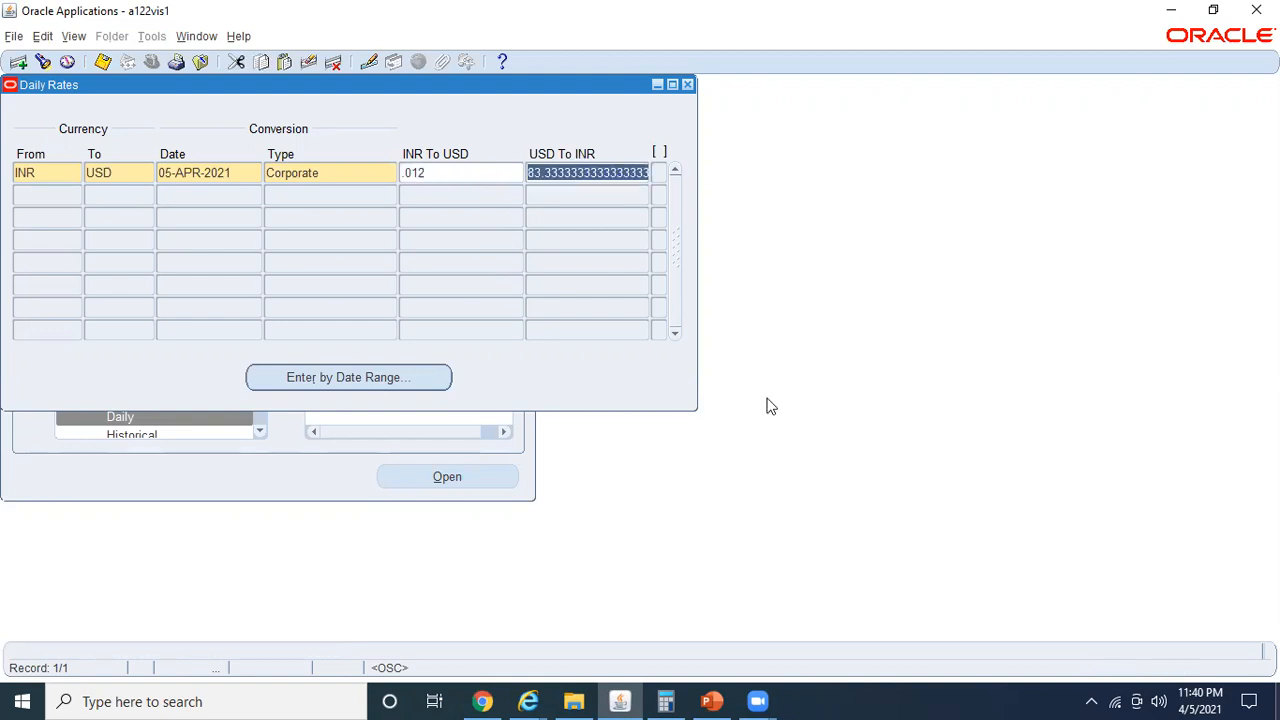
key(alt+Tab)
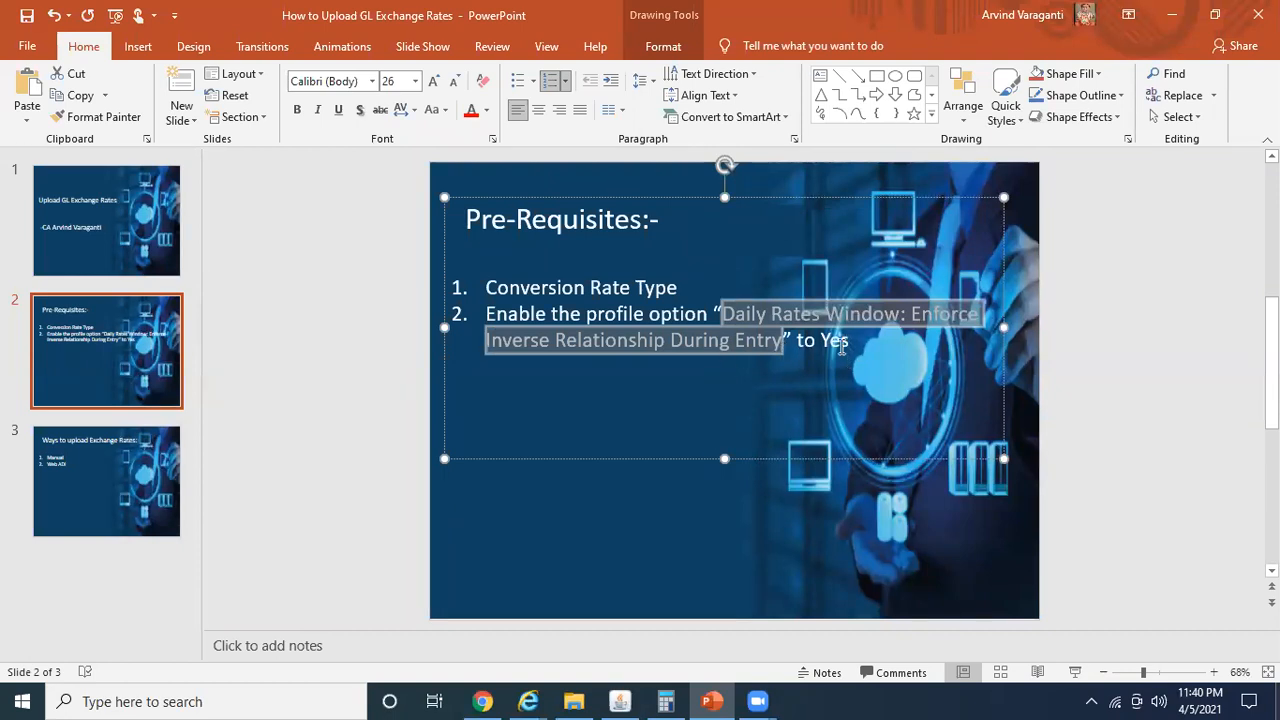
key(alt+Tab)
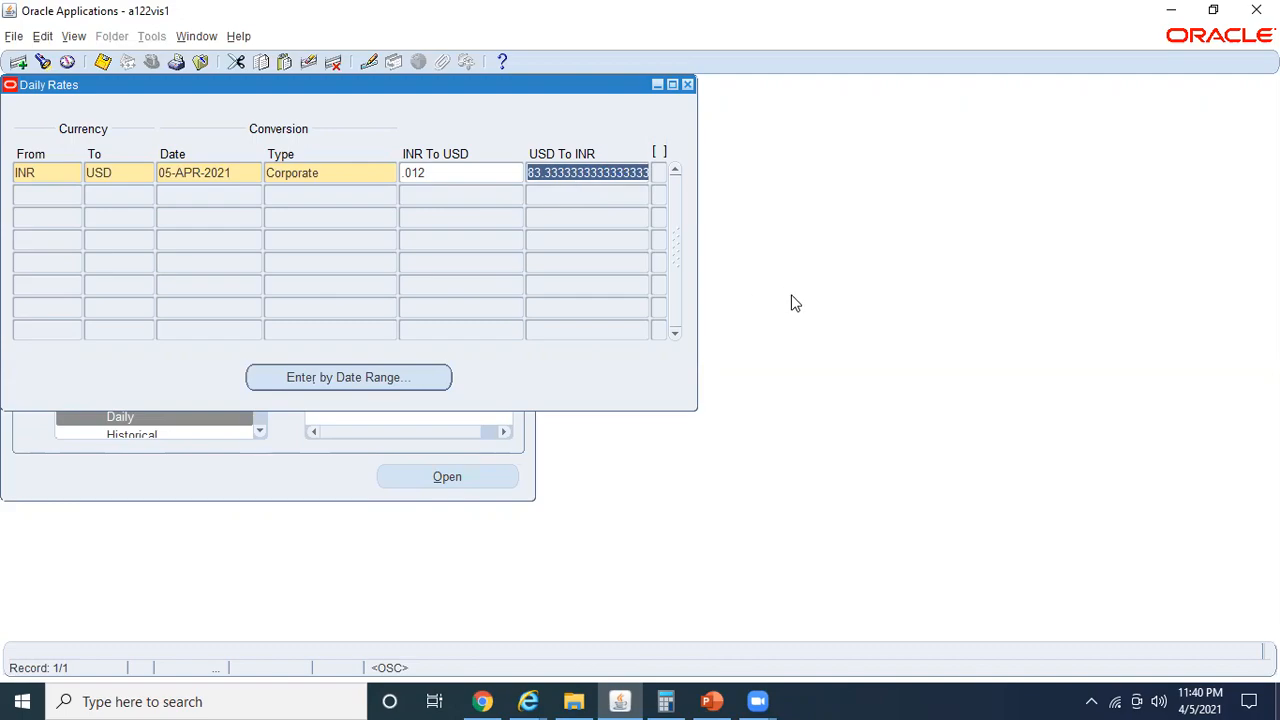
key(alt+Tab)
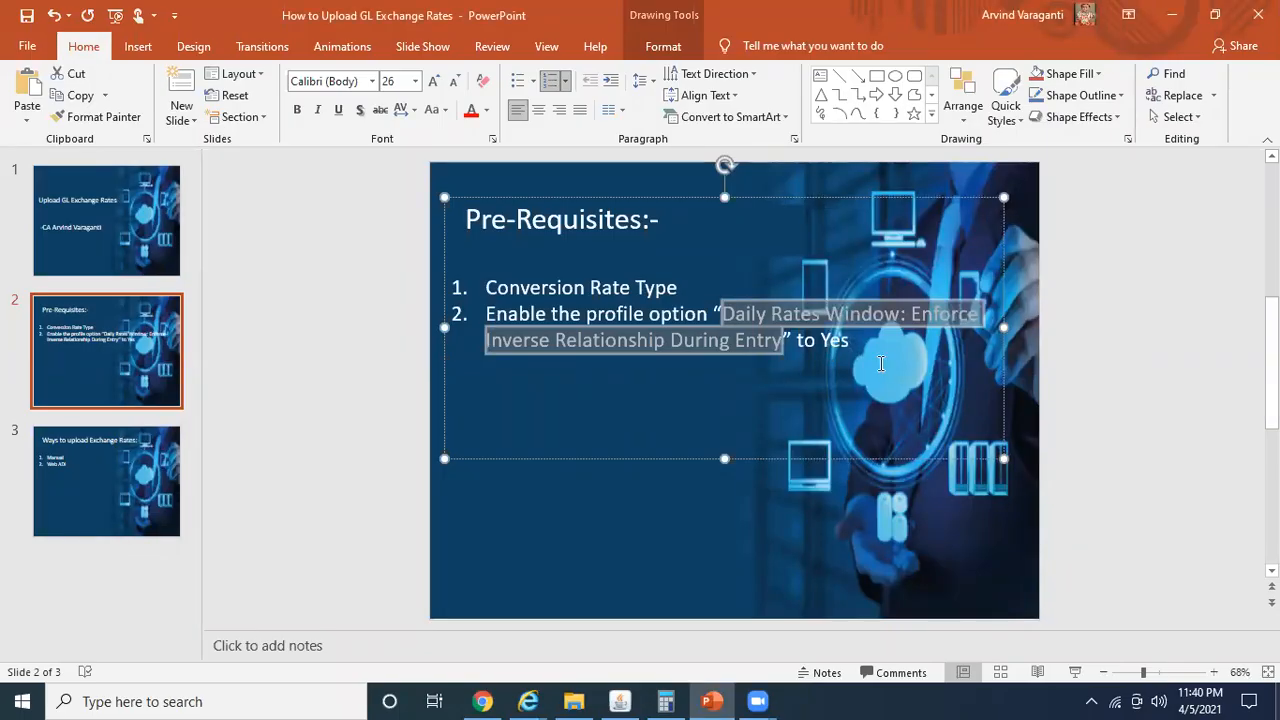
key(alt+Tab)
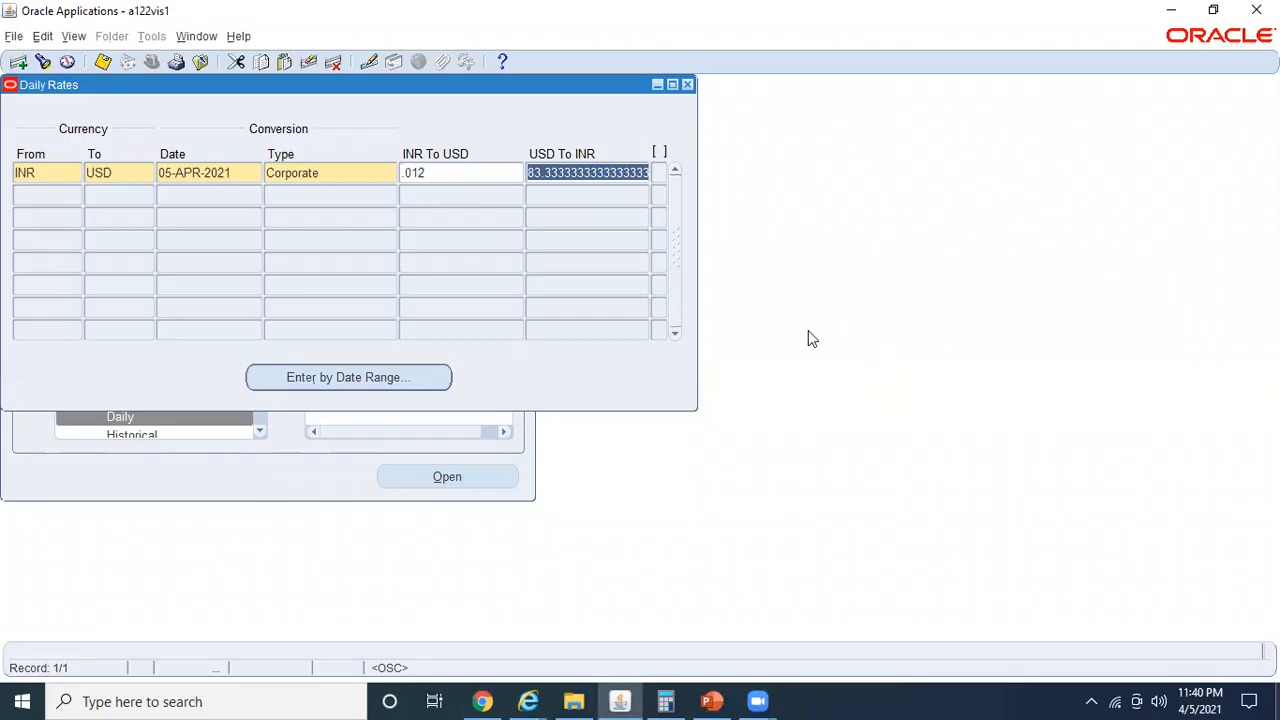
Change the whole-number part of the record's USD to INR rate to 68, keeping its decimals, and save the record.
click(431, 175)
click(605, 172)
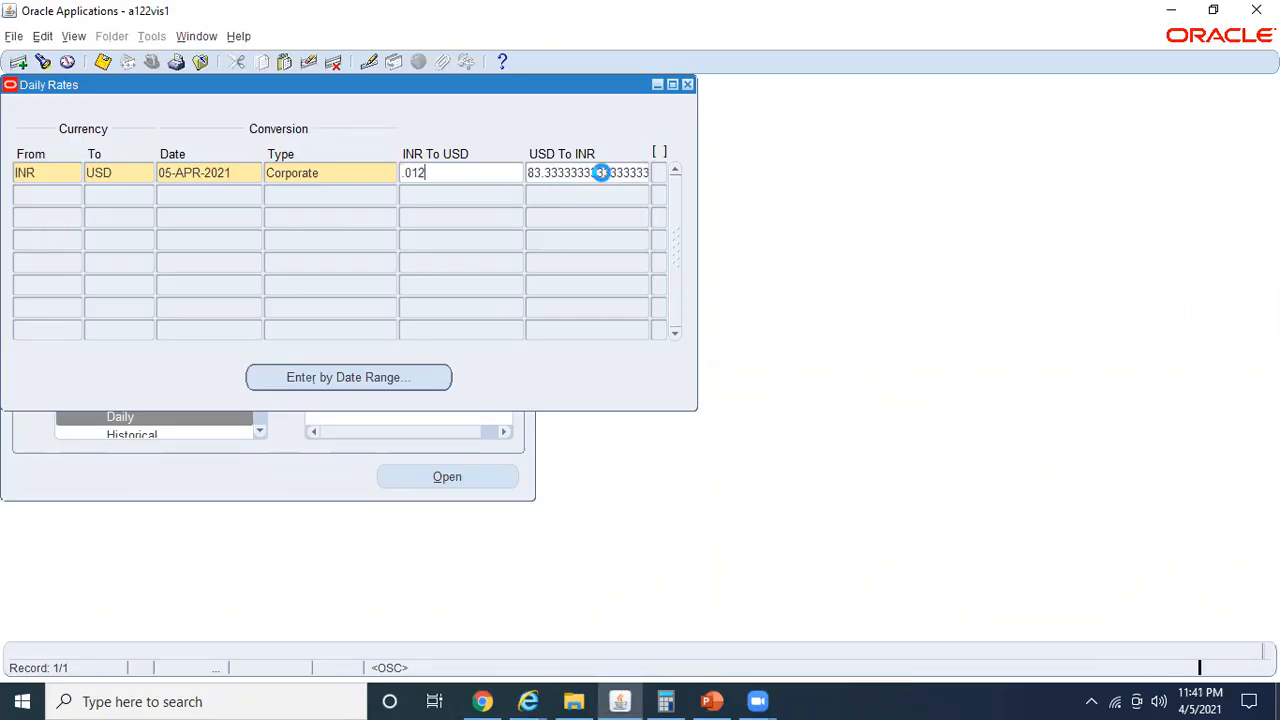
click(540, 173)
drag(540, 173, 527, 176)
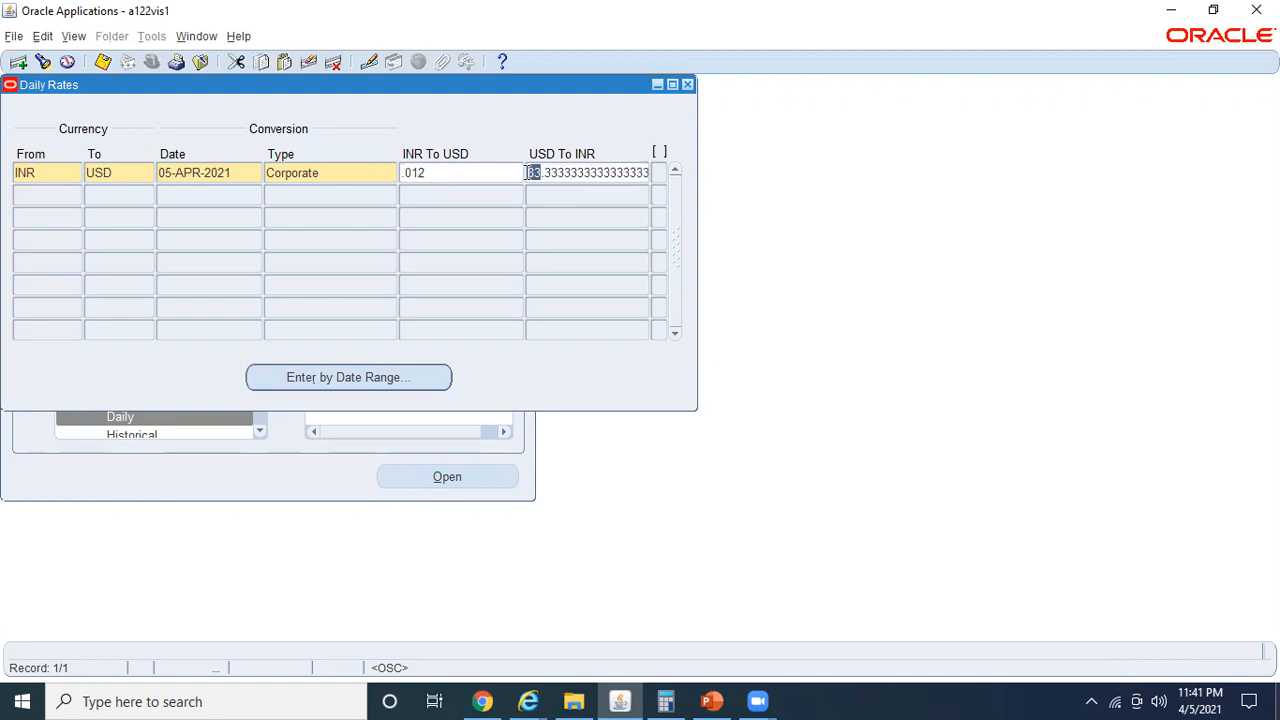
text(68)
key(Down)
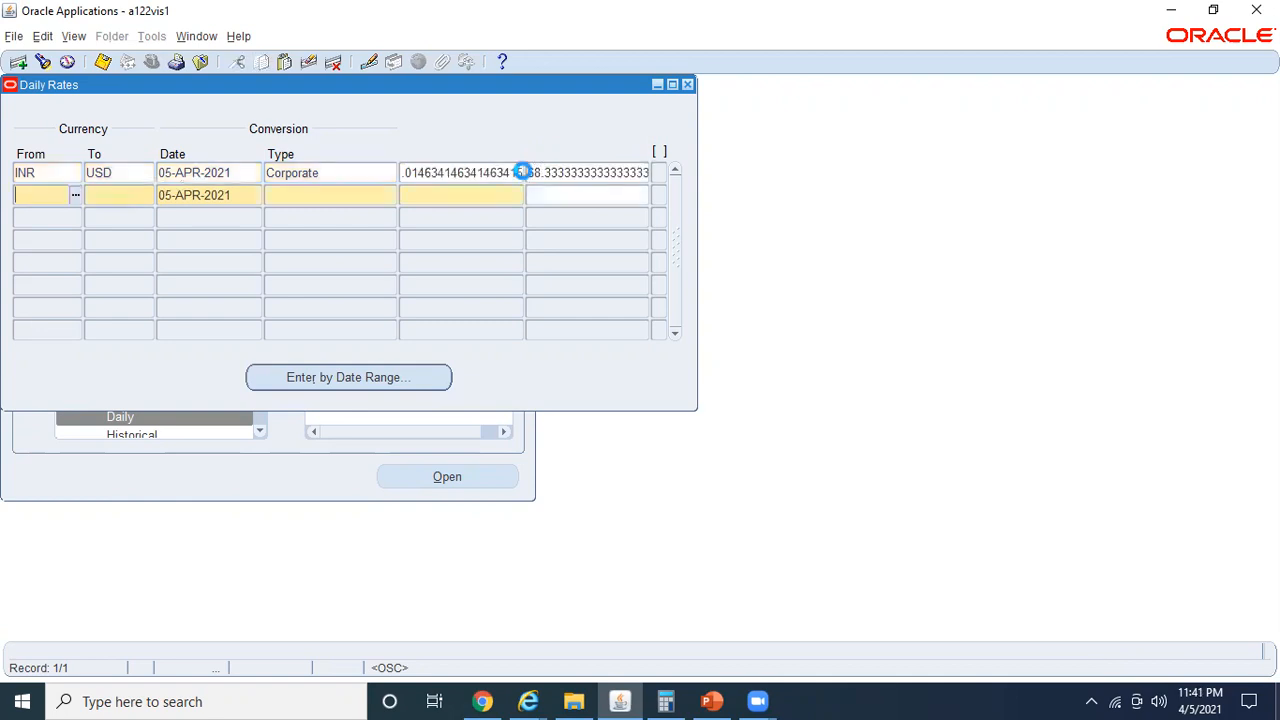
click(478, 172)
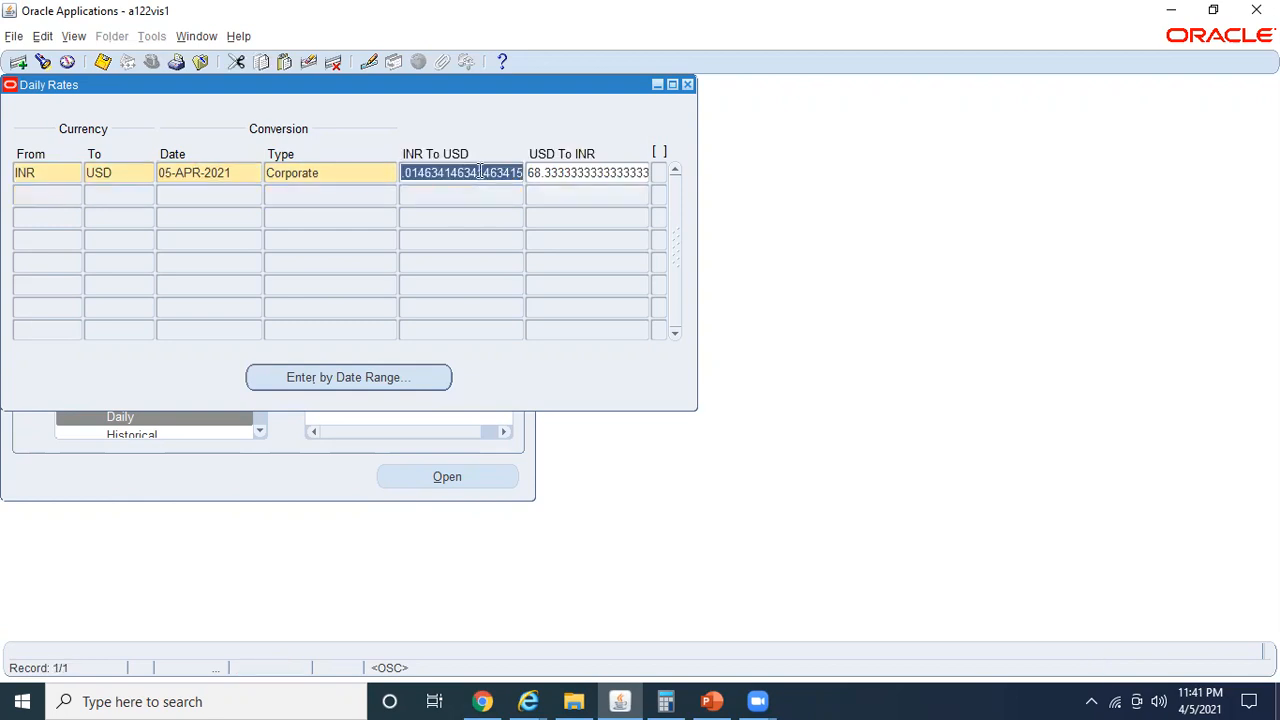
key(ctrl+s)
click(564, 173)
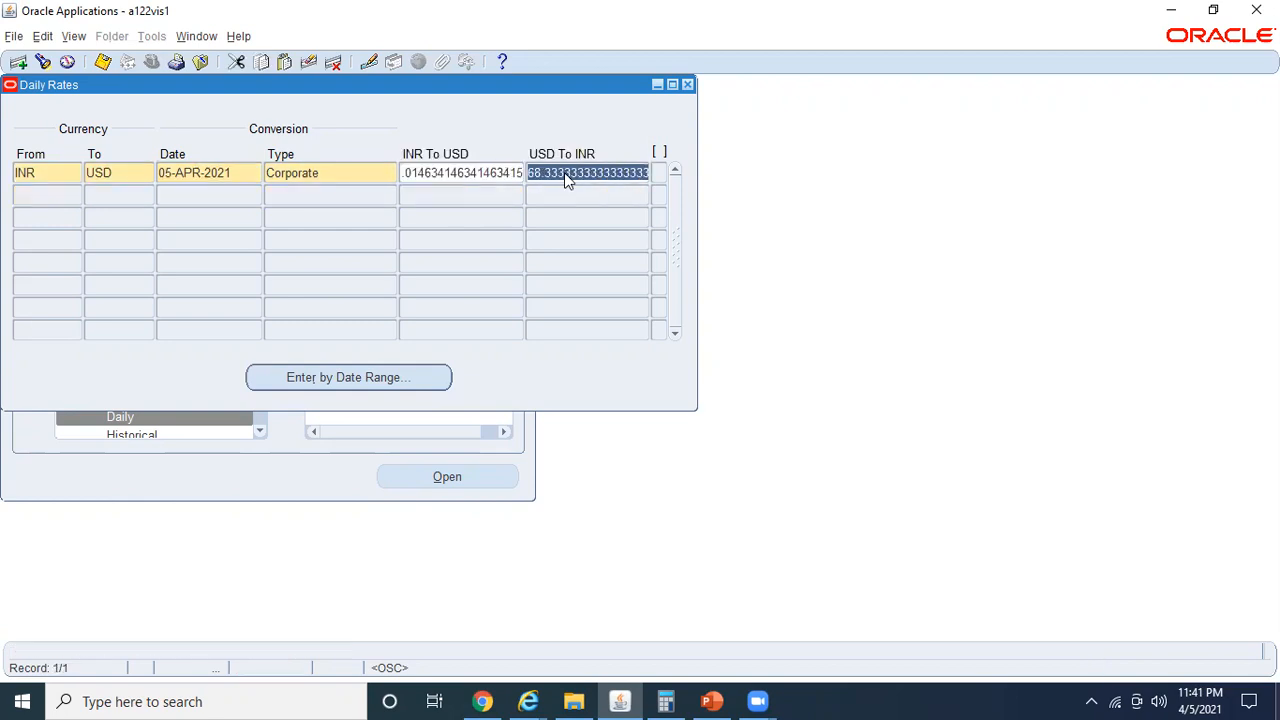
click(475, 172)
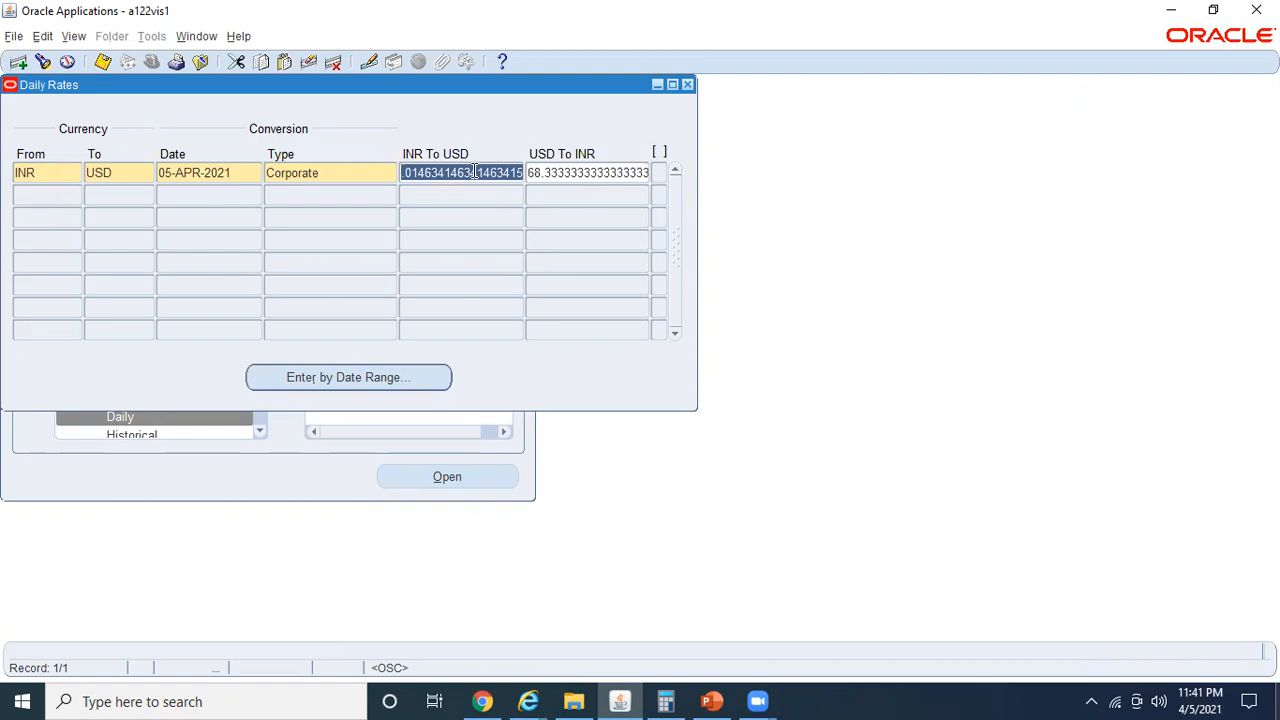
click(368, 172)
click(451, 172)
key(ctrl+s)
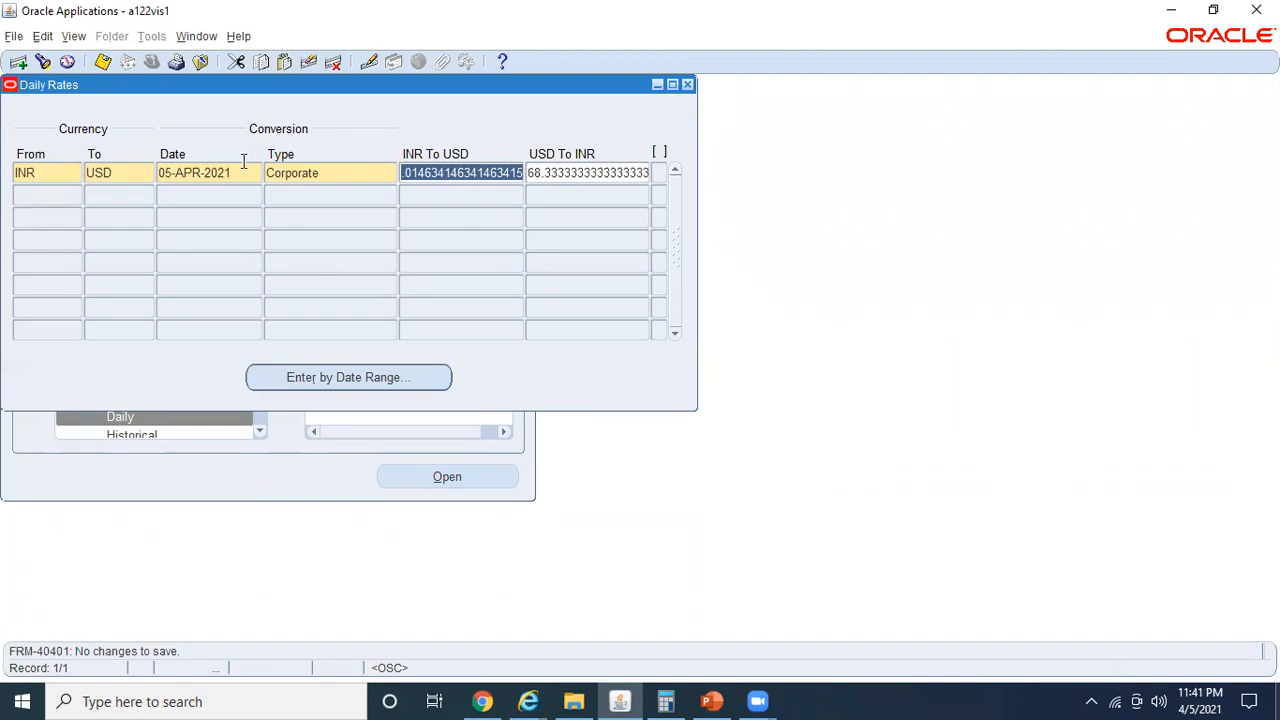
Query the USD to INR daily rate dated 05-APR-2021 and examine its rate in both directions.
key(F11)
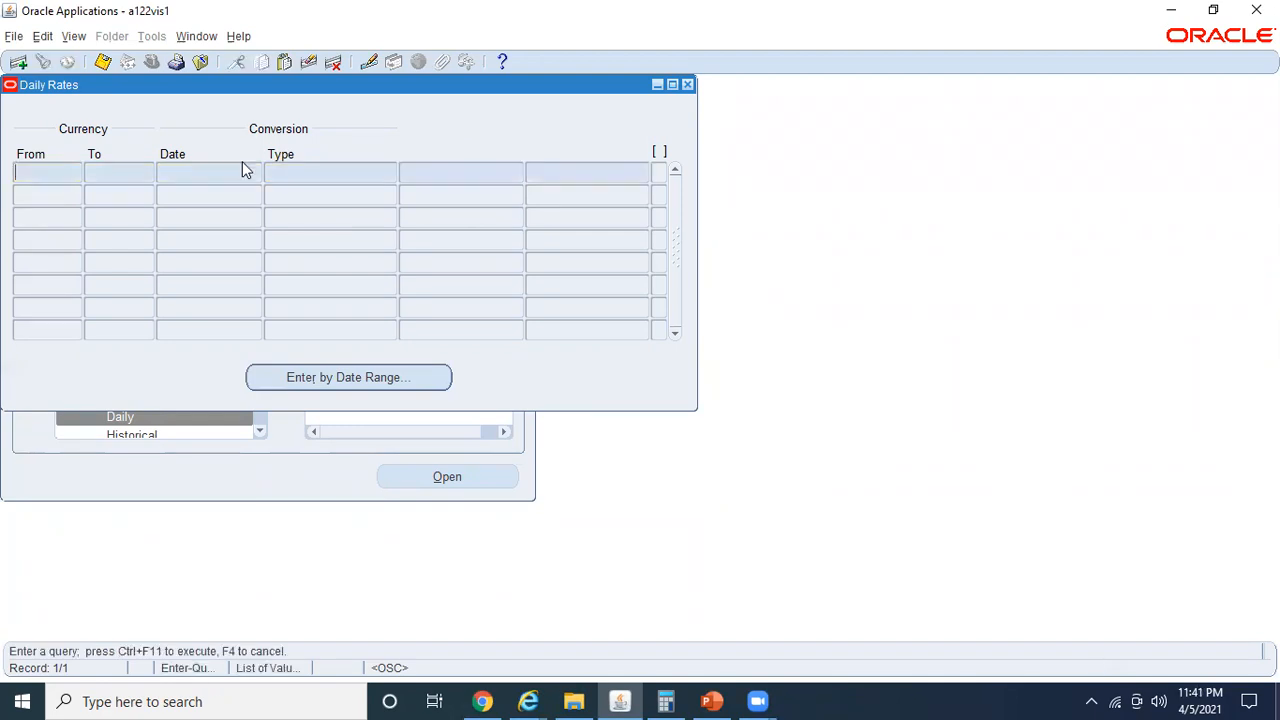
text(USD)
key(ctrl+F11)
key(Tab)
text(INR)
key(Tab)
text(05-APR-202)
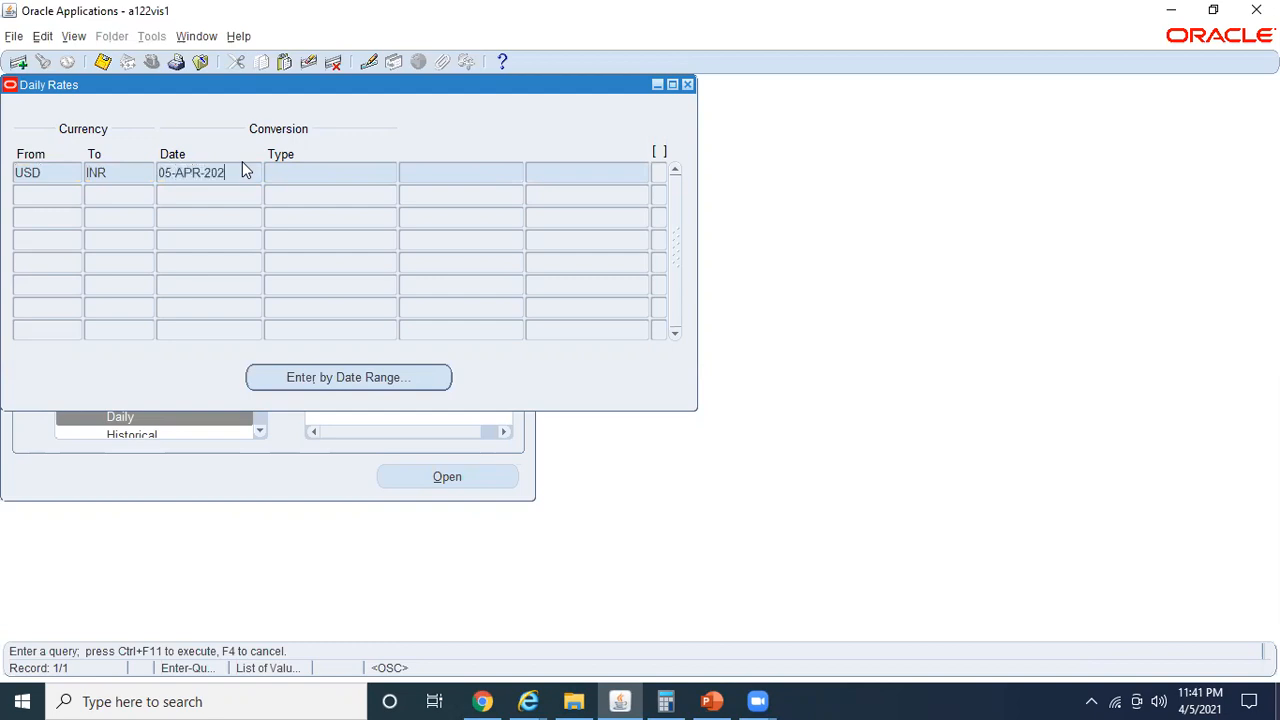
key(ctrl+F11)
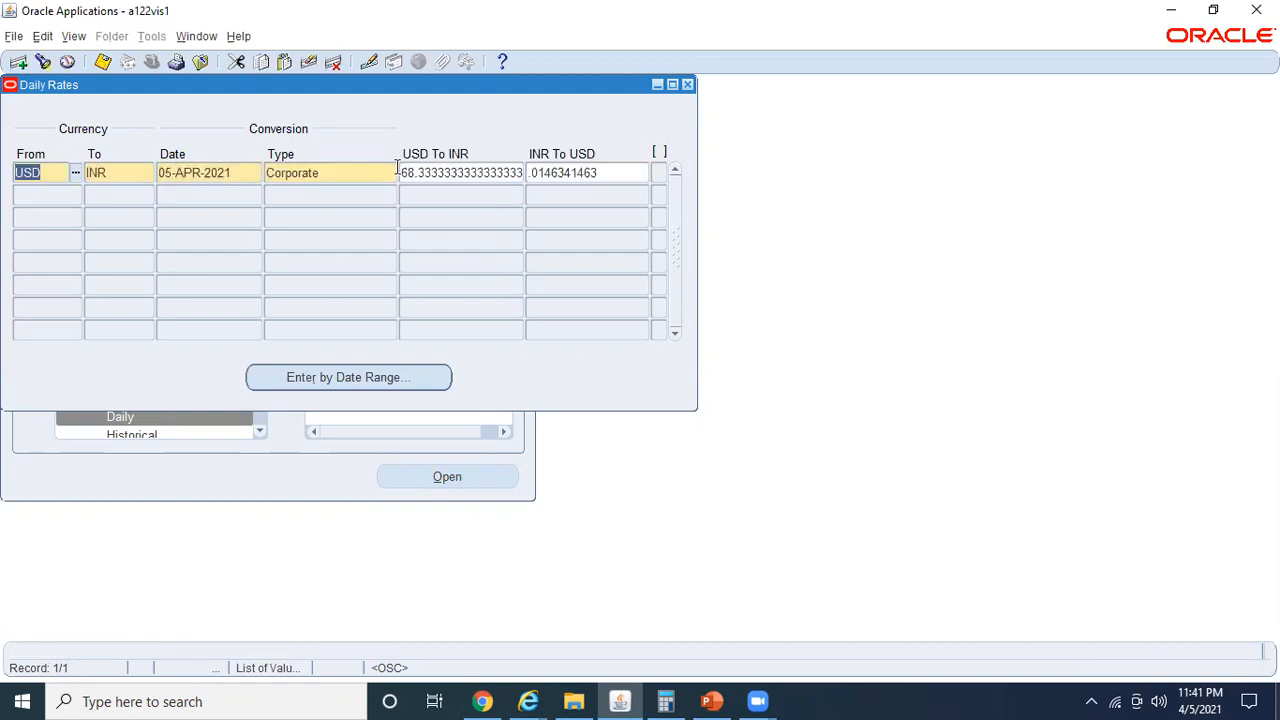
click(447, 172)
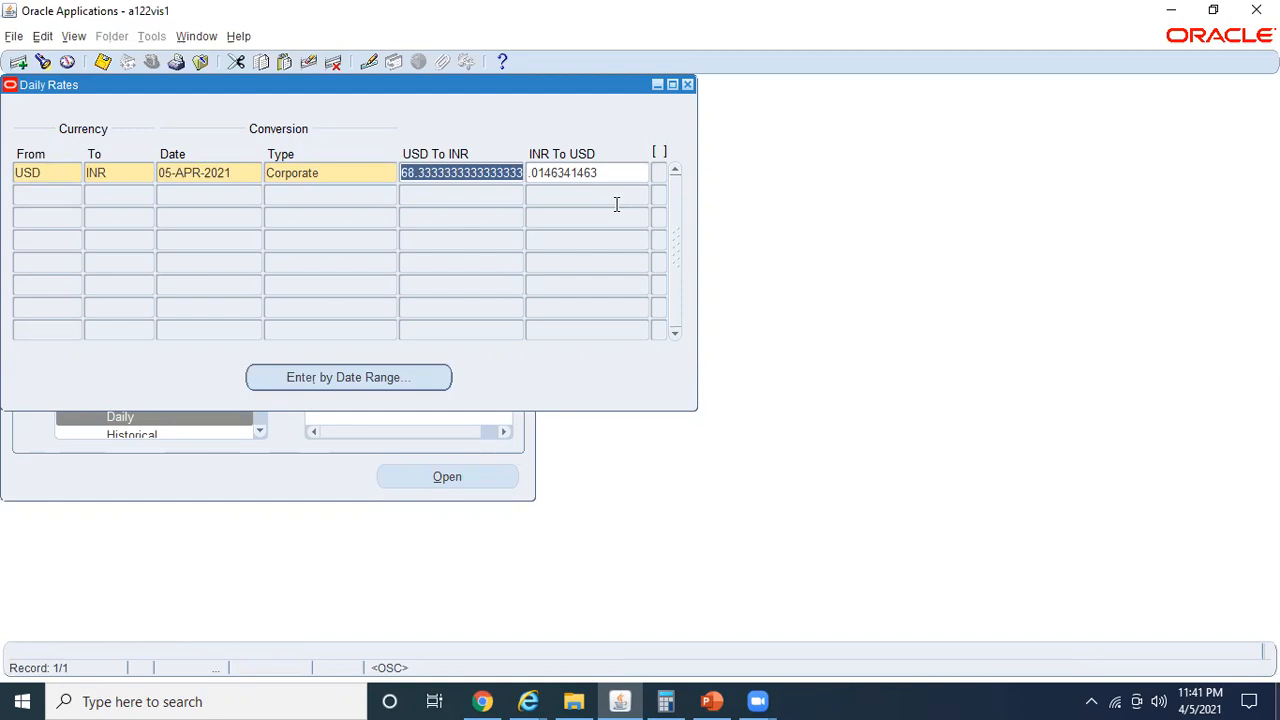
Open Enter Rates by Date Range, examine its currency, date range and type fields, and cancel it without an entry.
click(241, 173)
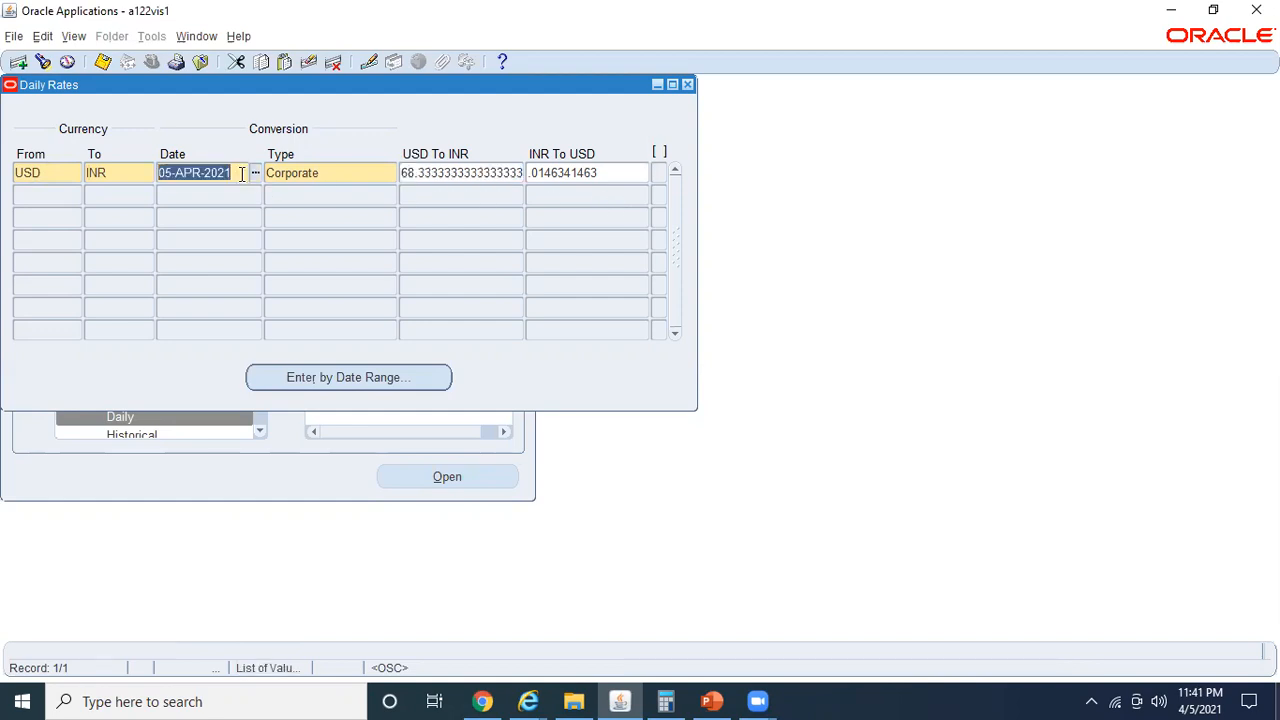
click(435, 381)
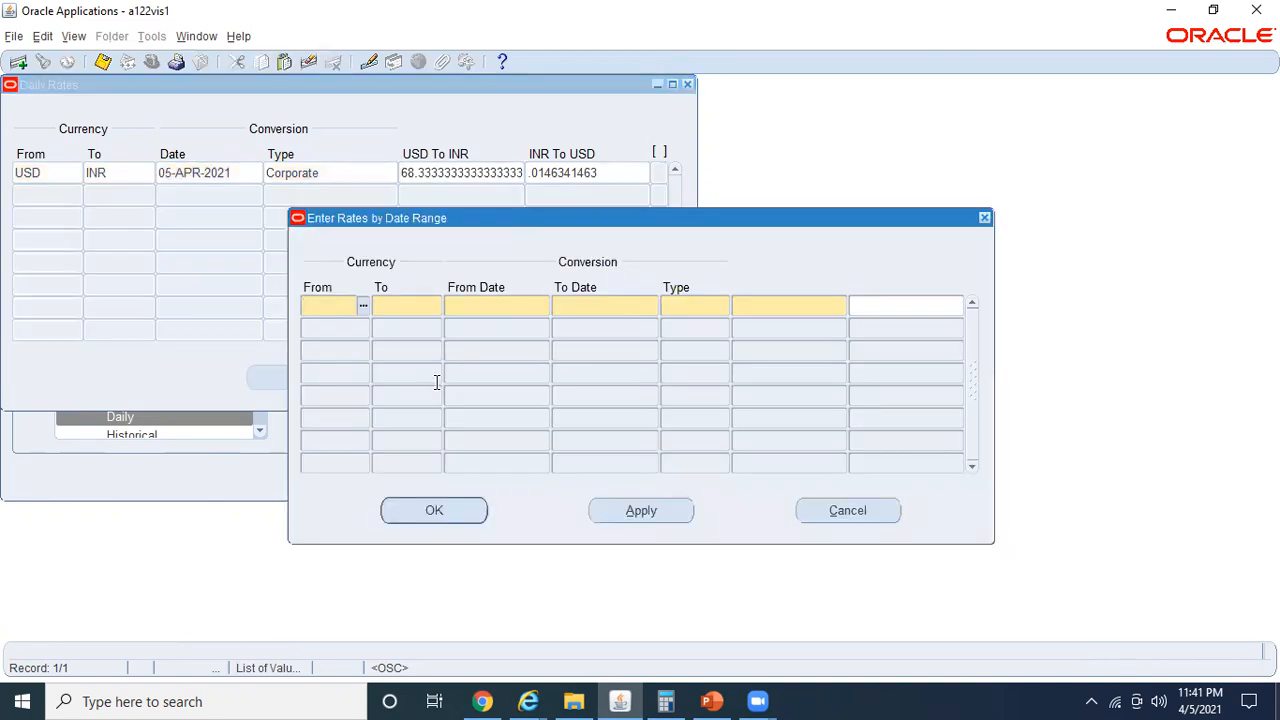
drag(531, 223, 683, 209)
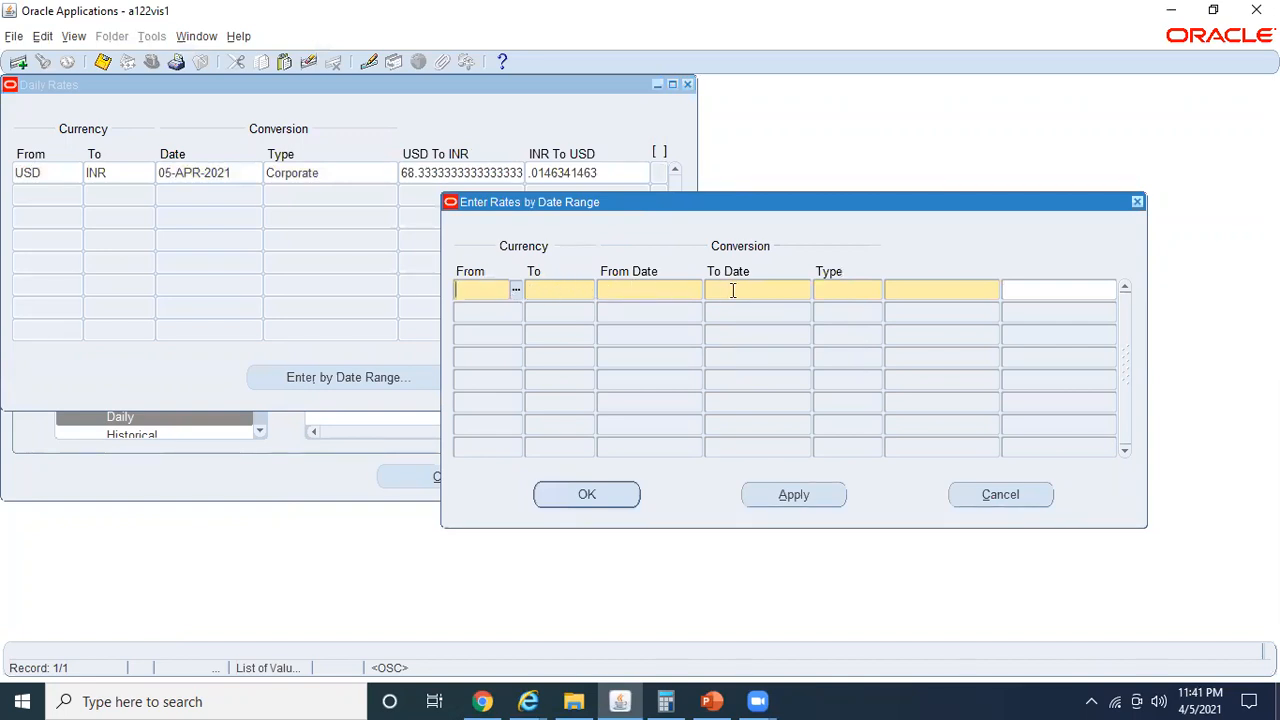
click(663, 289)
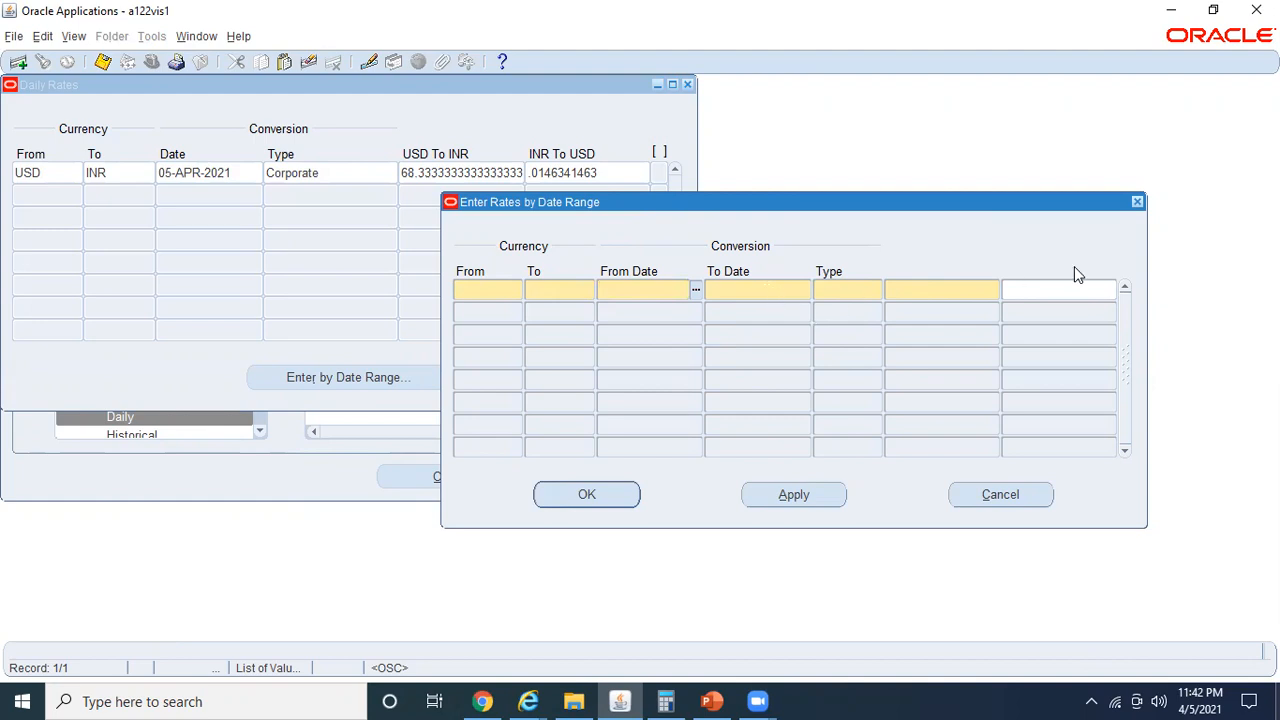
click(985, 498)
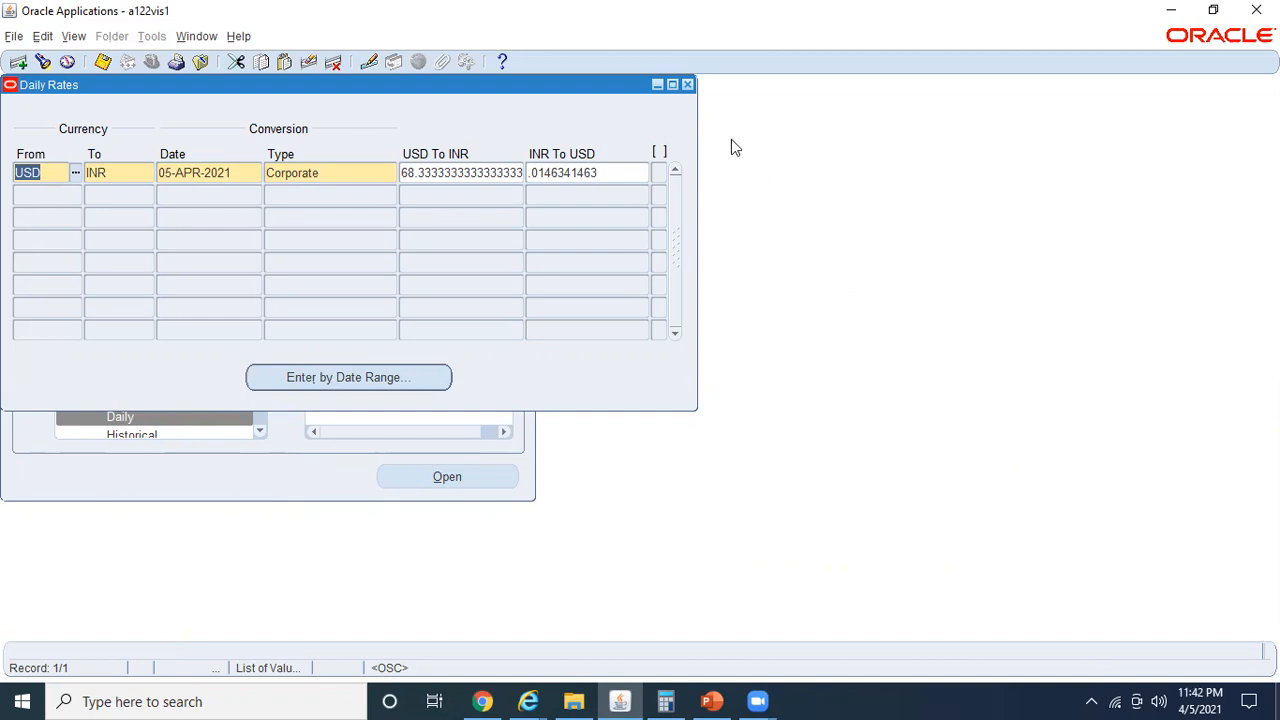
Close the Daily Rates form and expand the Currency Rates Manager functions under the Currencies setup.
click(687, 83)
click(733, 392)
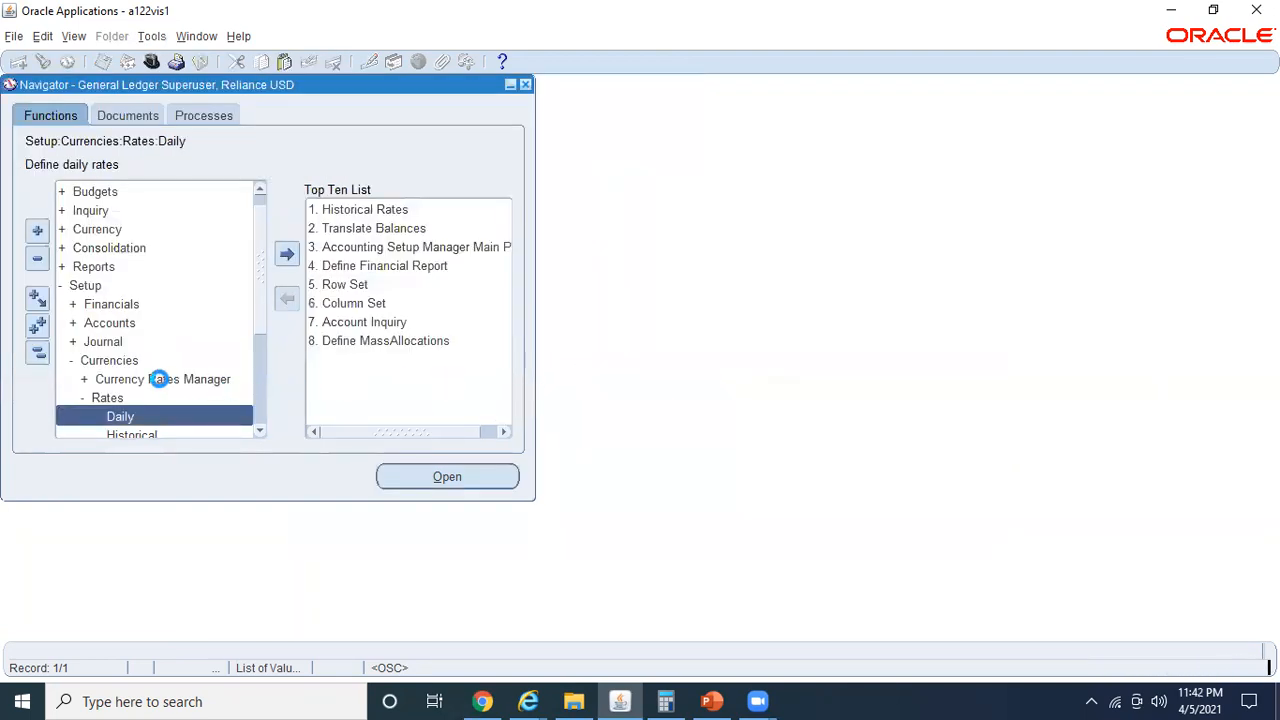
double_click(118, 385)
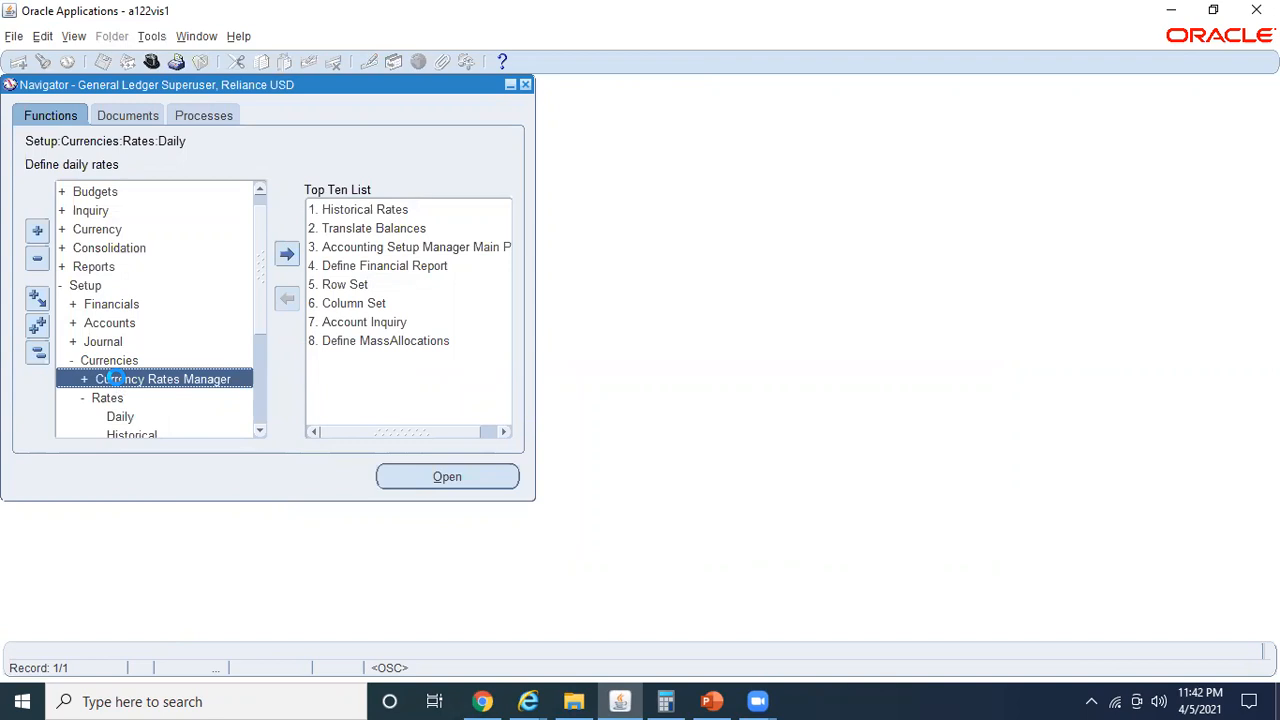
click(260, 431)
click(260, 431)
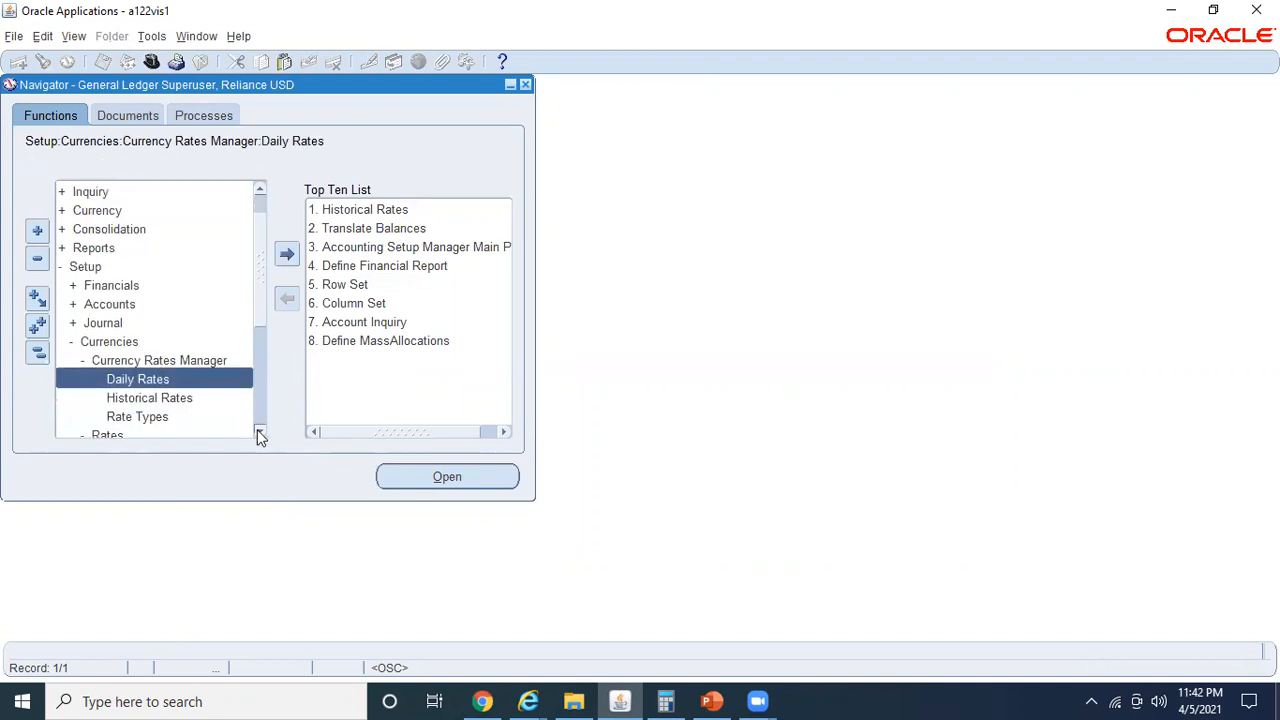
Open Daily Rates under Currency Rates Manager and switch to its Internet Explorer page.
double_click(178, 379)
mouse_move(528, 701)
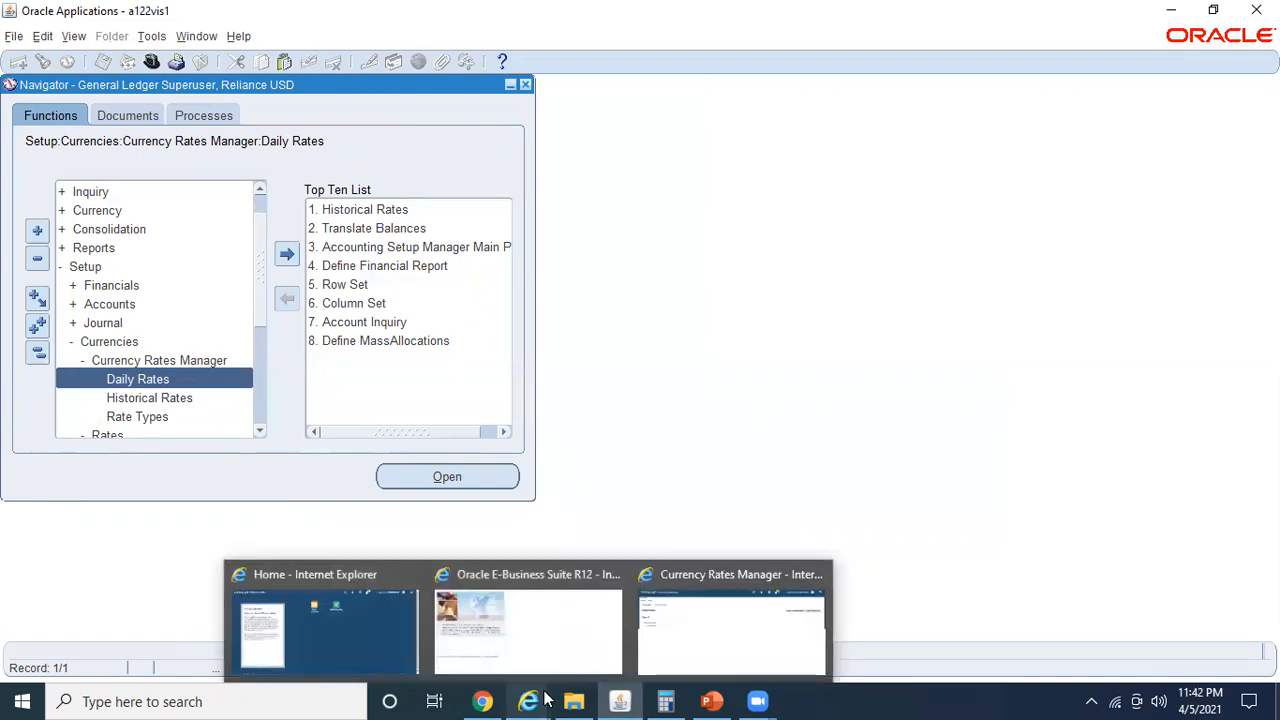
click(729, 626)
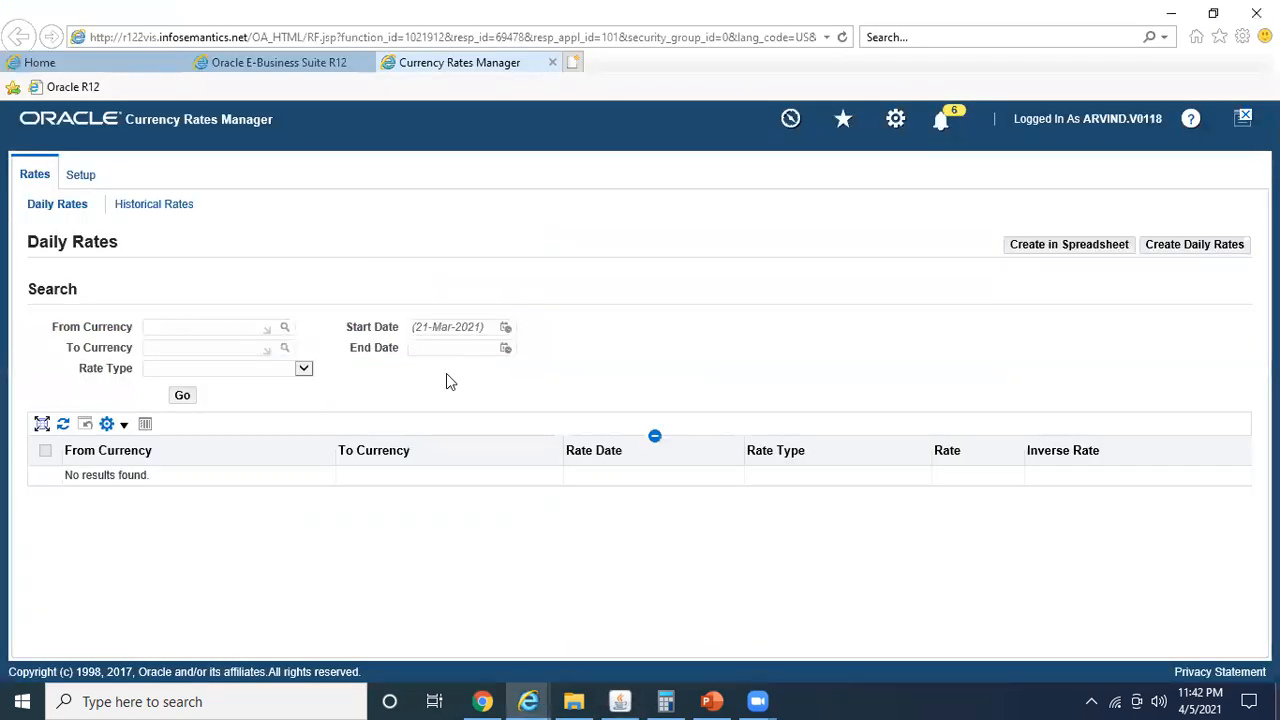
Create a daily rates spreadsheet, open the downloaded General Ledger - Daily Rates.xlsm in Excel, and enable editing.
click(1052, 254)
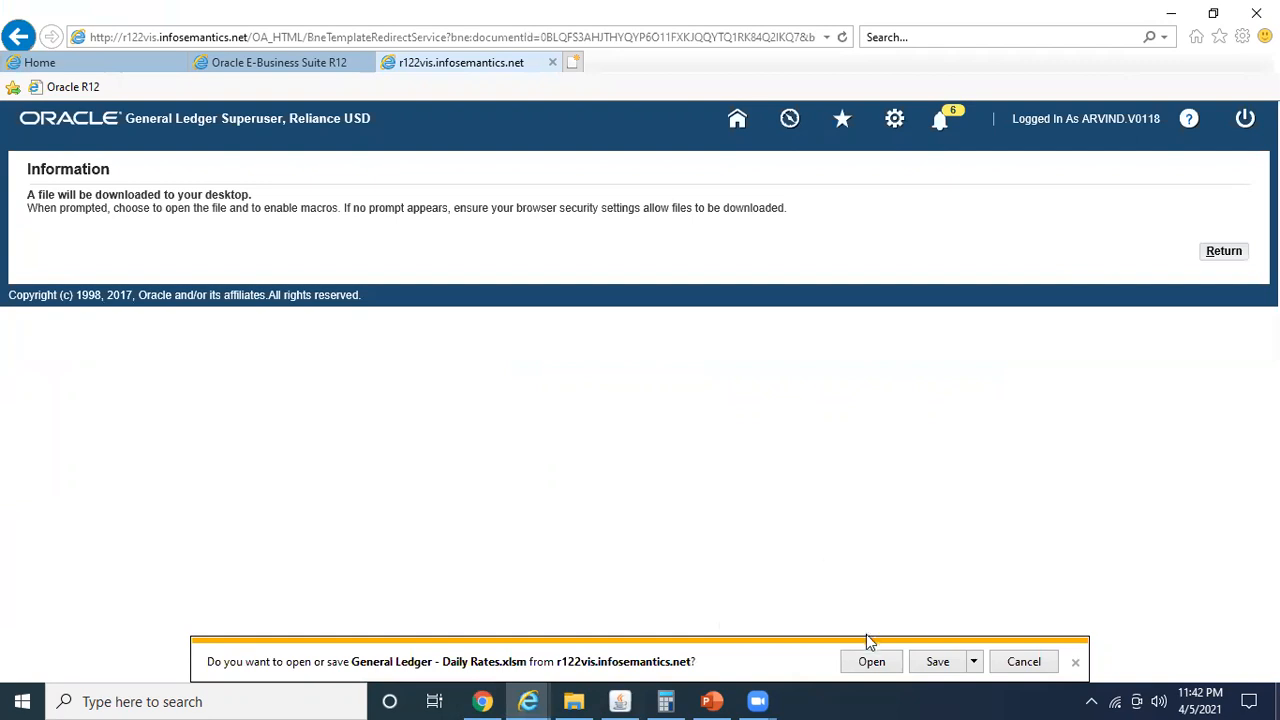
click(872, 662)
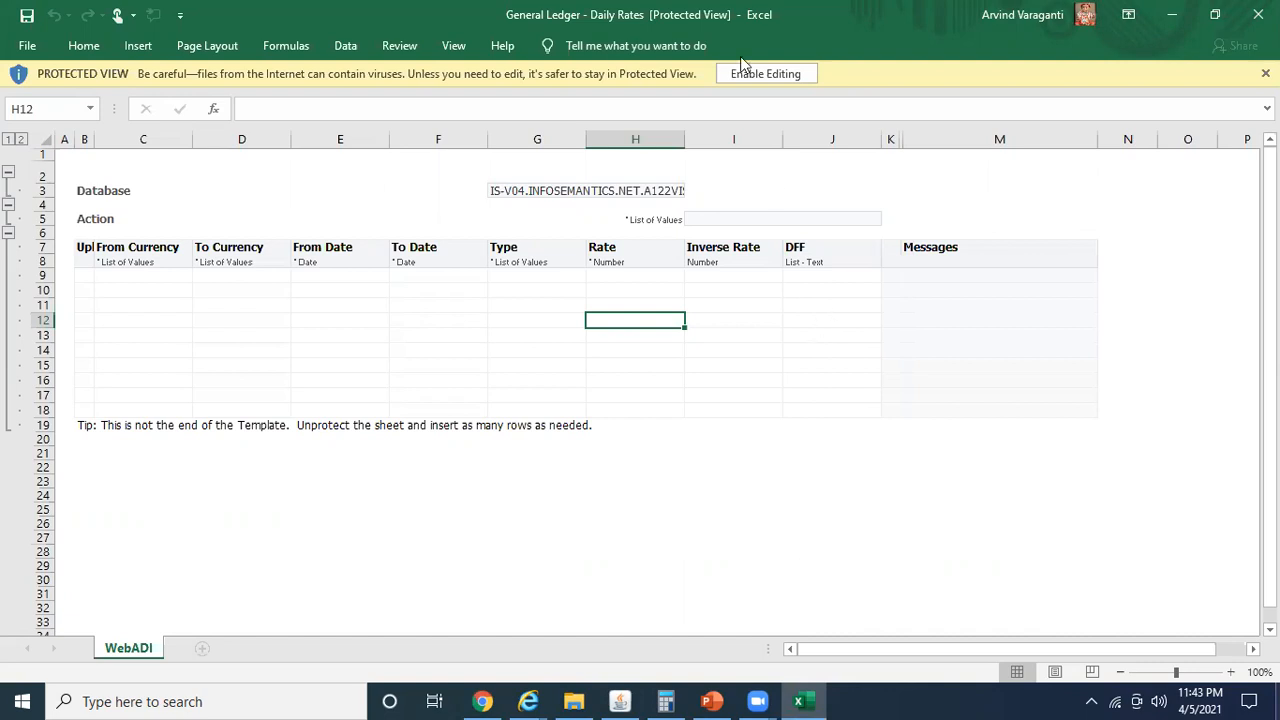
click(766, 76)
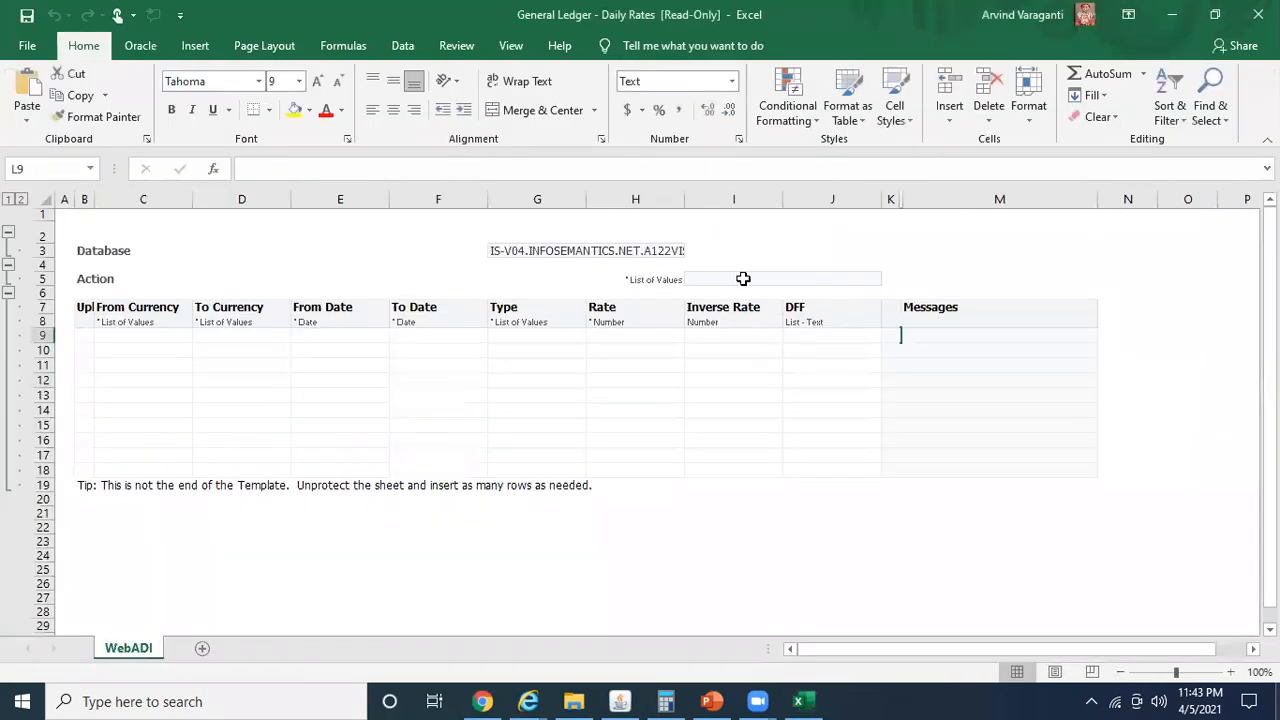
Set the spreadsheet's Action to Insert from its list of values.
click(743, 280)
double_click(743, 280)
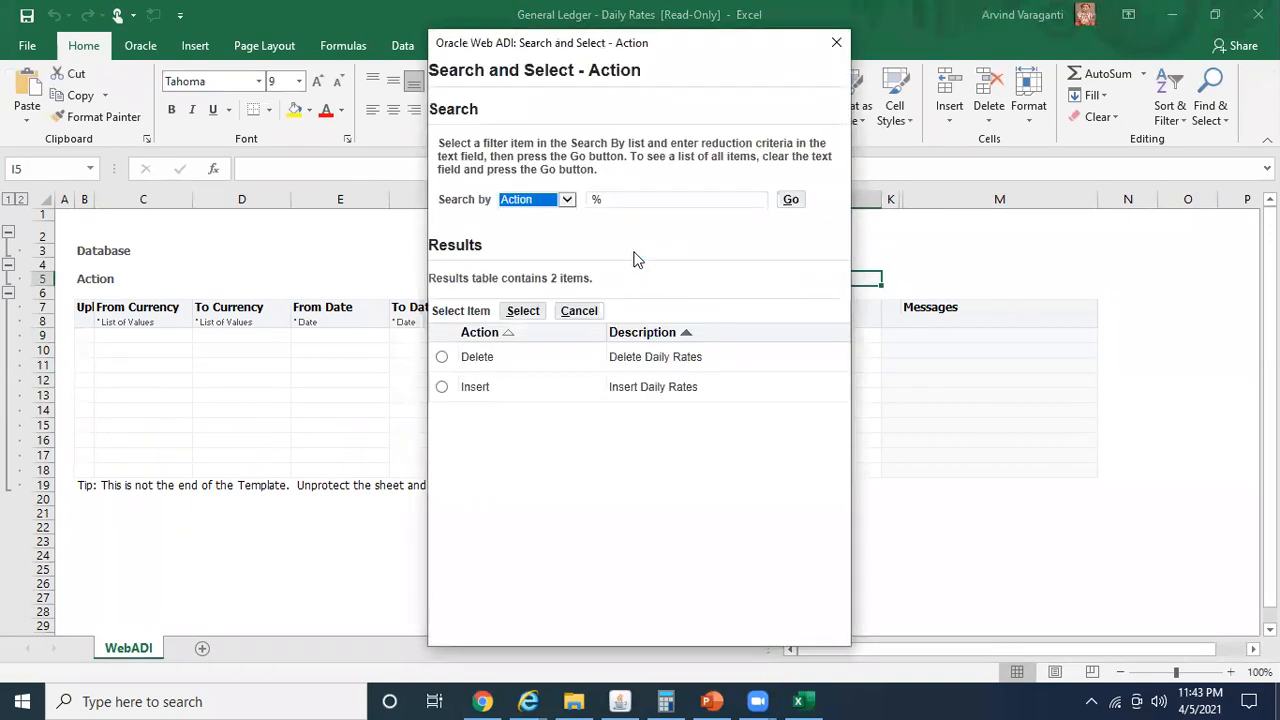
click(442, 387)
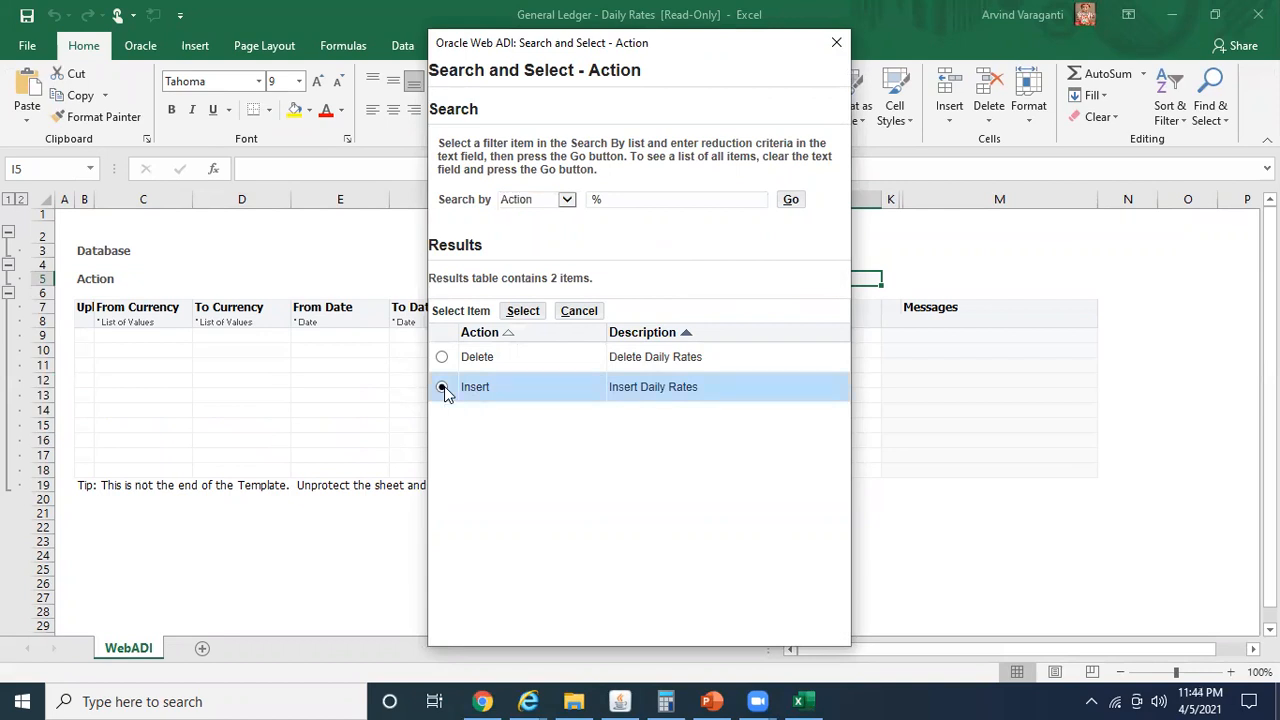
click(523, 312)
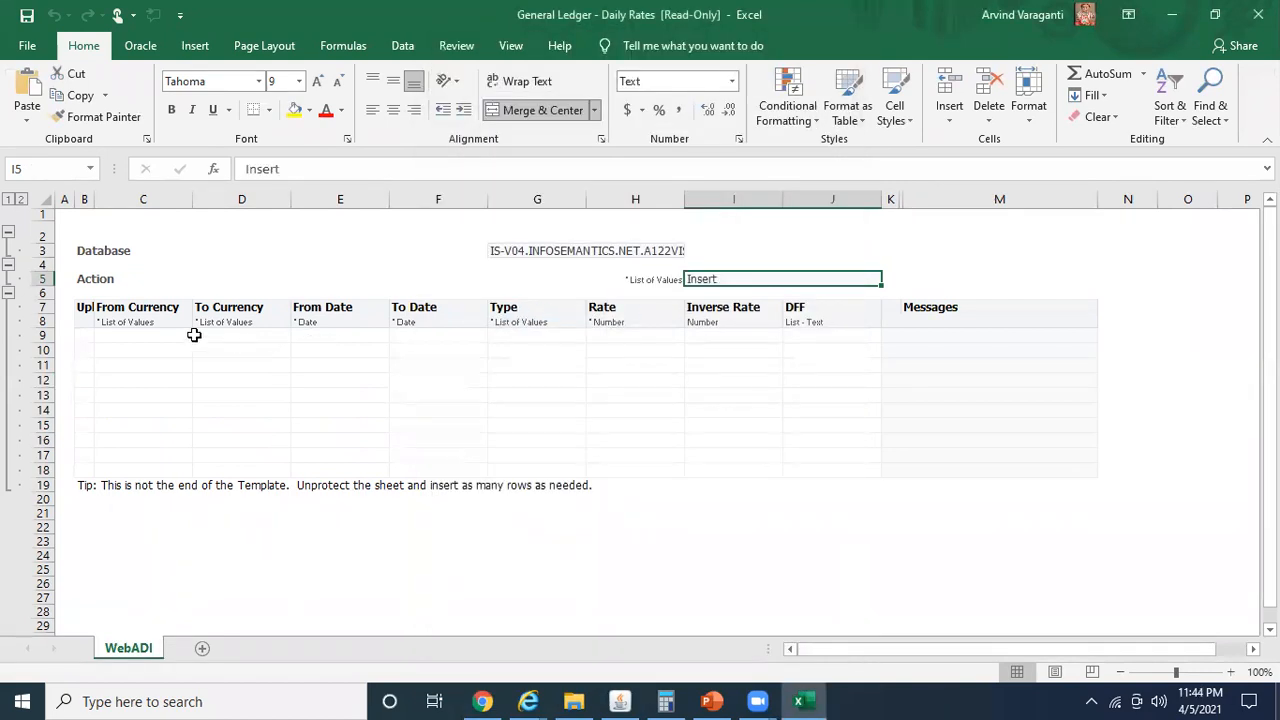
In the first rate row, enter USD as From Currency and AUD as To Currency.
click(140, 336)
text(USD)
key(Tab)
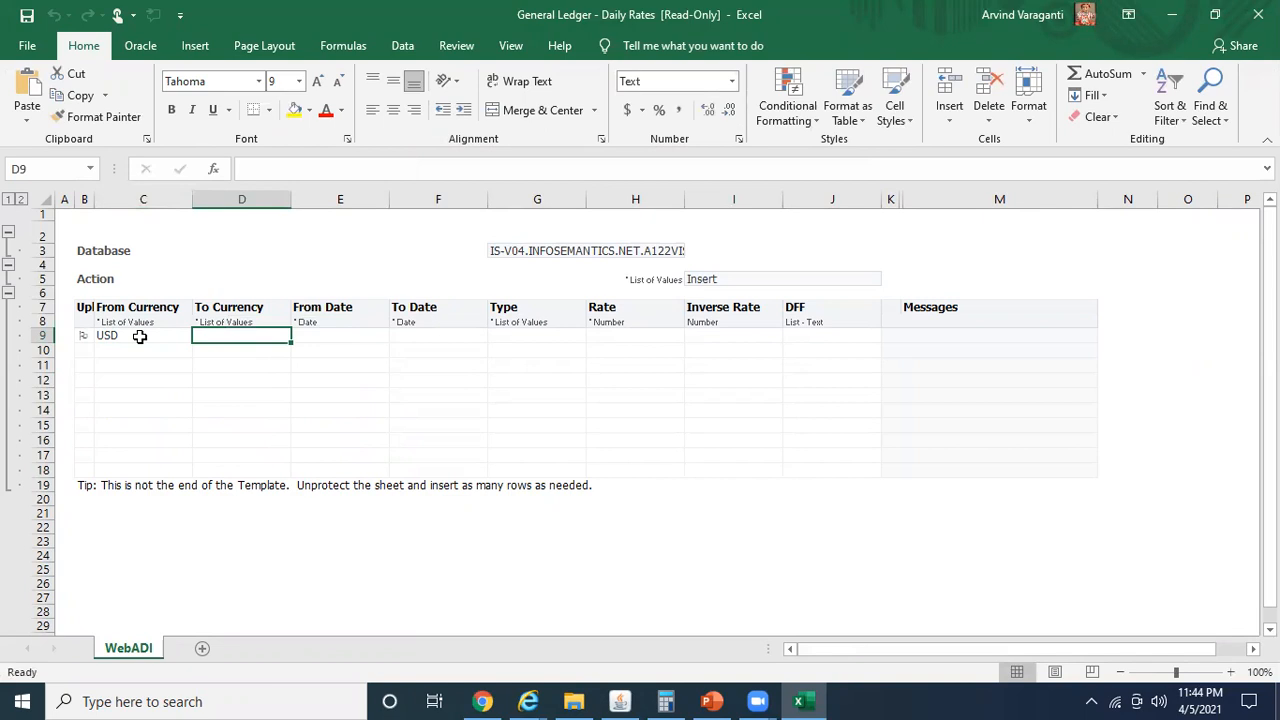
text(AUD)
key(Tab)
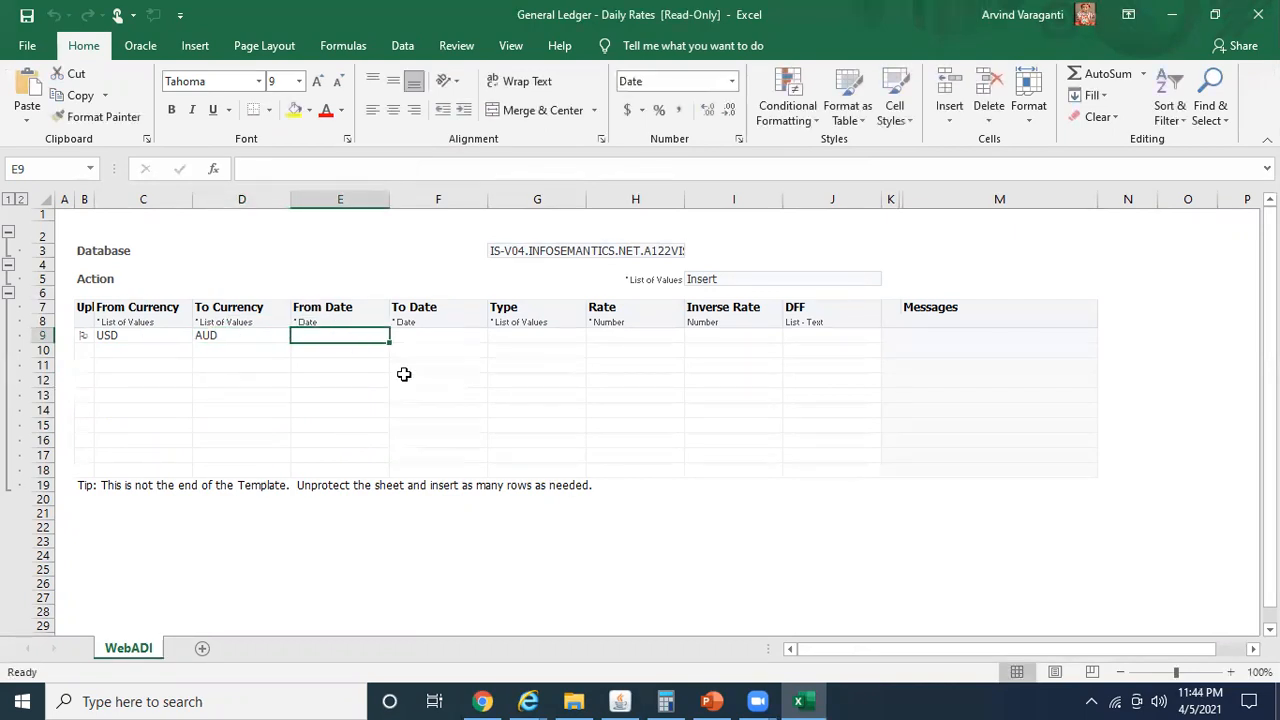
Set both From Date and To Date of the USD to AUD row to 05-Apr-2021.
text(05-A)
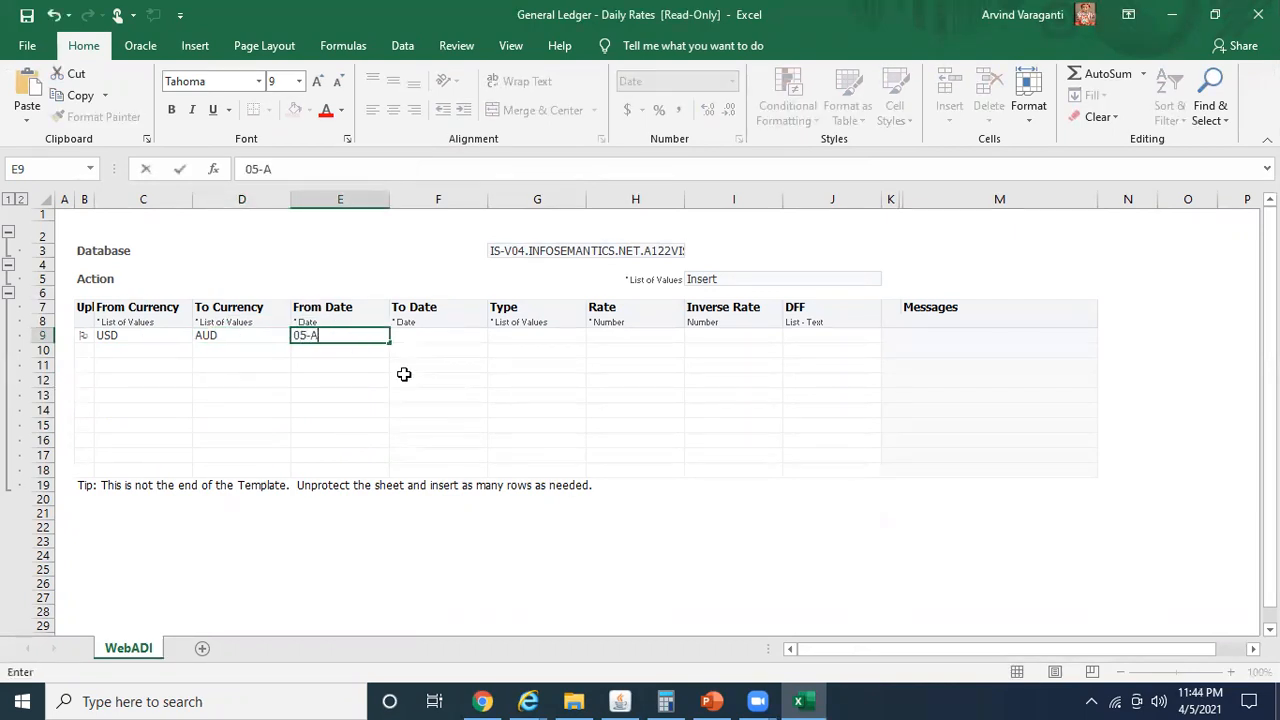
text(pr-2021)
key(Tab)
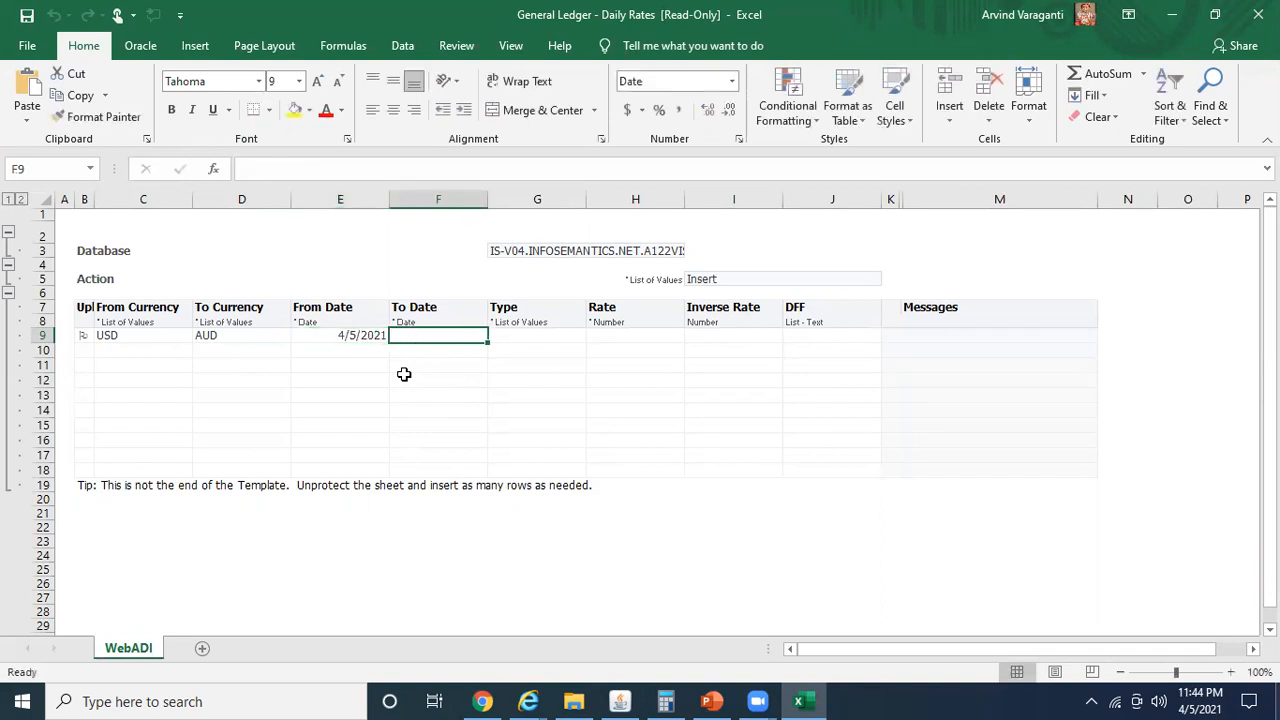
text(05-Ap)
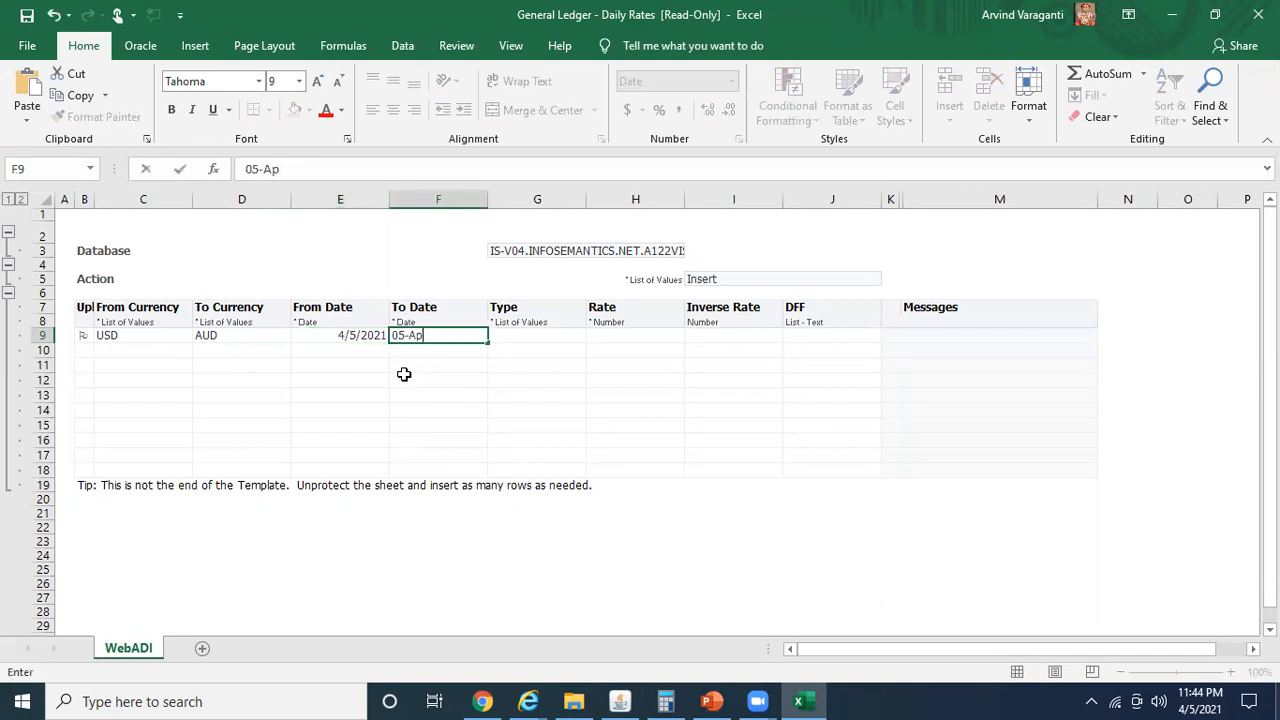
text(r-2021)
key(Tab)
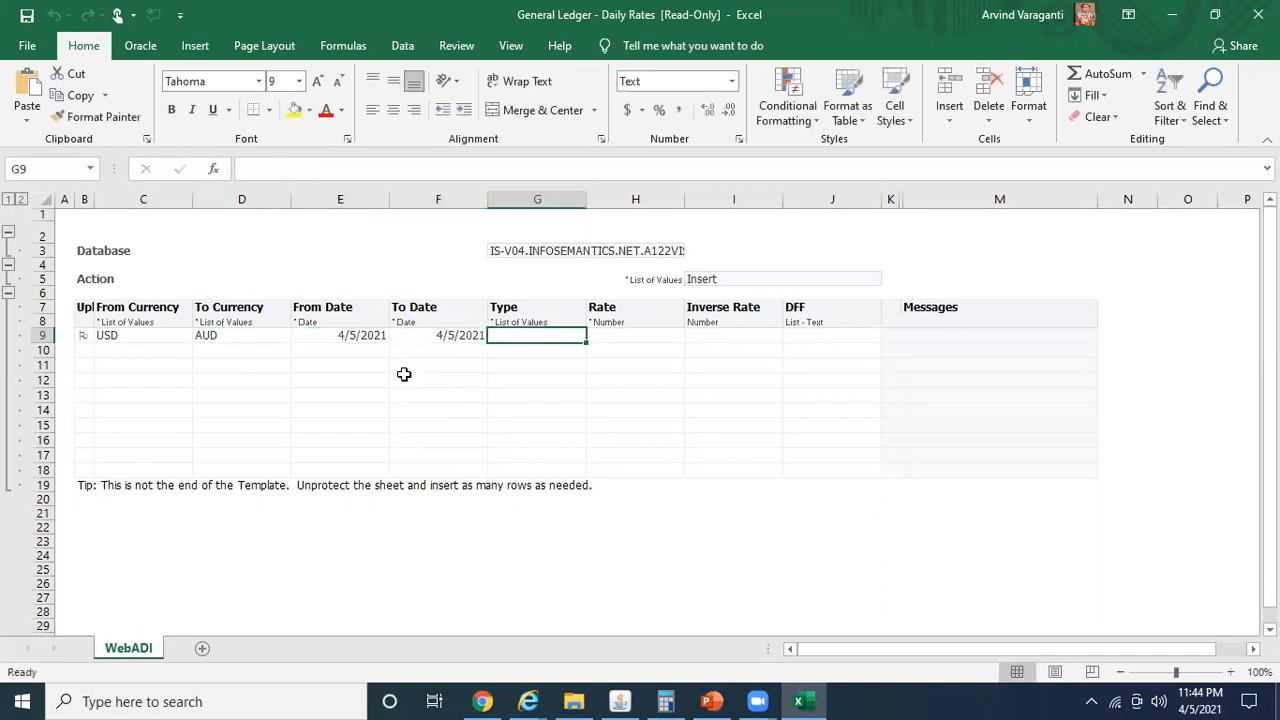
Examine the list of values for the first row's From Currency and cancel it without a selection.
double_click(147, 337)
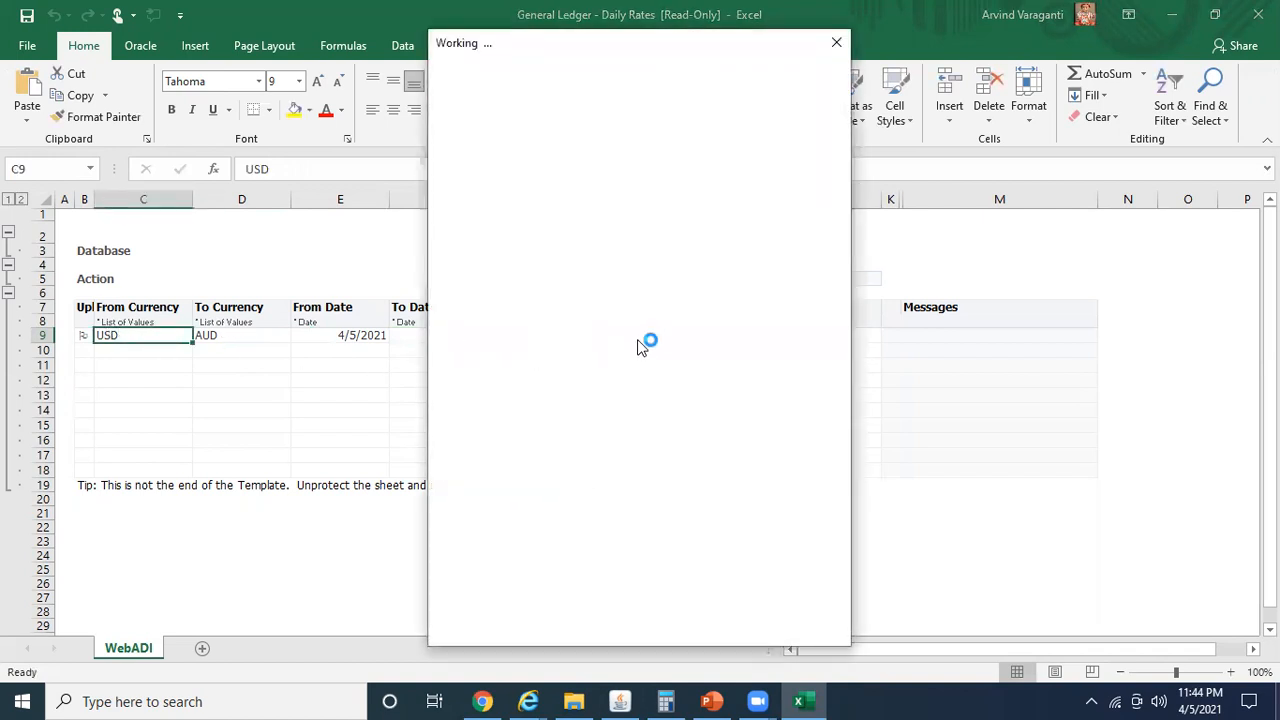
drag(847, 272, 853, 551)
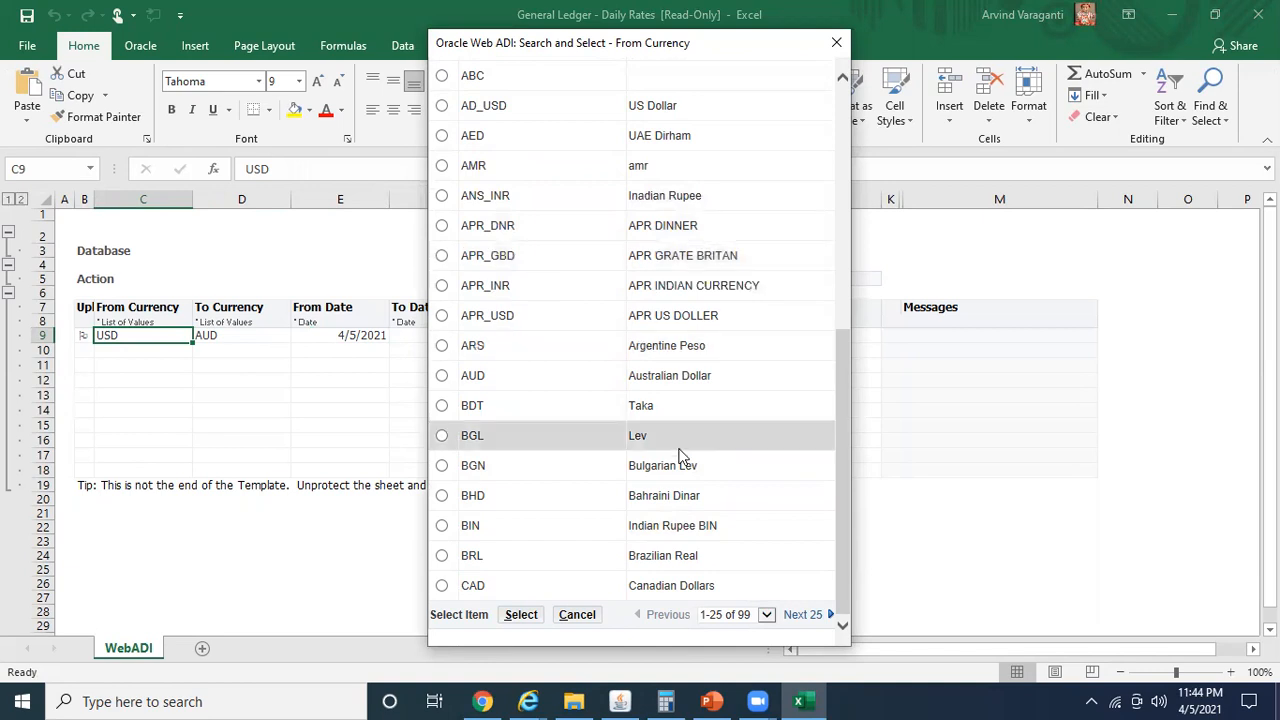
click(586, 622)
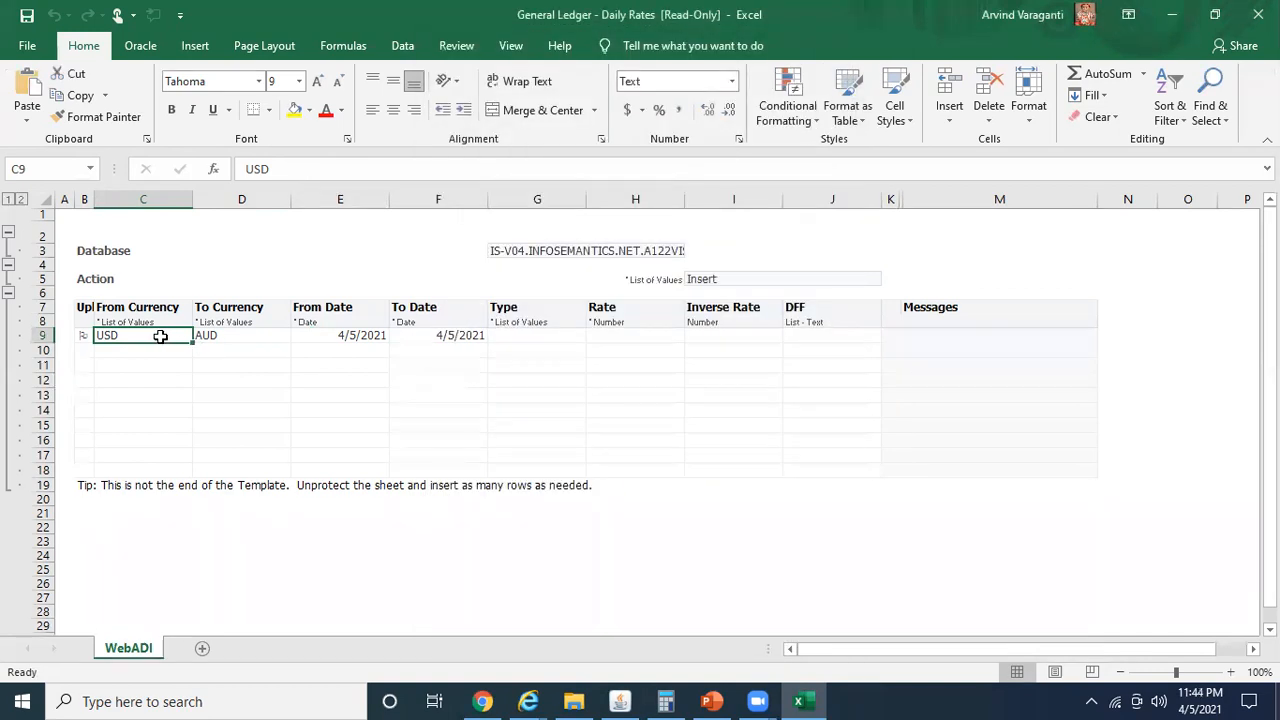
Search the conversion types for %Corporate and set the USD to AUD row's Type to Corporate.
double_click(512, 336)
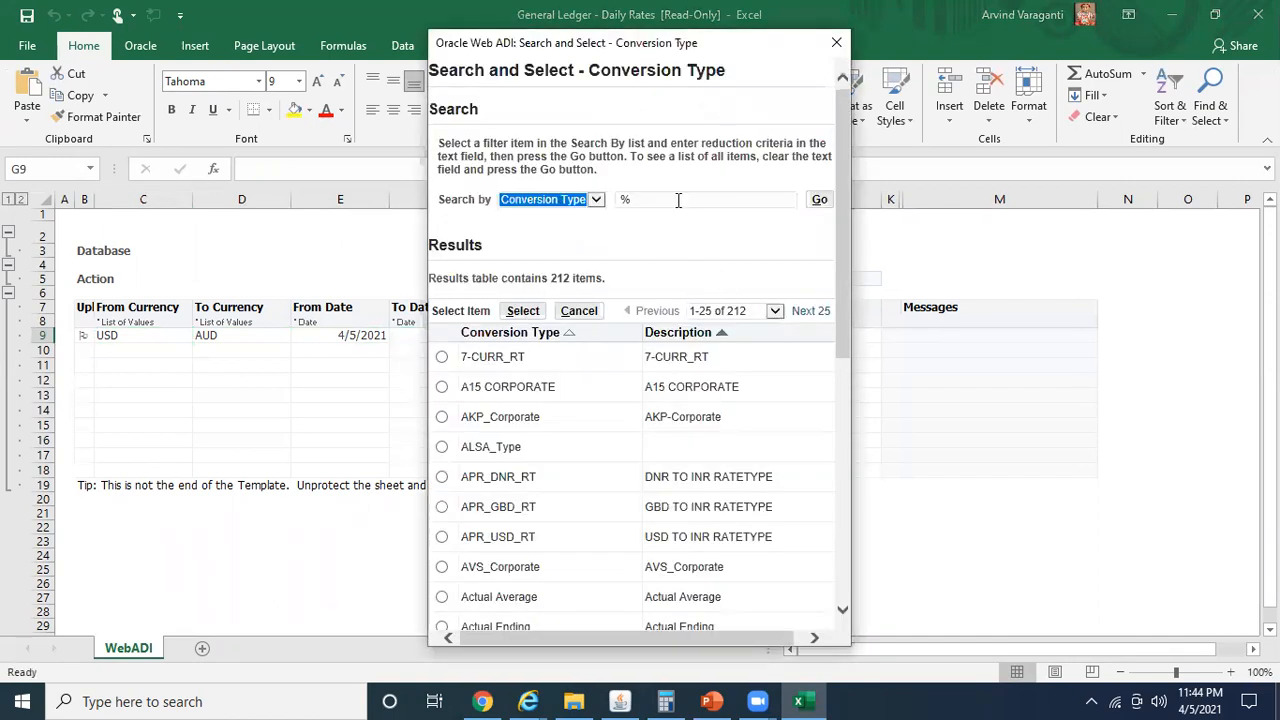
click(672, 199)
text(Corporate)
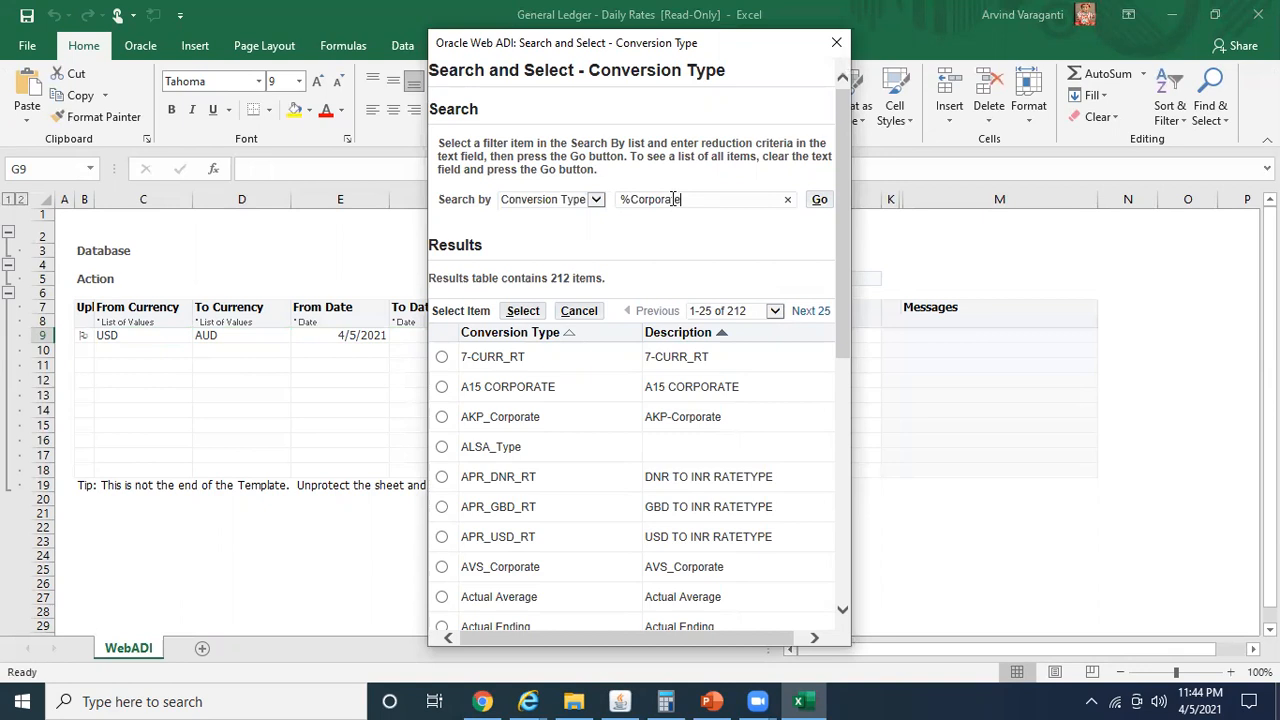
click(819, 199)
drag(843, 357, 845, 412)
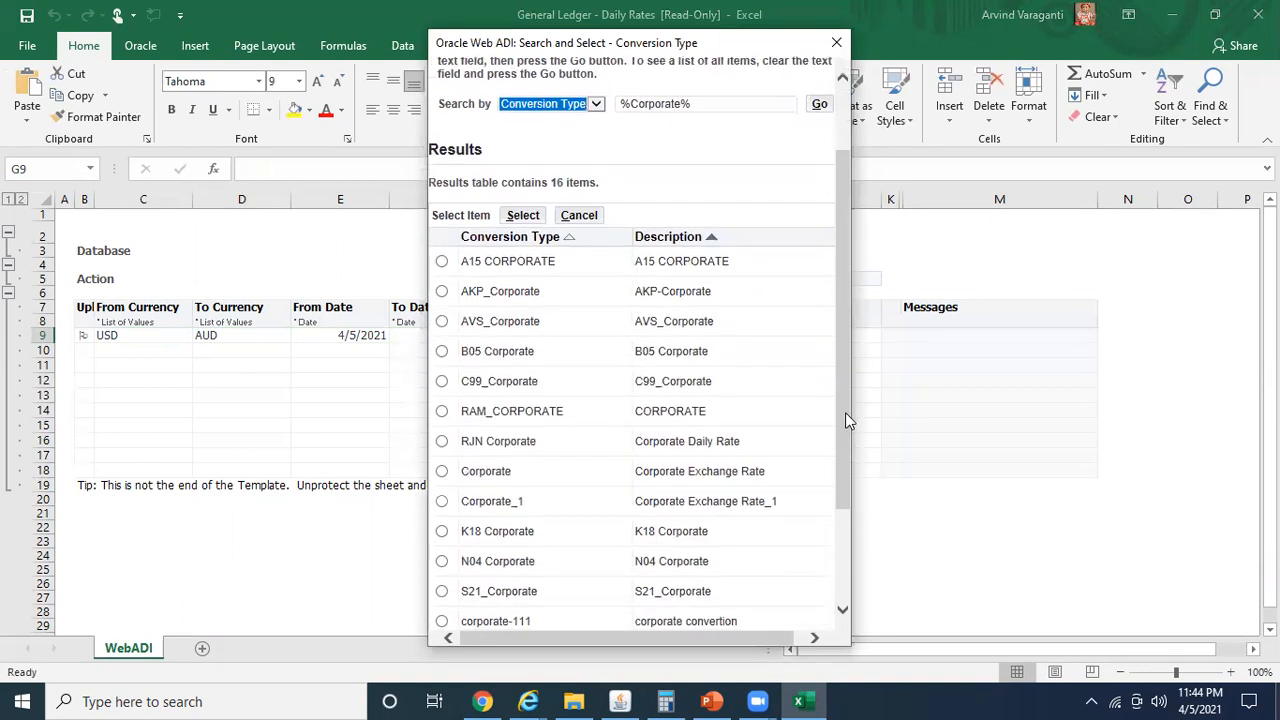
click(444, 474)
click(522, 215)
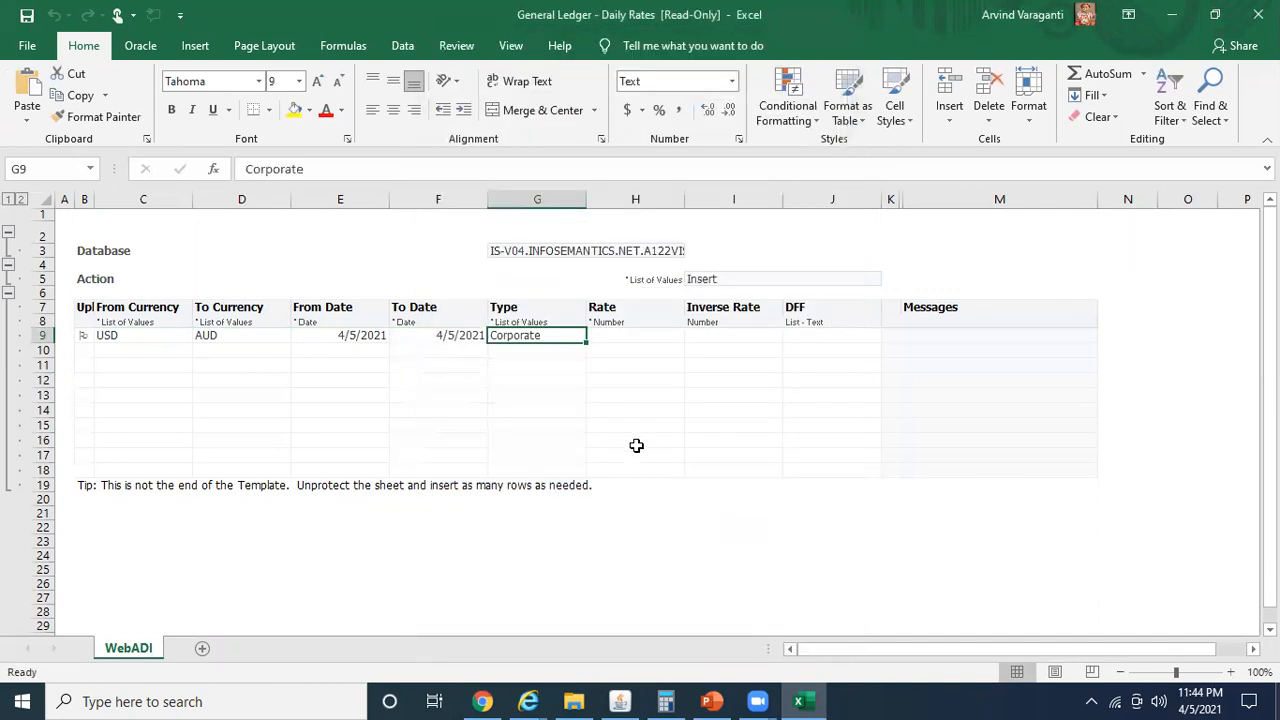
Switch to Chrome and look up the USD to AUD exchange rate on Google for the row's Rate.
click(612, 337)
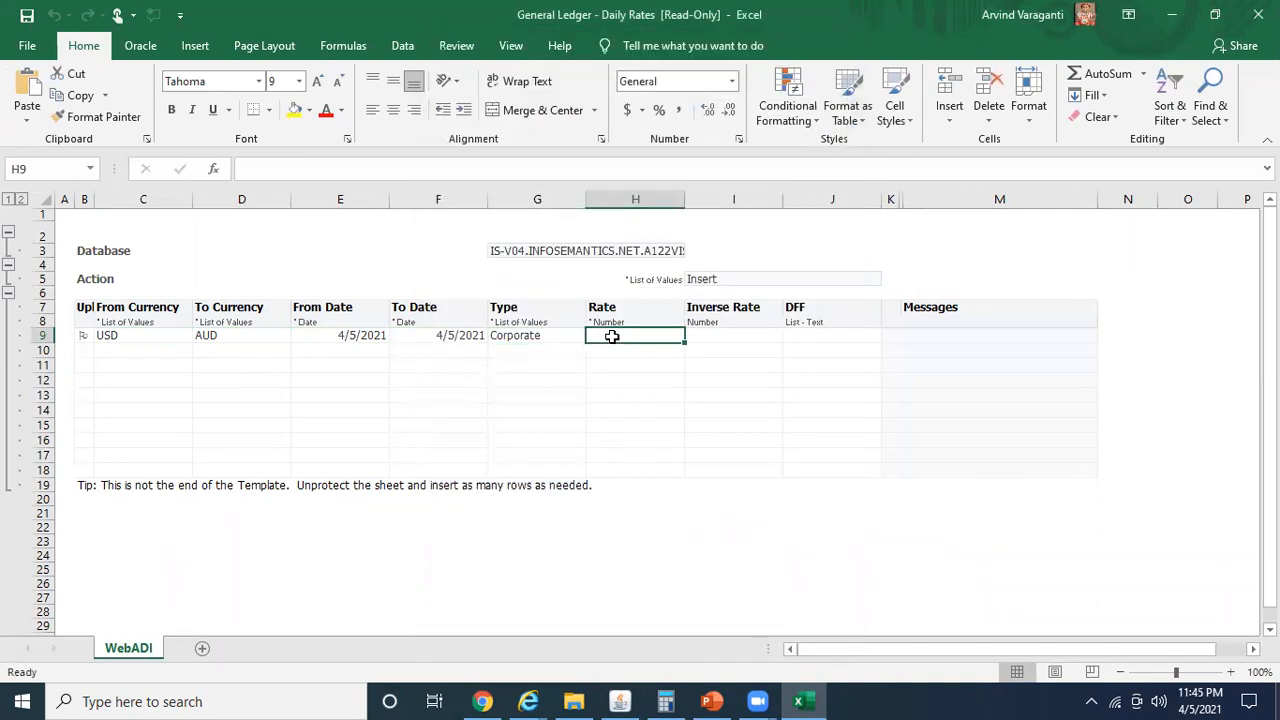
mouse_move(482, 701)
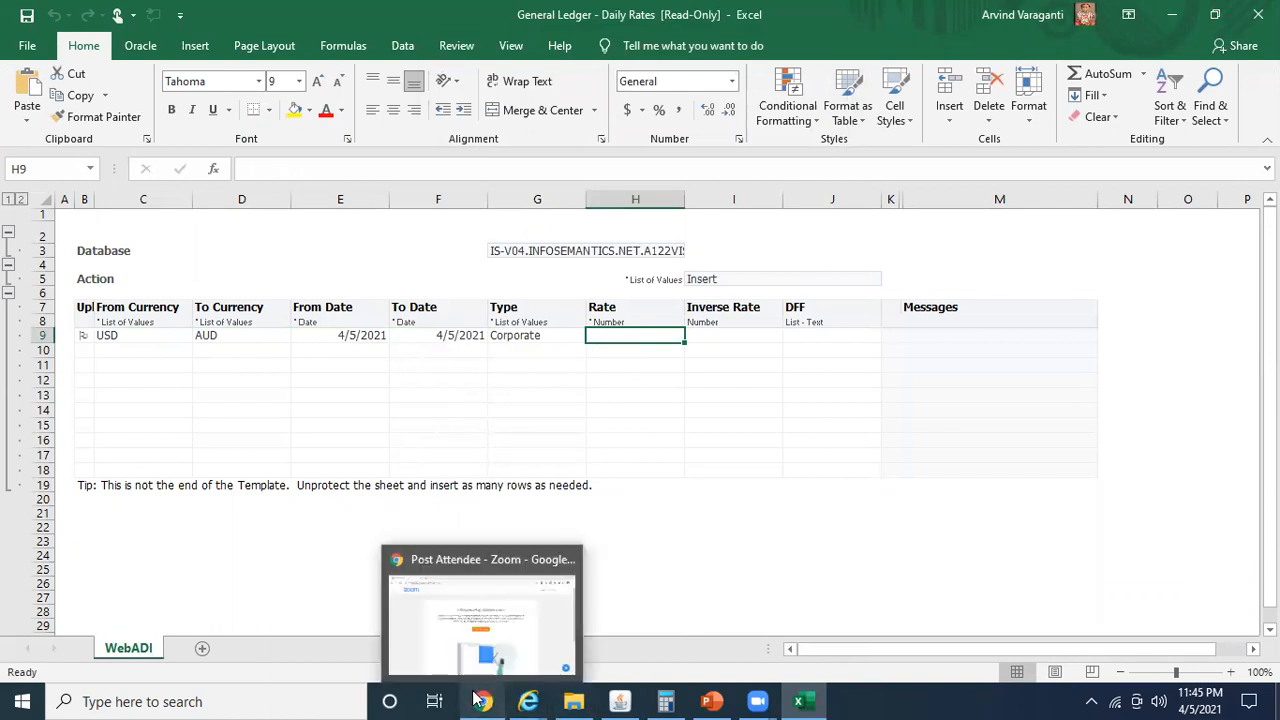
click(508, 553)
click(380, 46)
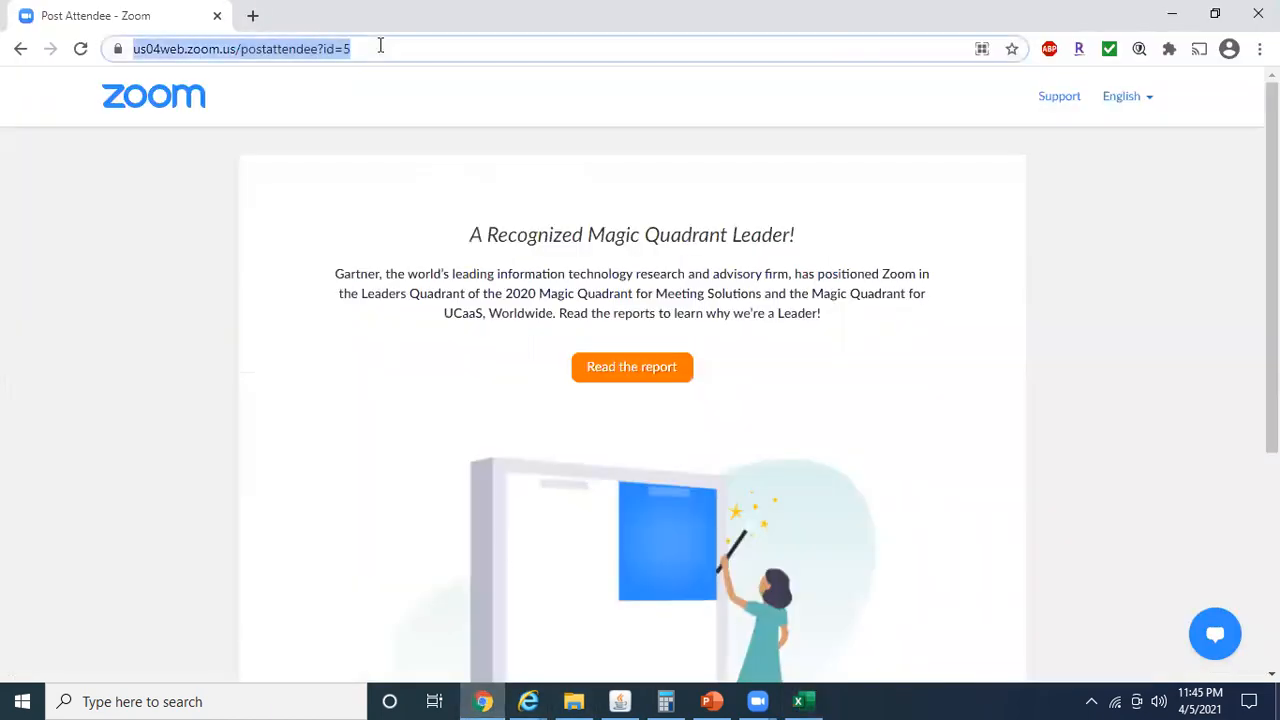
text(goo)
key(Return)
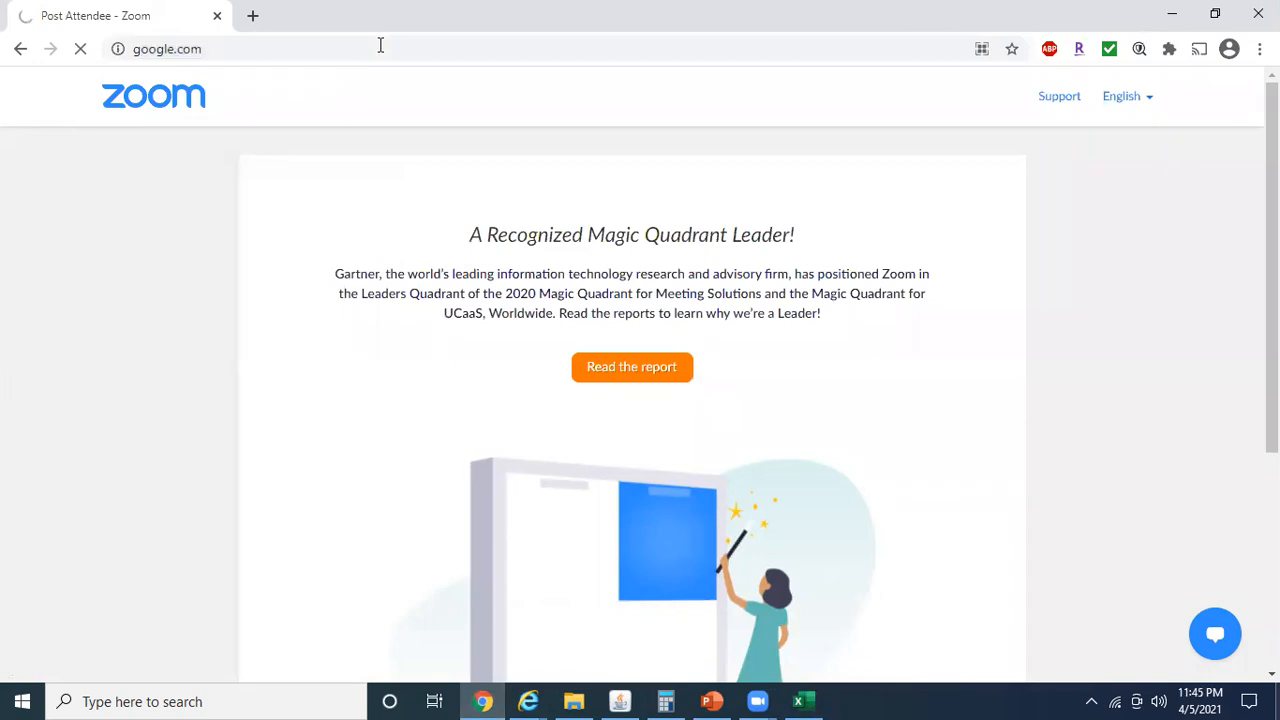
text(US)
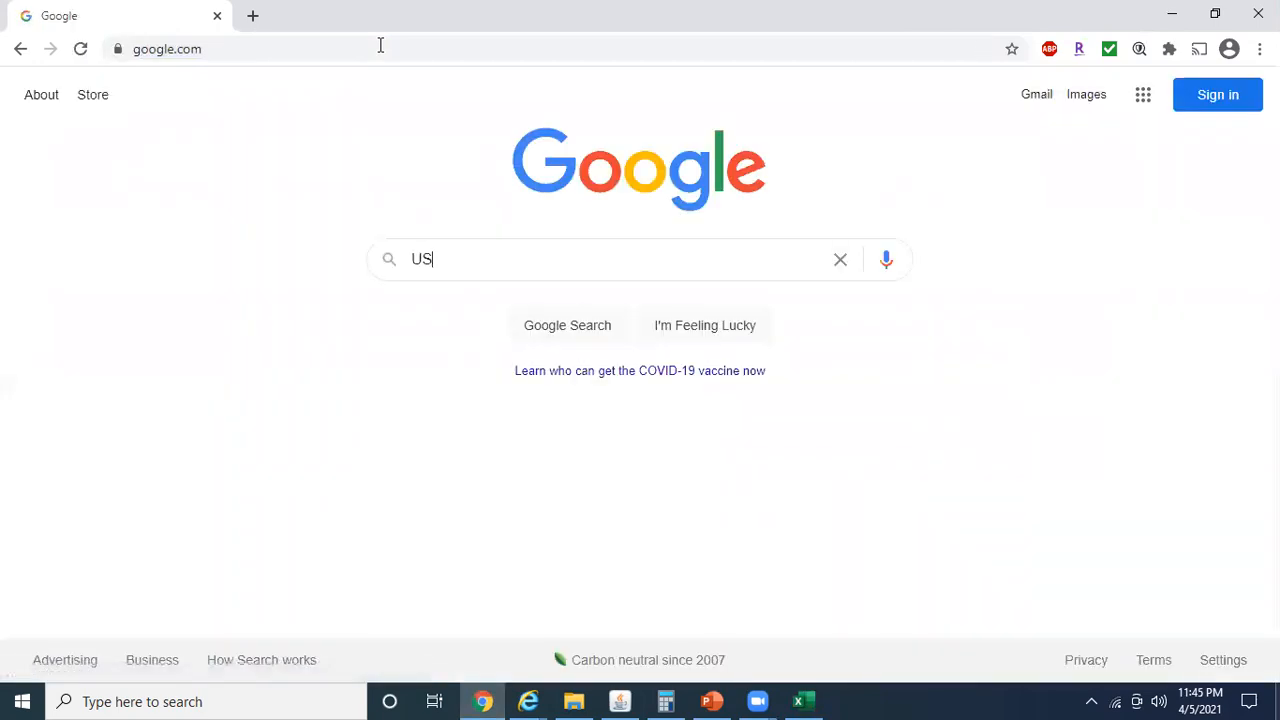
text(D to AUD)
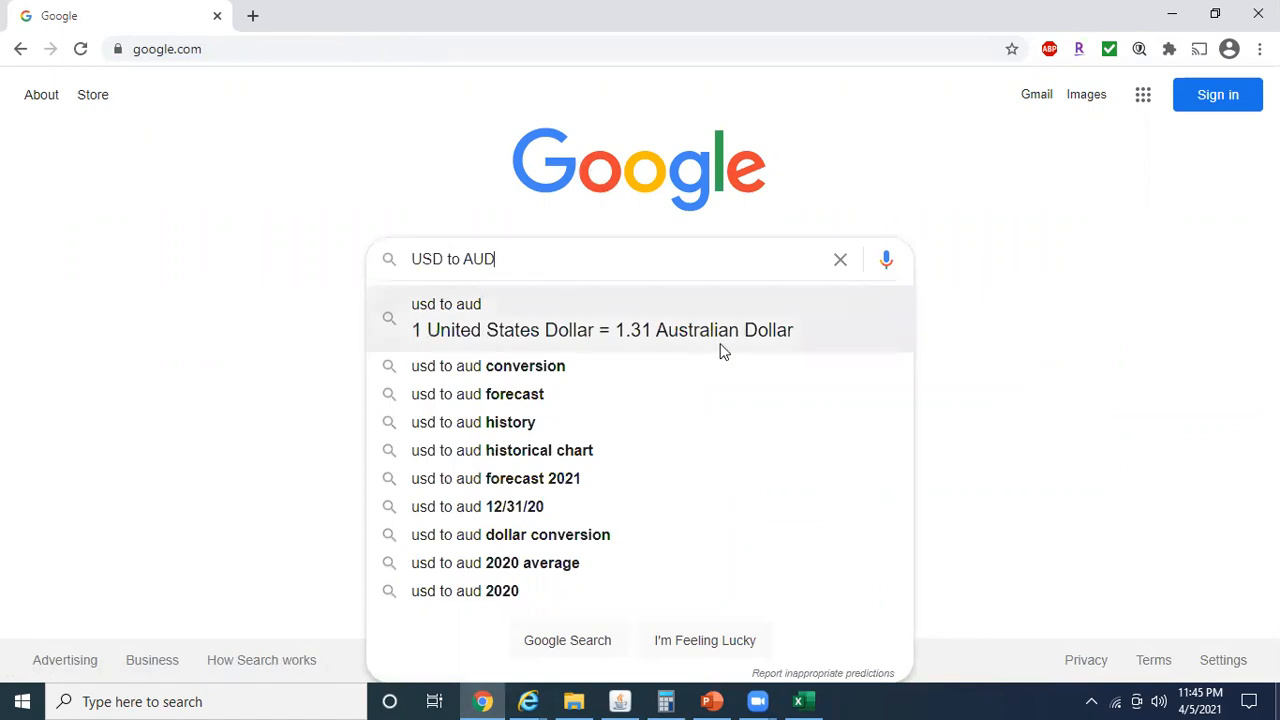
Return to the Excel sheet and set the USD to AUD row's Rate to 1.31, leaving the Inverse Rate empty.
key(alt+Tab)
text(1.31)
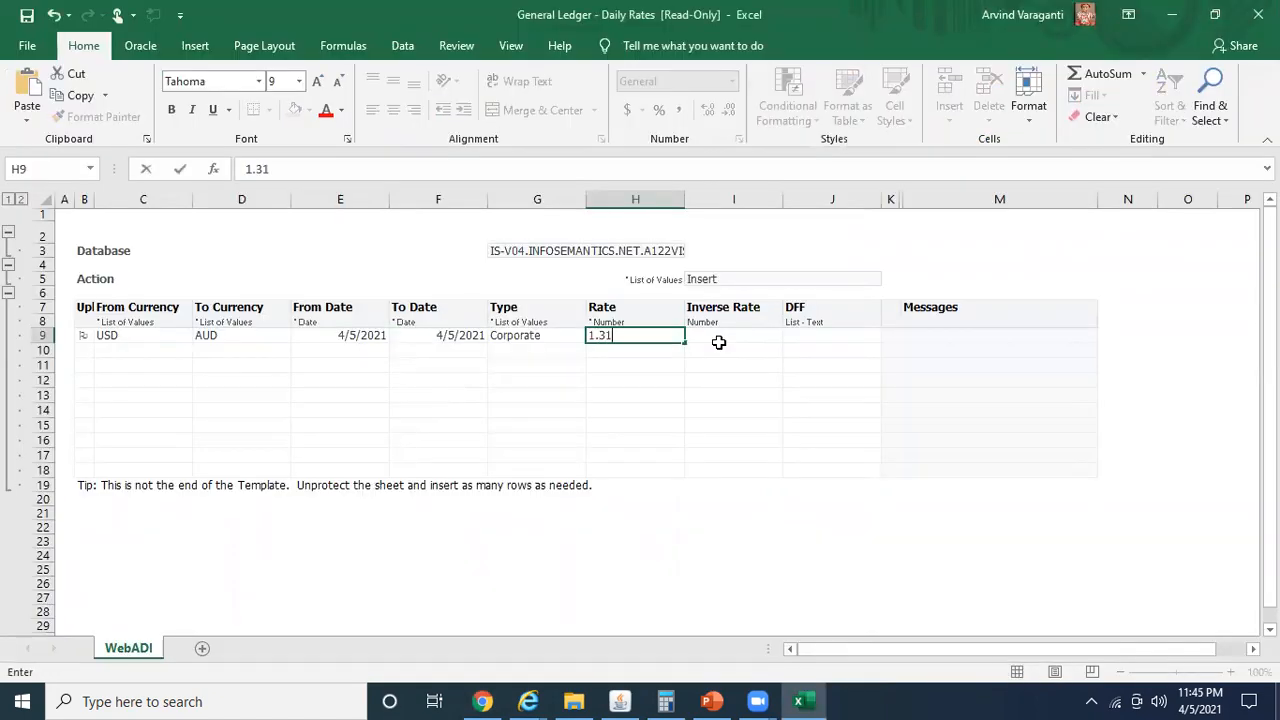
click(718, 342)
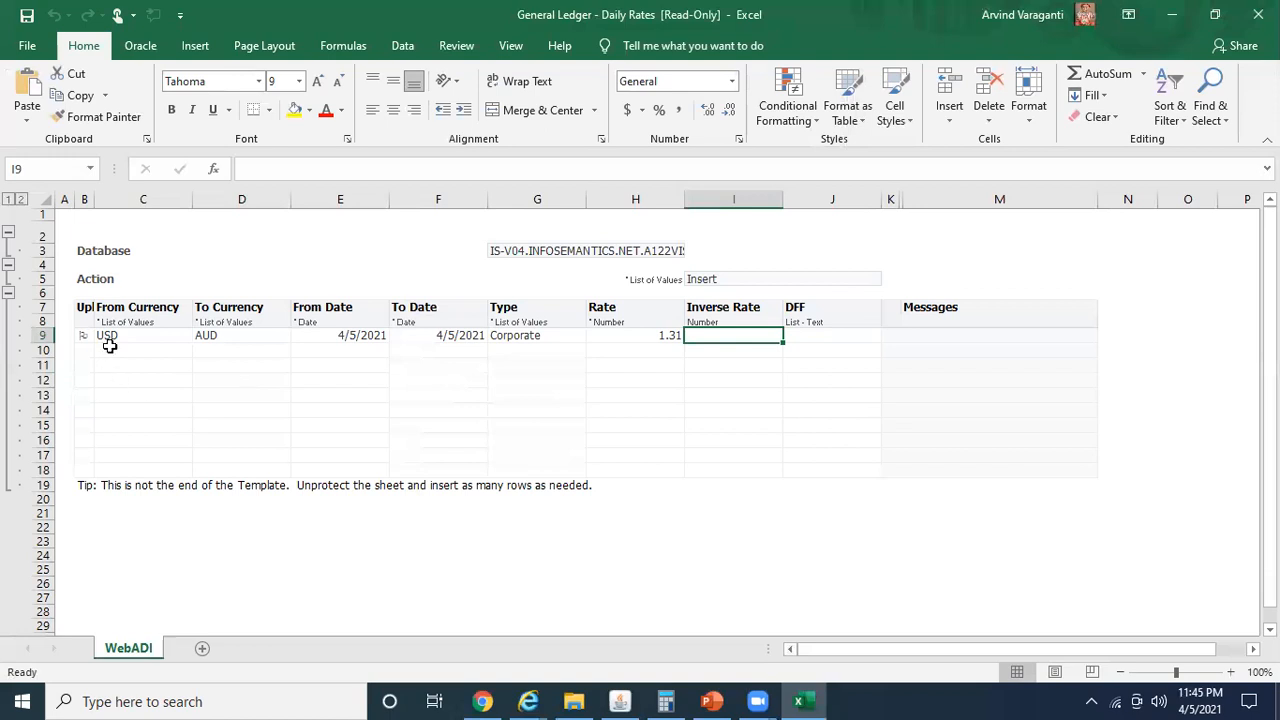
Copy the first row's currencies, dates and type into row 10 below it.
drag(109, 338, 544, 338)
key(ctrl+c)
key(Down)
key(ctrl+v)
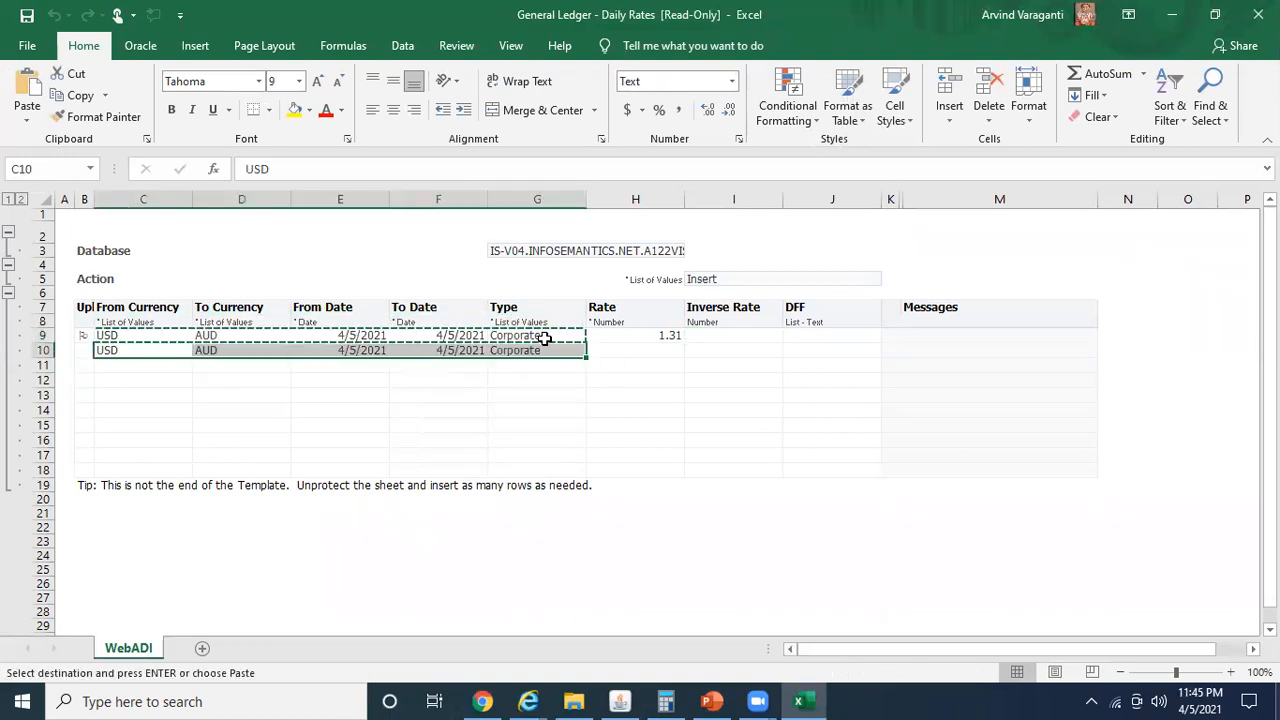
key(Escape)
Change row 10's To Currency to SGD and move on to the row's Rate cell.
key(Right)
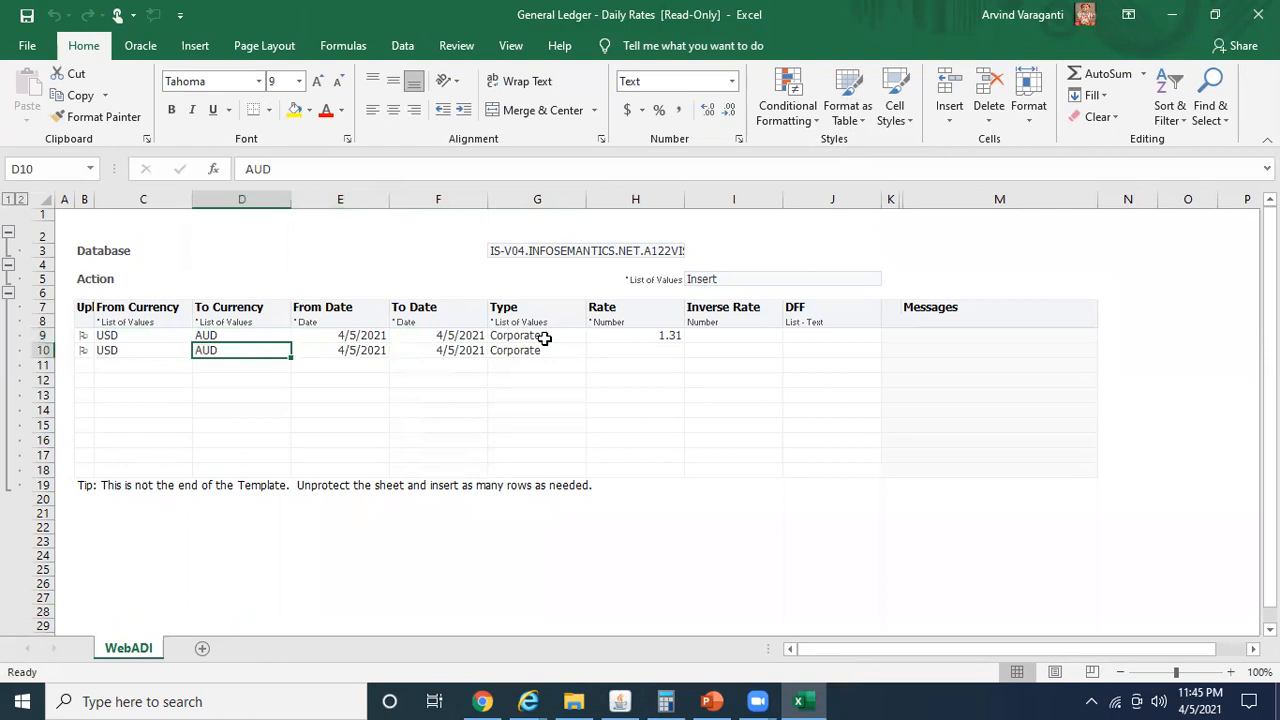
text(SGD)
key(Right)
key(Right)
key(Right)
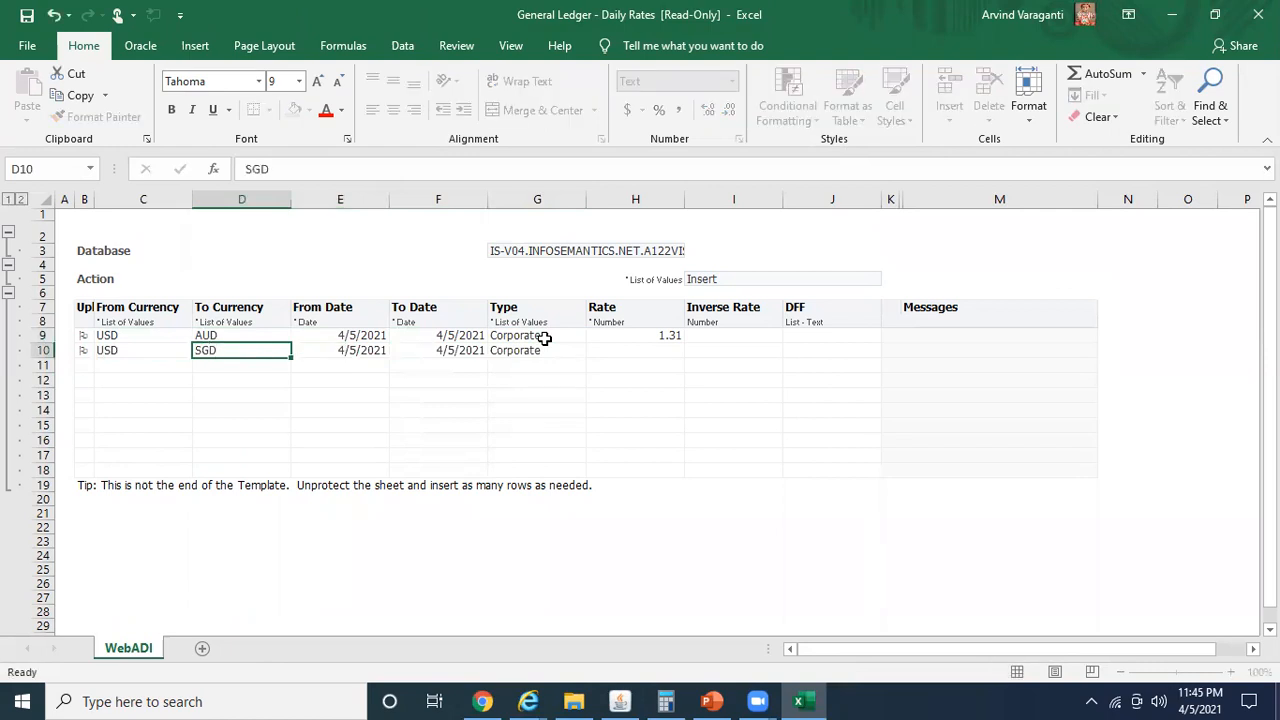
key(Right)
Look up USD to SGD on Google in Chrome and return to the Excel rates sheet.
key(alt+Tab)
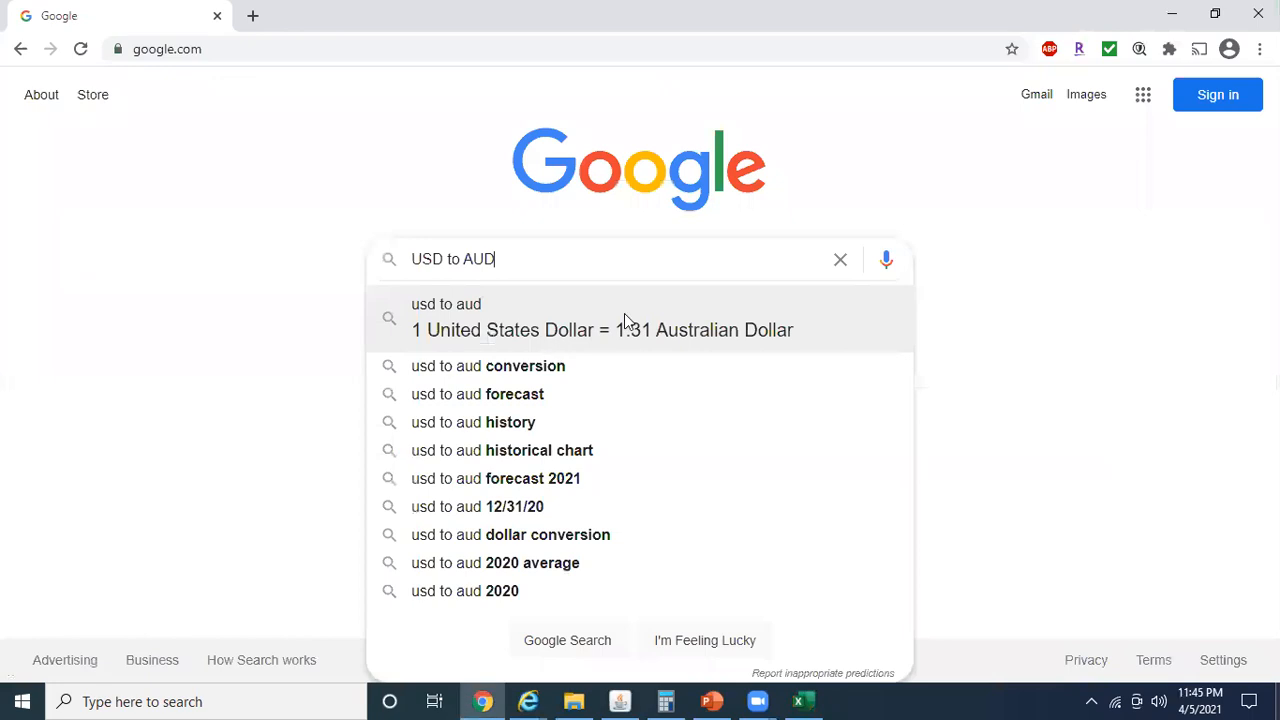
key(BackSpace)
key(BackSpace)
key(BackSpace)
text(SGD)
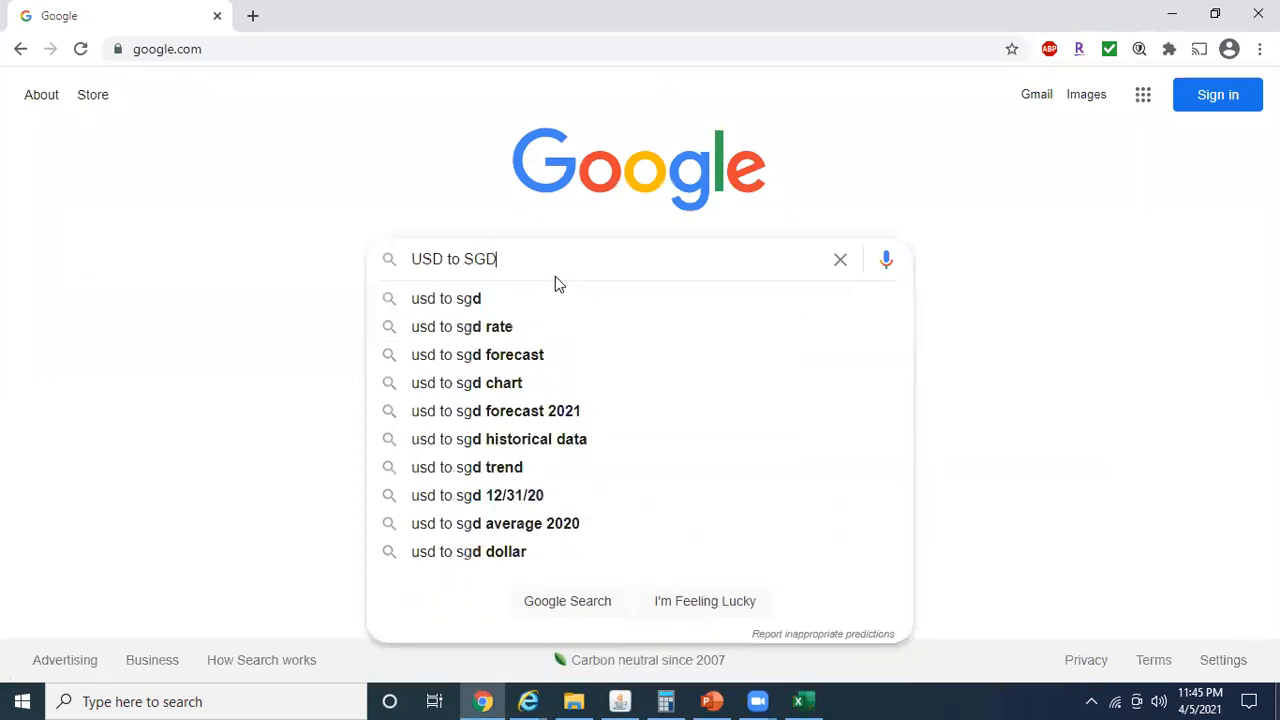
key(alt+Tab)
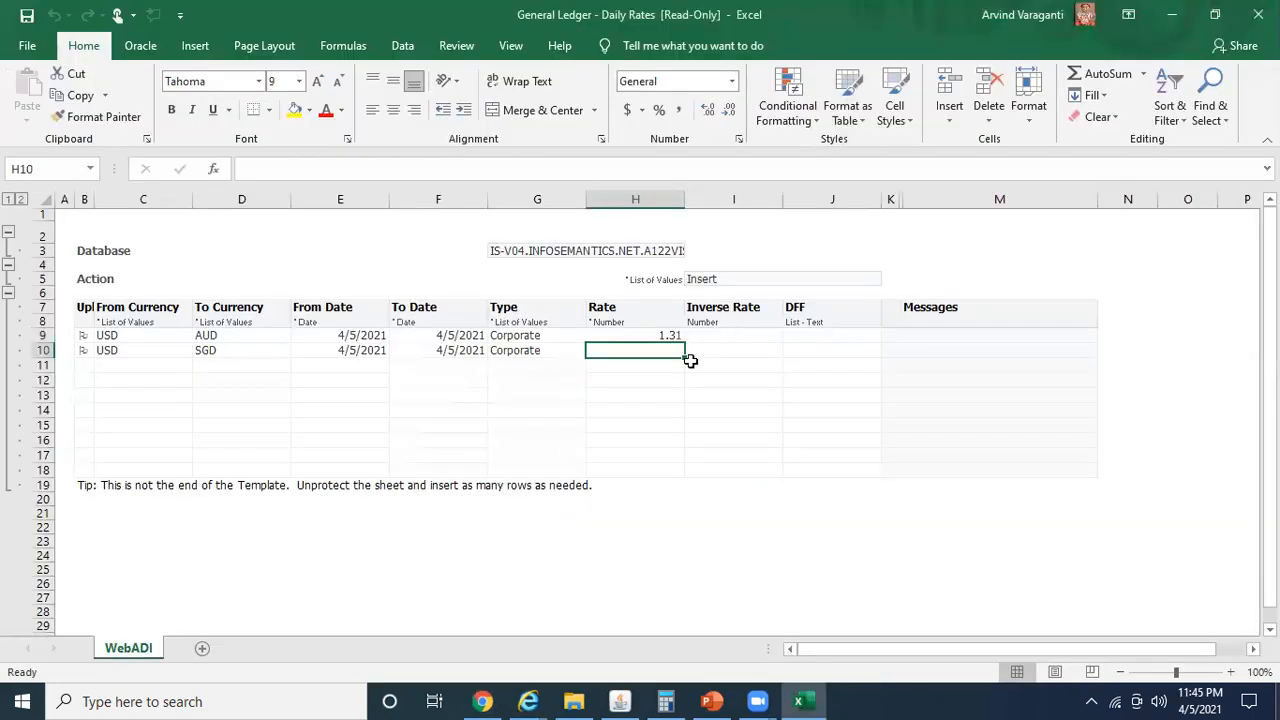
Set the USD to SGD row's Rate to 1.34.
text(1.354)
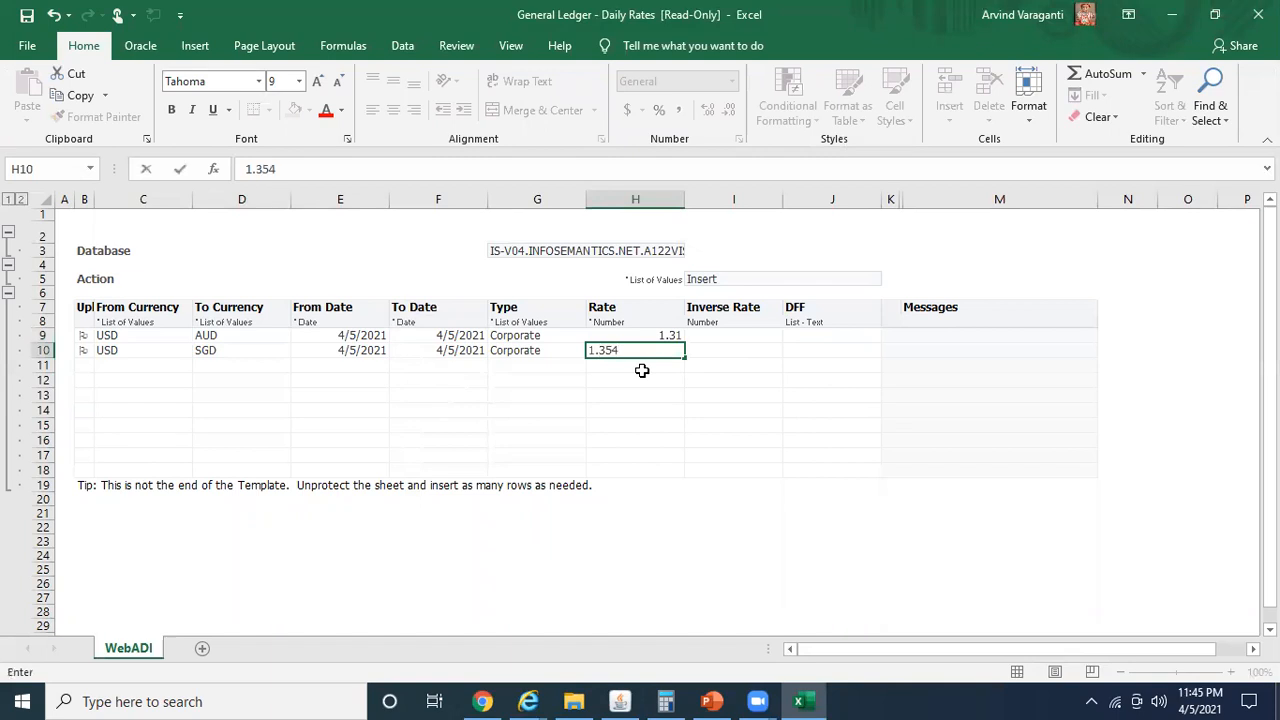
key(BackSpace)
text(4)
key(Return)
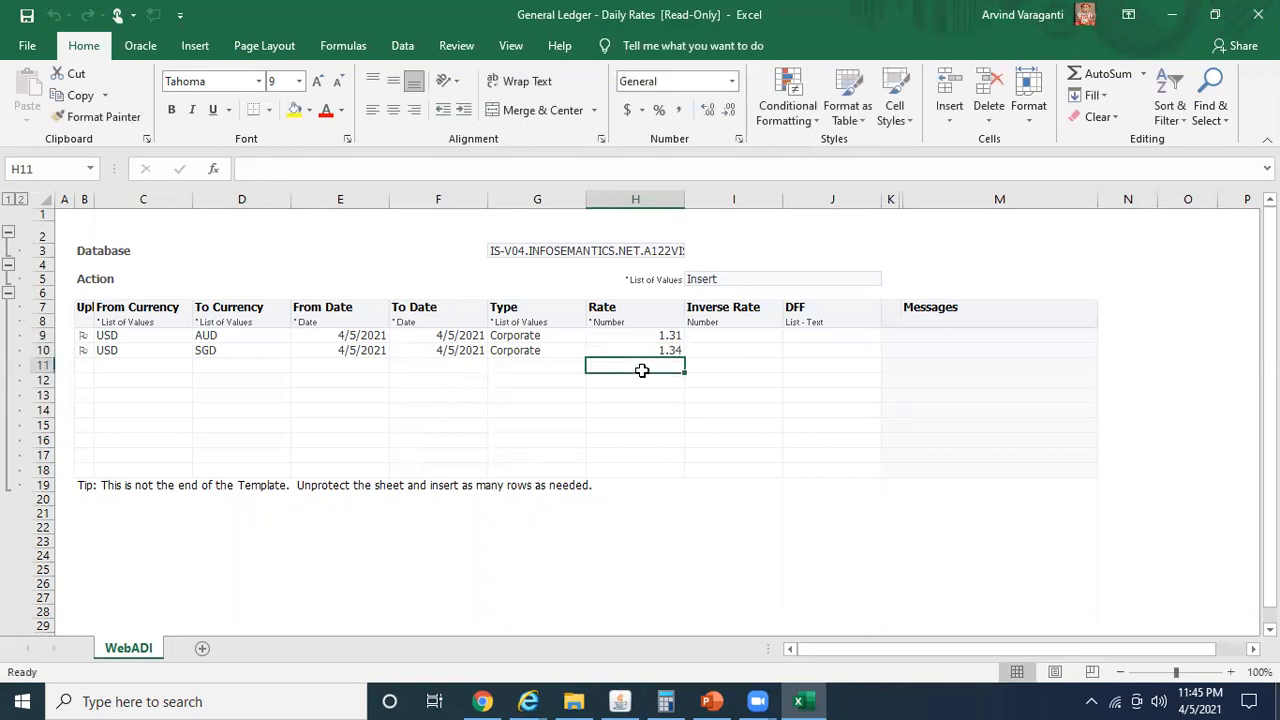
click(630, 349)
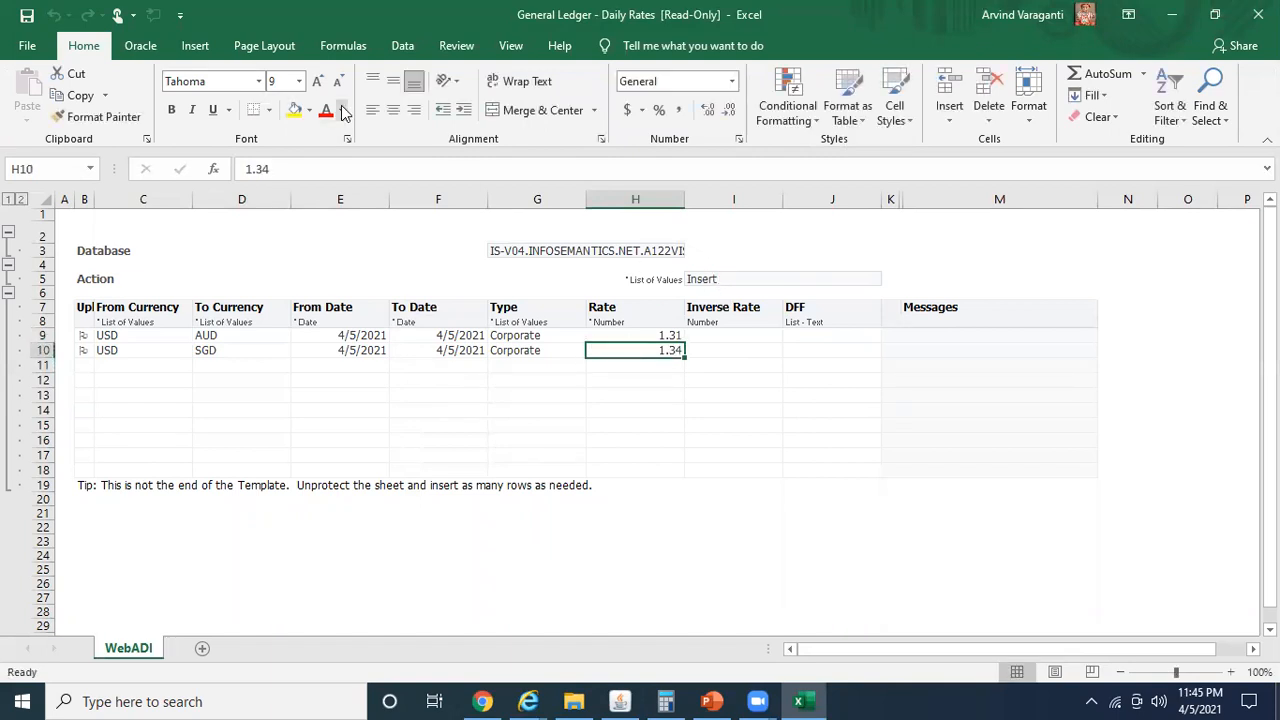
Review the Flagged Rows choice in the sheet's upload parameters and close them without uploading.
click(153, 50)
click(314, 96)
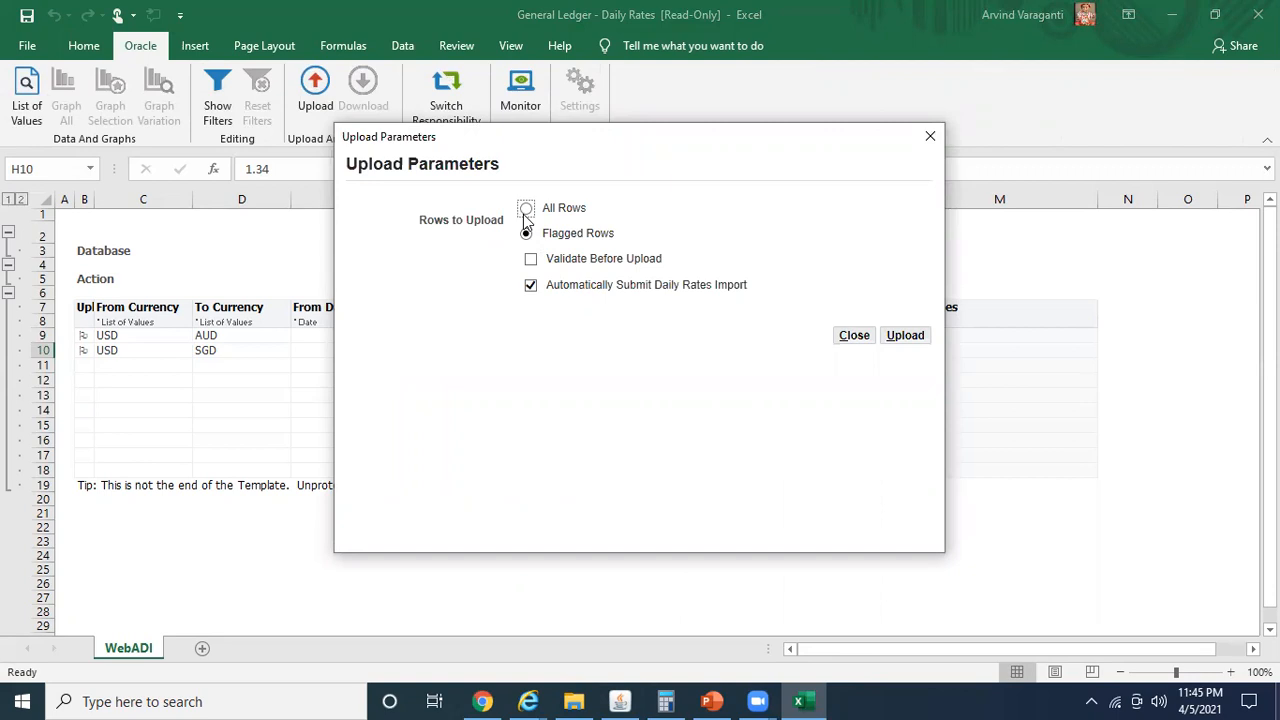
click(526, 234)
click(853, 335)
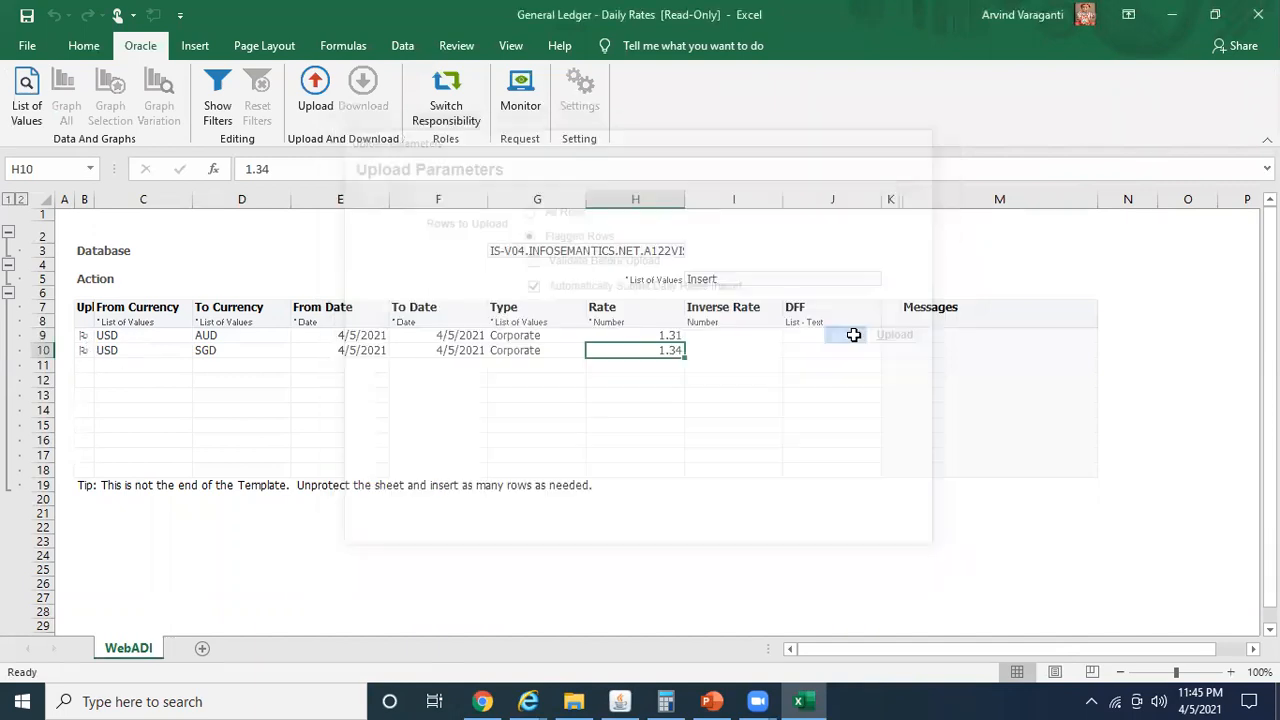
Clear the upload flag on the USD to SGD row and try the All Rows upload option, closing the parameters without uploading.
click(86, 352)
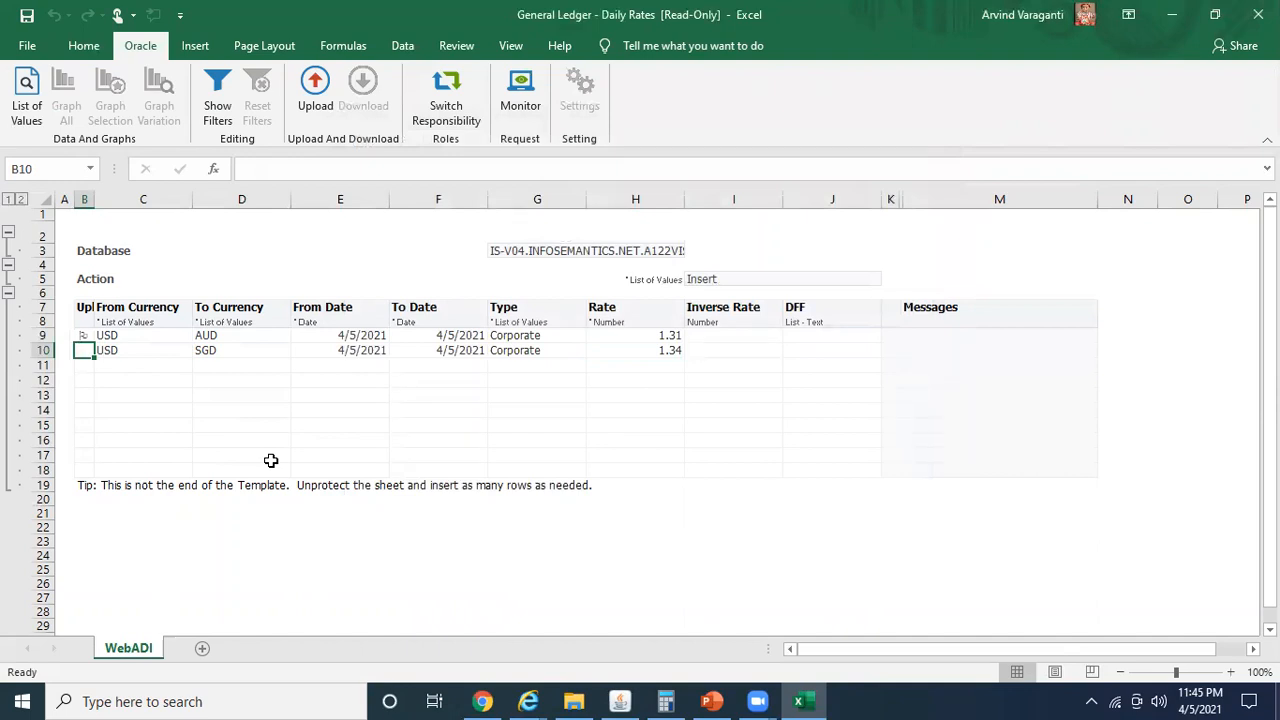
click(315, 88)
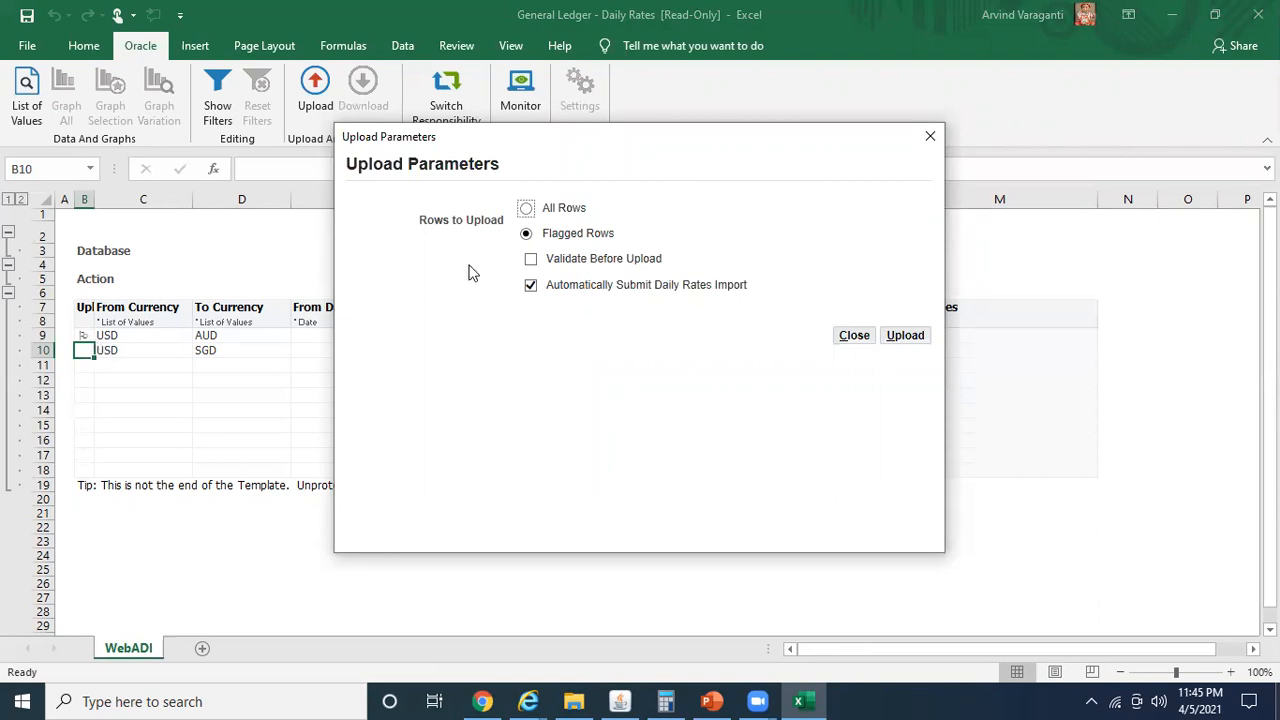
click(527, 209)
click(851, 344)
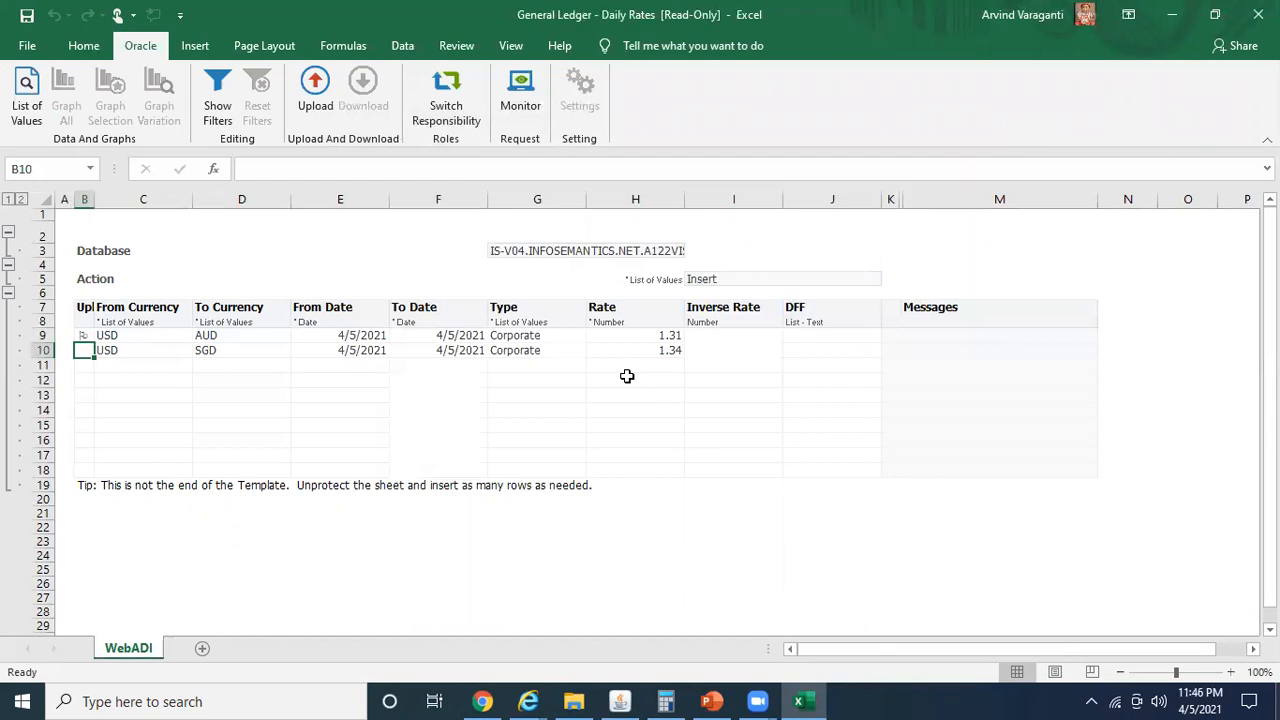
Change the From Currency of the AUD row to the invalid value USD1.
click(163, 334)
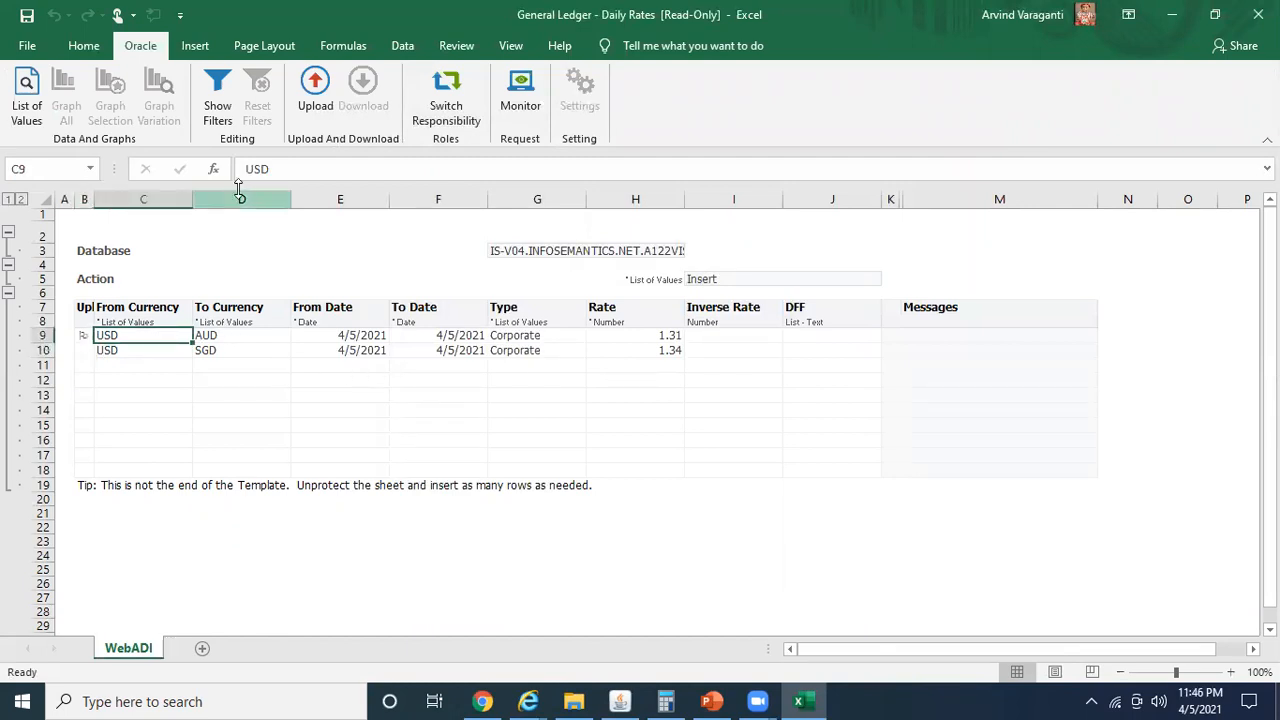
click(286, 170)
text(1)
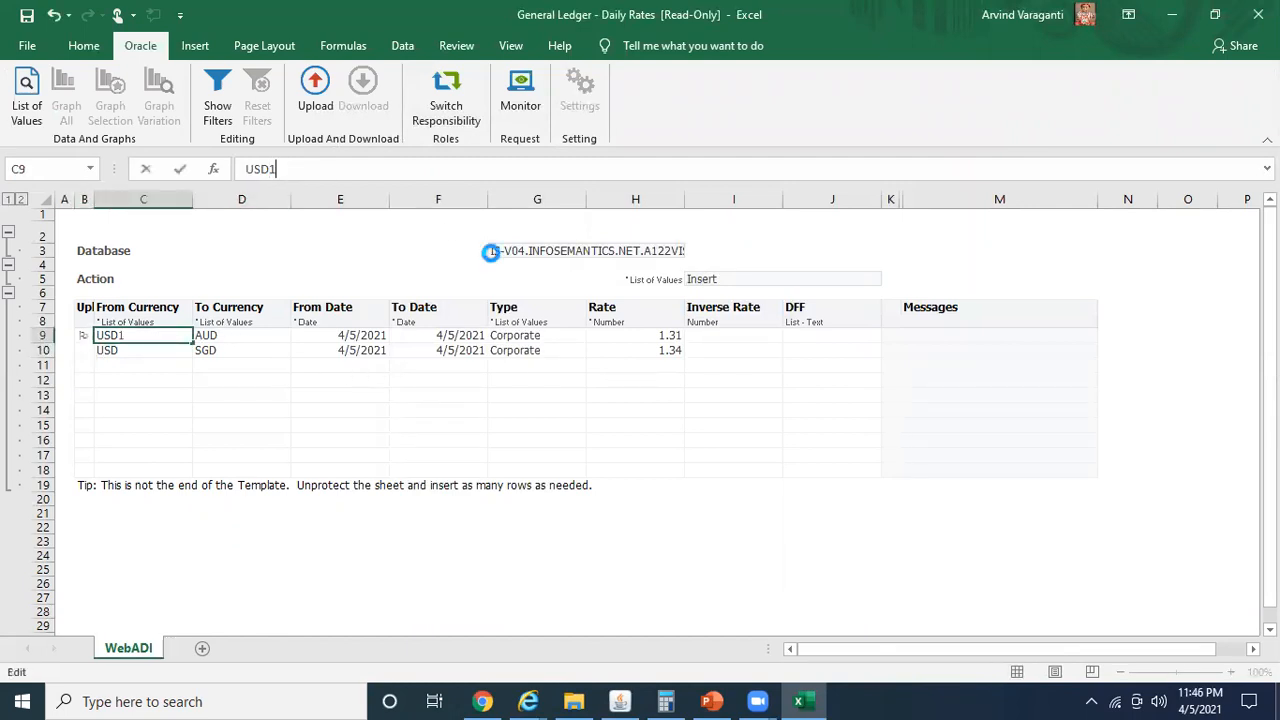
key(Return)
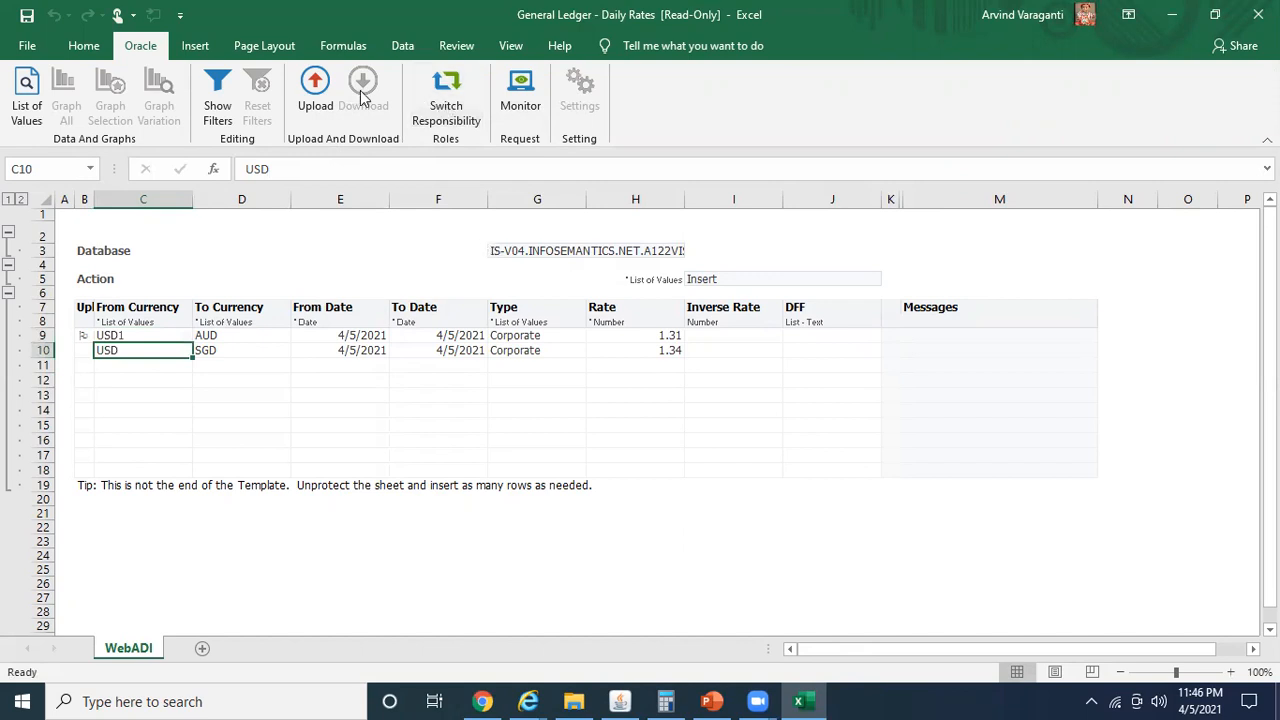
Upload the flagged rows with Validate Before Upload enabled, close the result and inspect the AUD row's Messages cell.
click(315, 90)
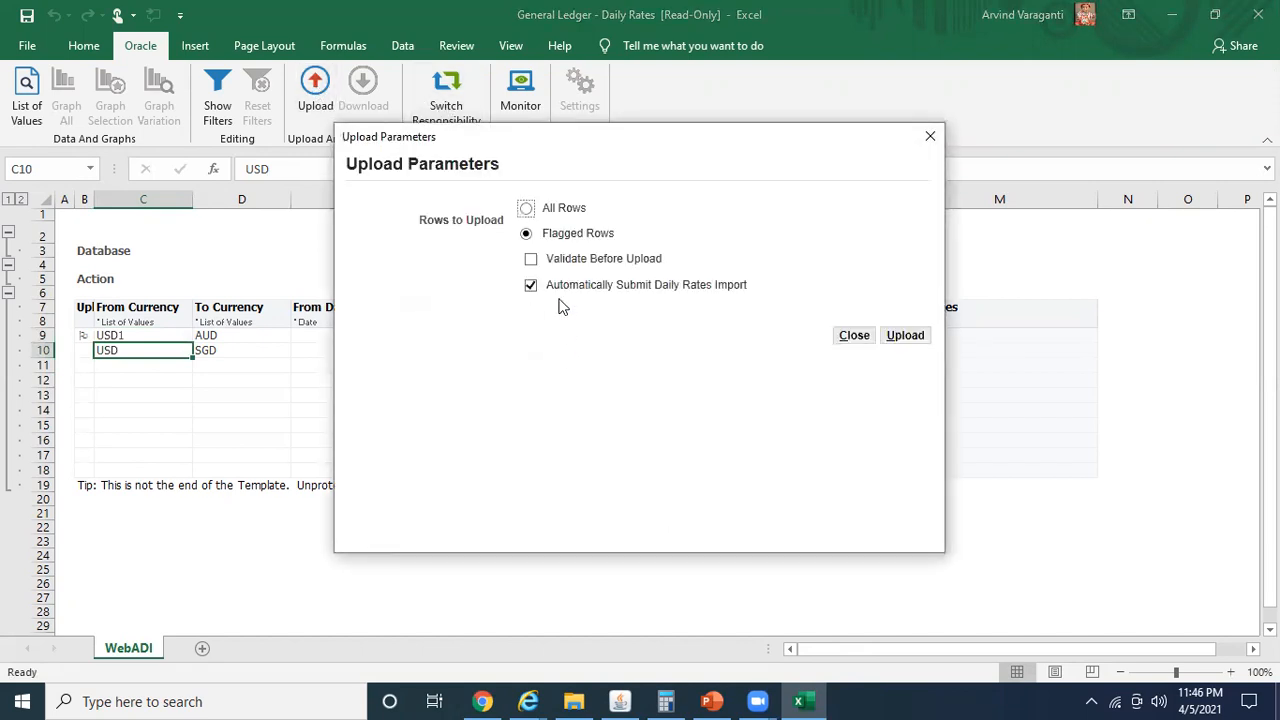
click(531, 259)
click(907, 340)
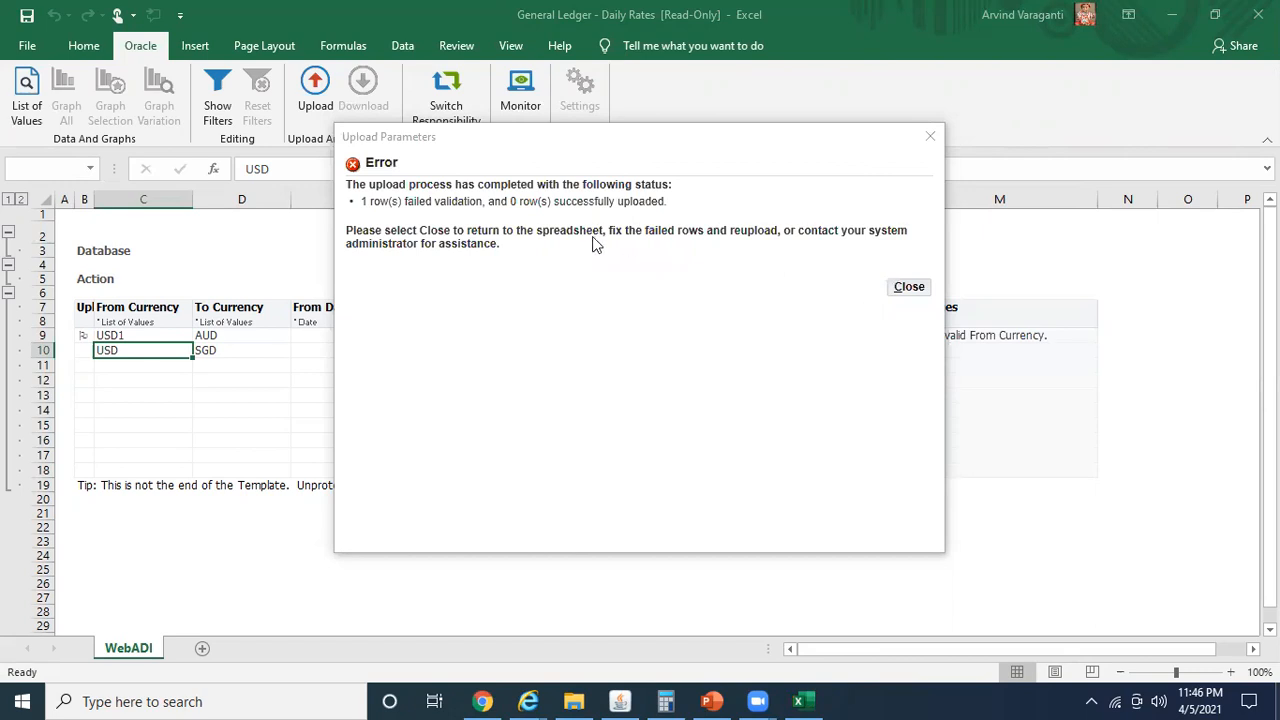
click(911, 288)
click(942, 337)
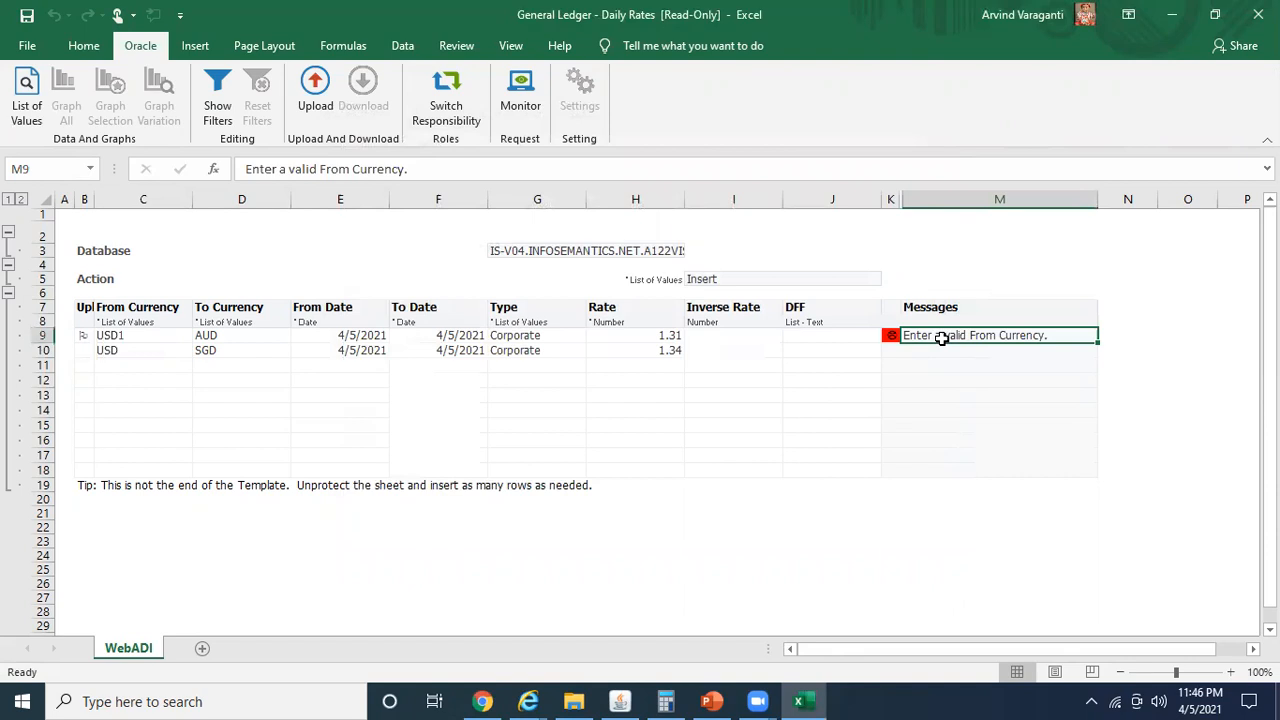
Correct the AUD row's From Currency to USD and flag the SGD row for upload.
click(127, 333)
click(286, 169)
key(BackSpace)
key(Return)
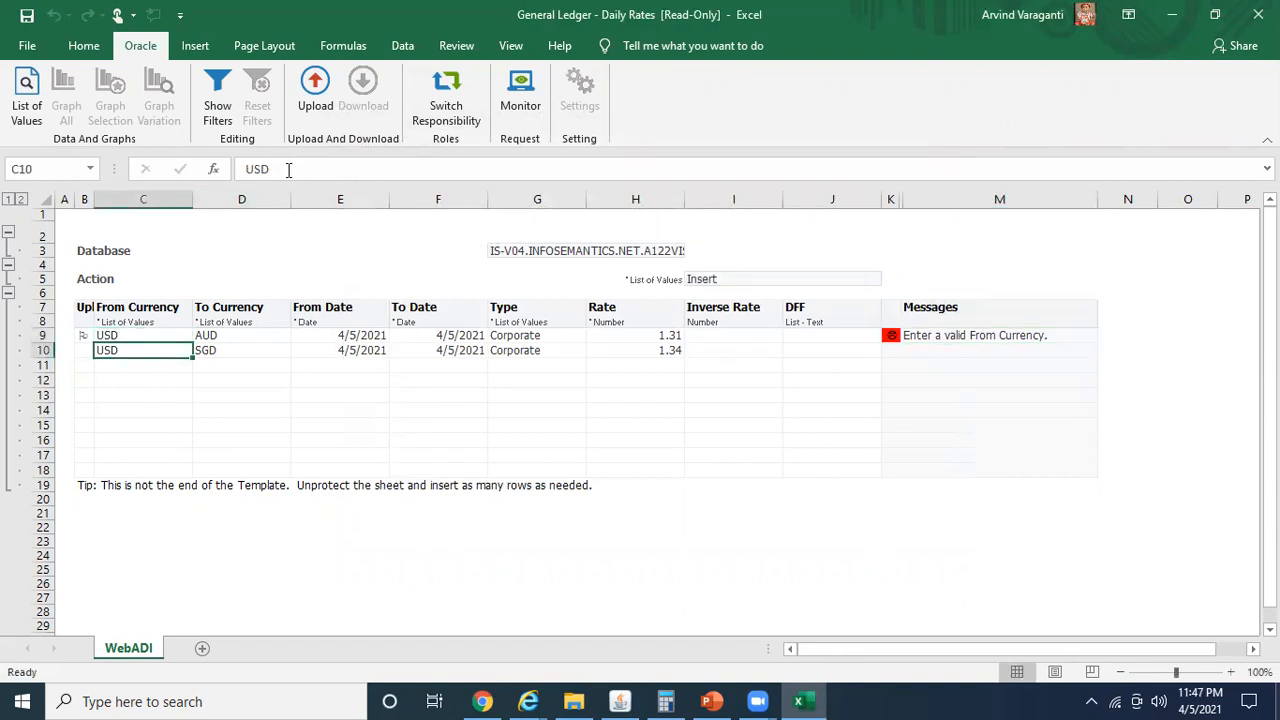
click(88, 350)
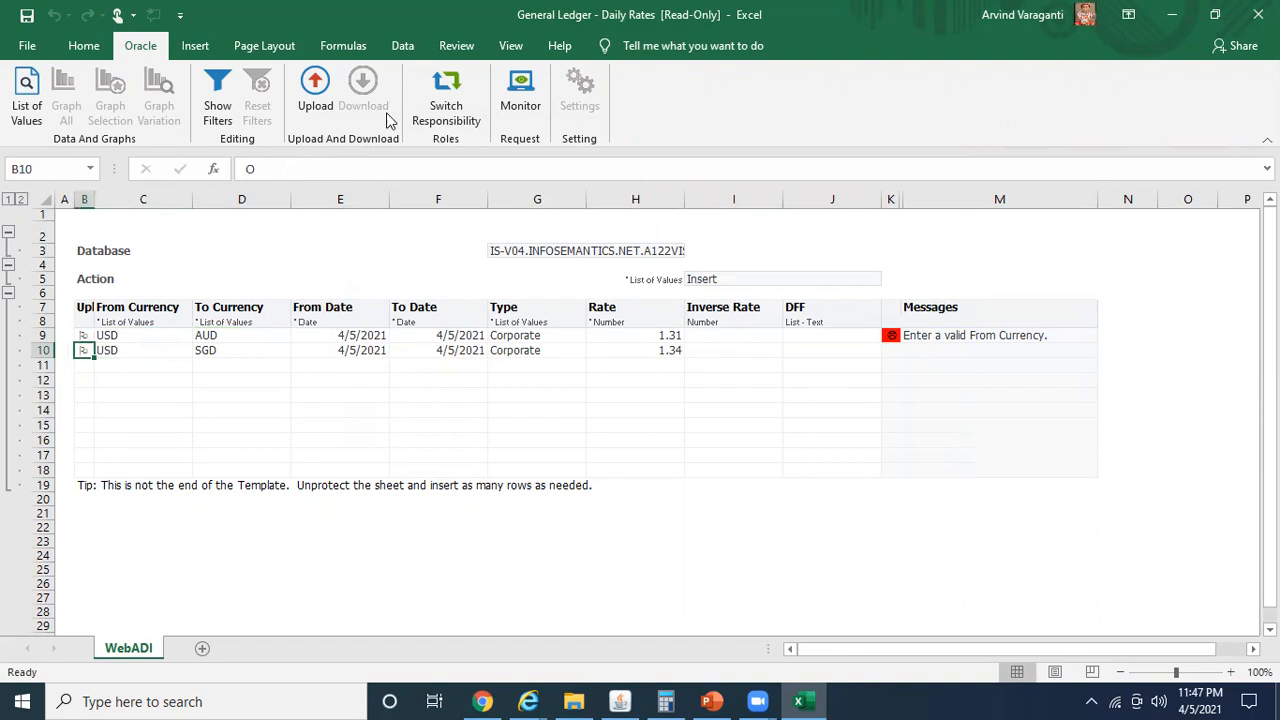
Upload the flagged rows with validation and automatic Daily Rates Import submission enabled, and return to the sheet.
click(315, 92)
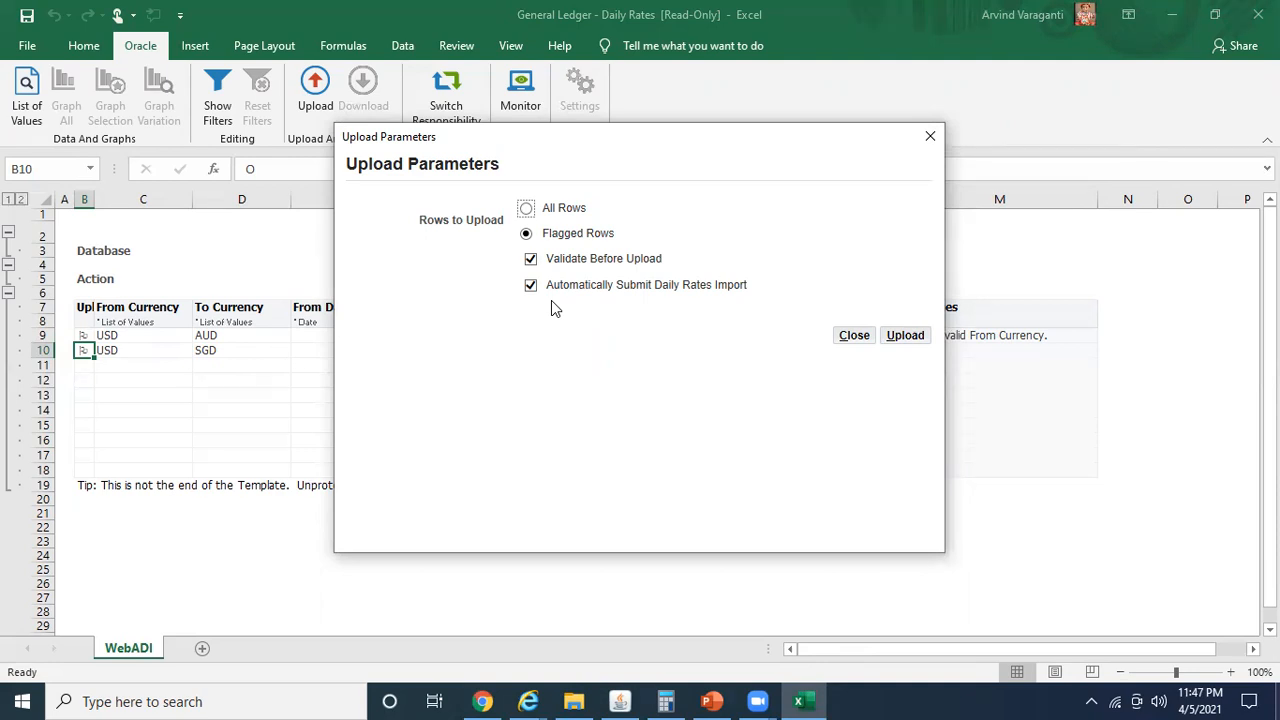
click(905, 338)
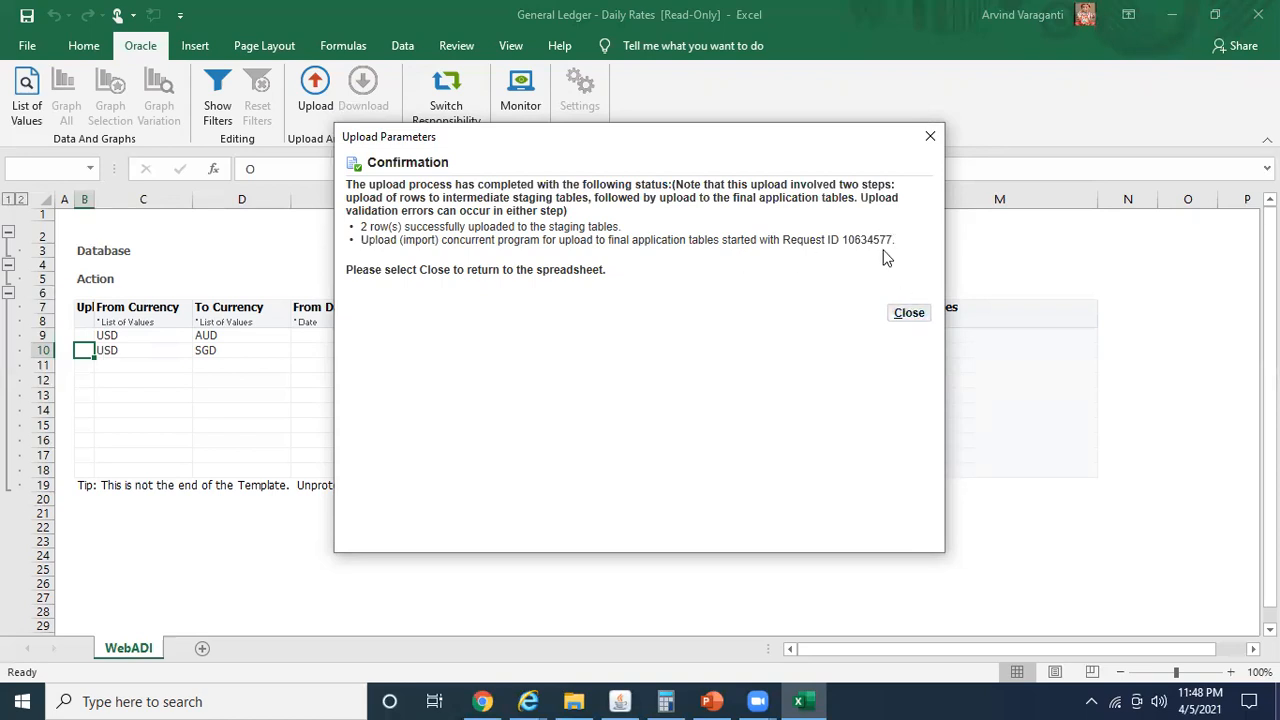
click(908, 313)
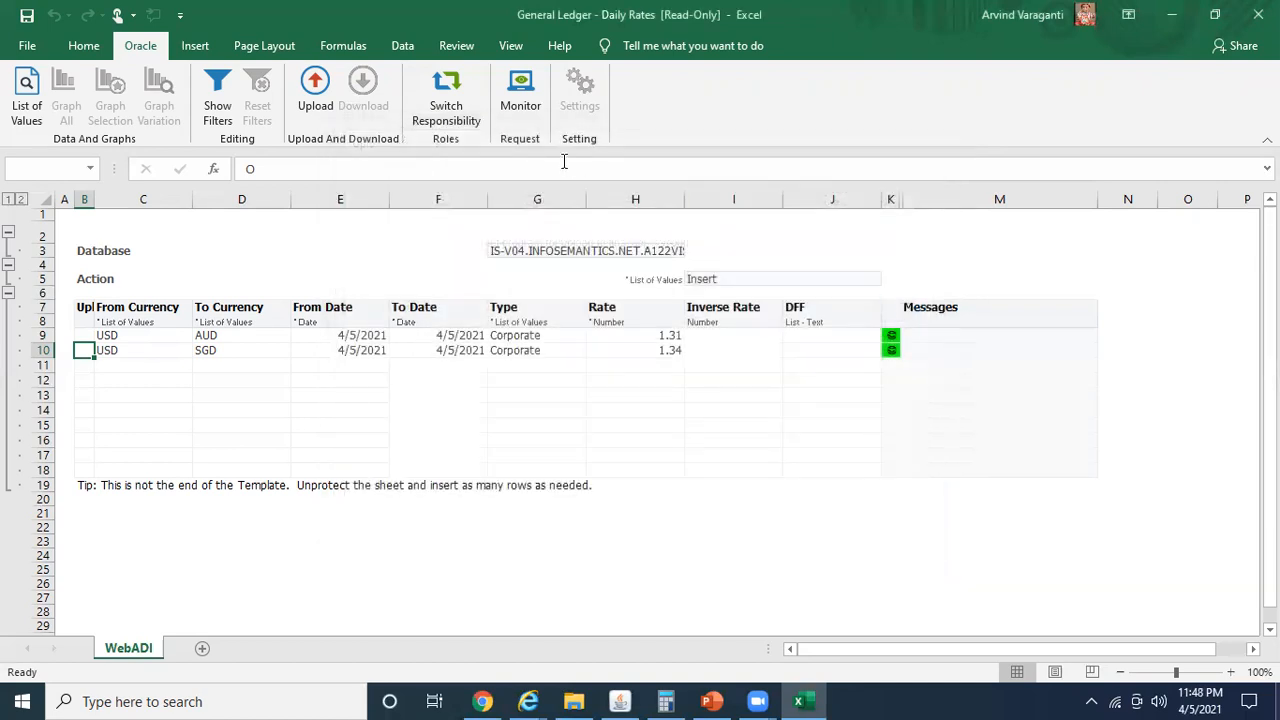
Switch to Oracle Applications, find all own concurrent requests and select the latest General Ledger spreadsheet import.
click(622, 701)
click(73, 36)
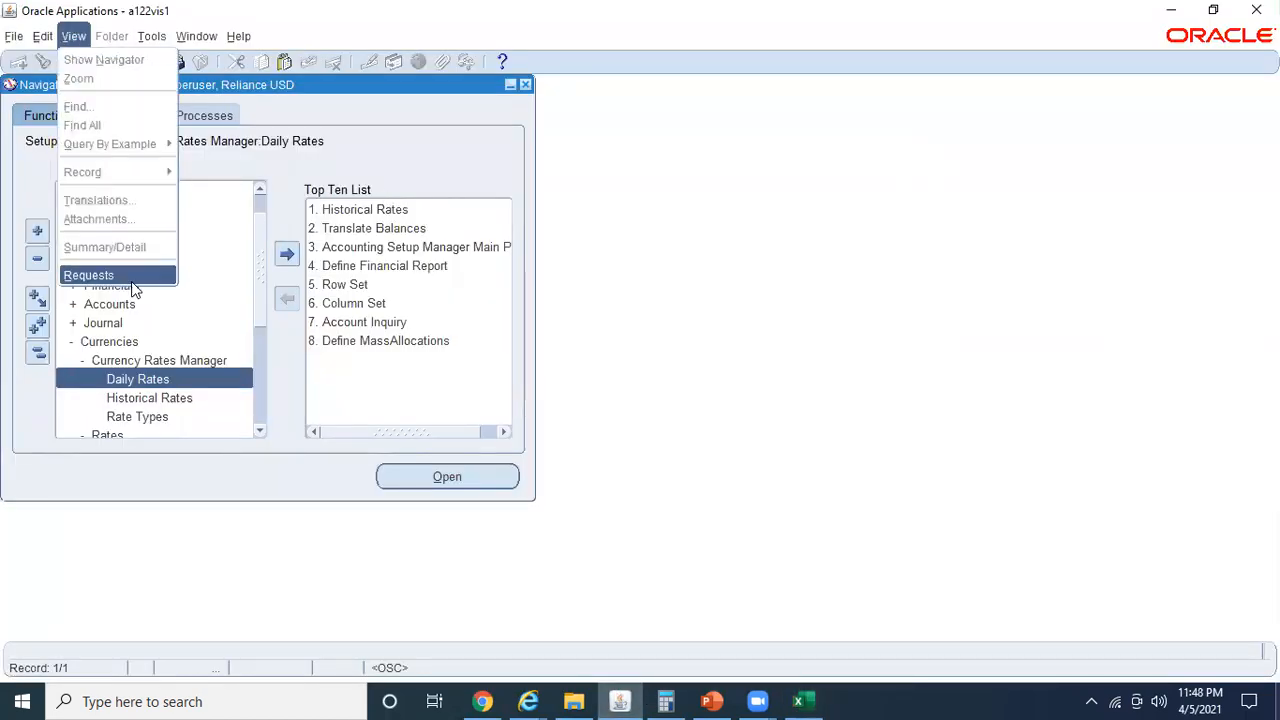
click(88, 275)
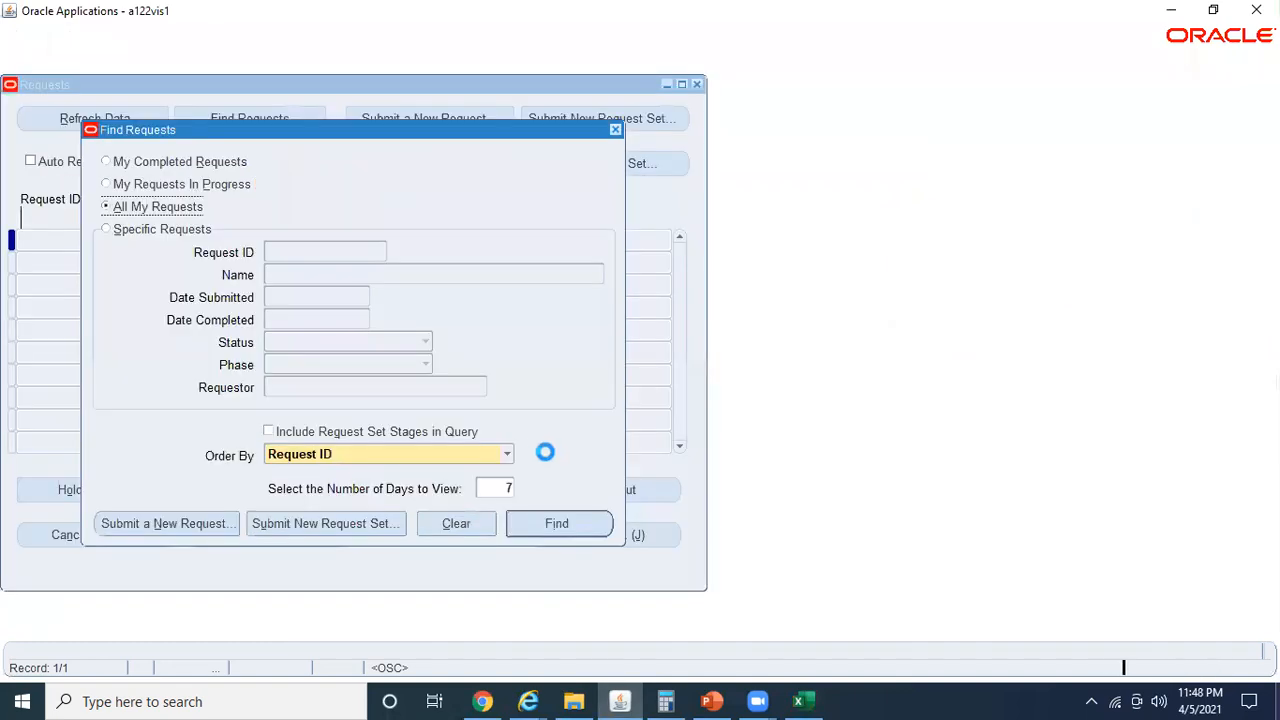
click(579, 522)
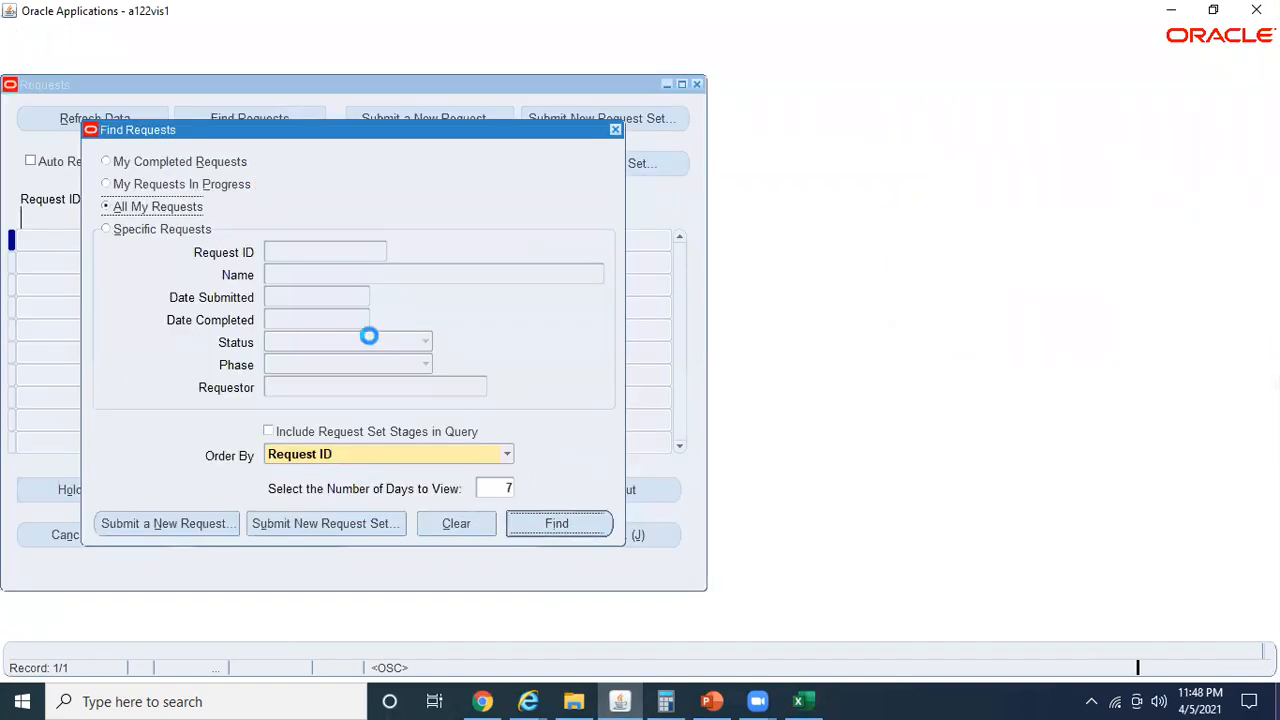
click(72, 263)
Check the requests in the Excel sheet's Monitor Requests window and return to the Oracle Requests form.
key(alt+Tab)
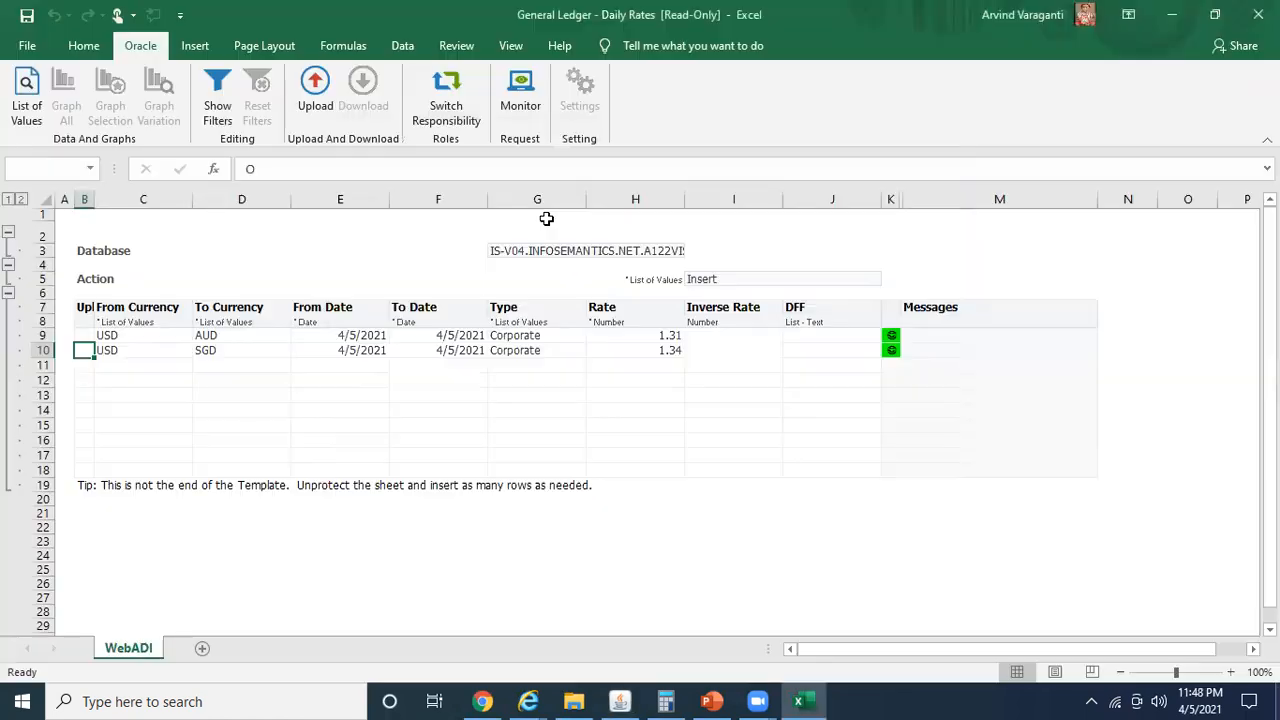
click(519, 107)
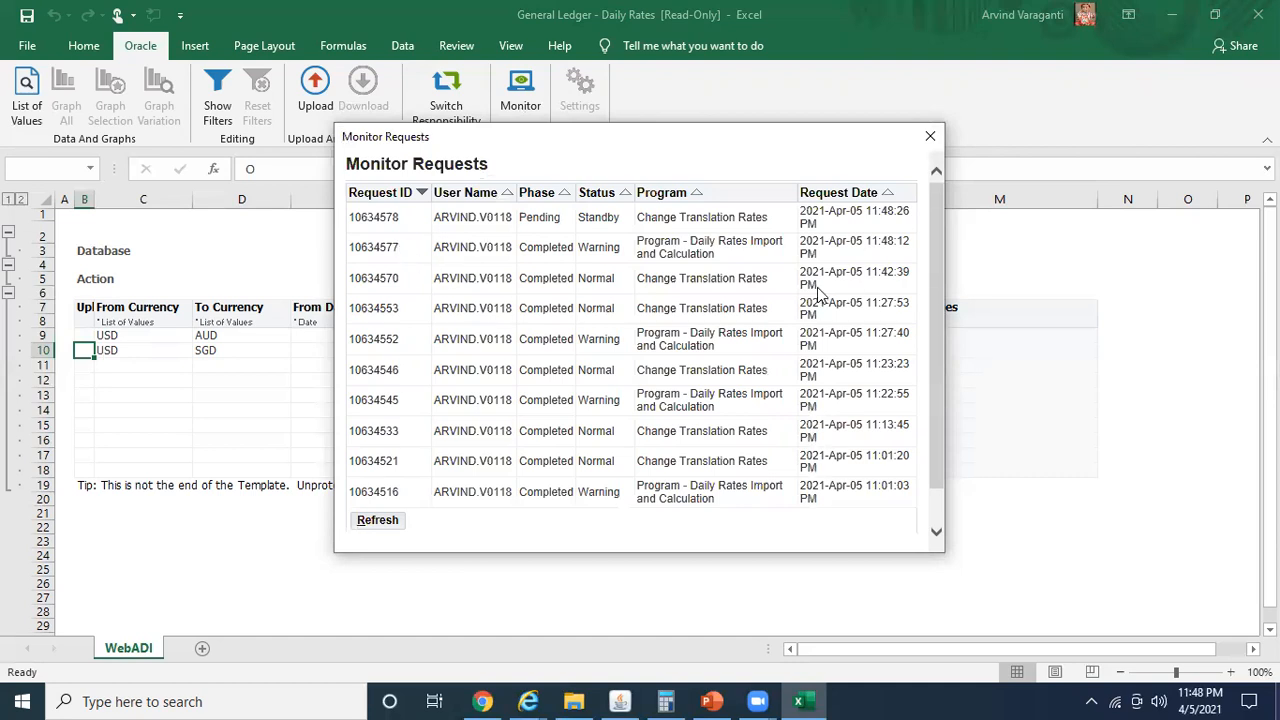
key(alt+Tab)
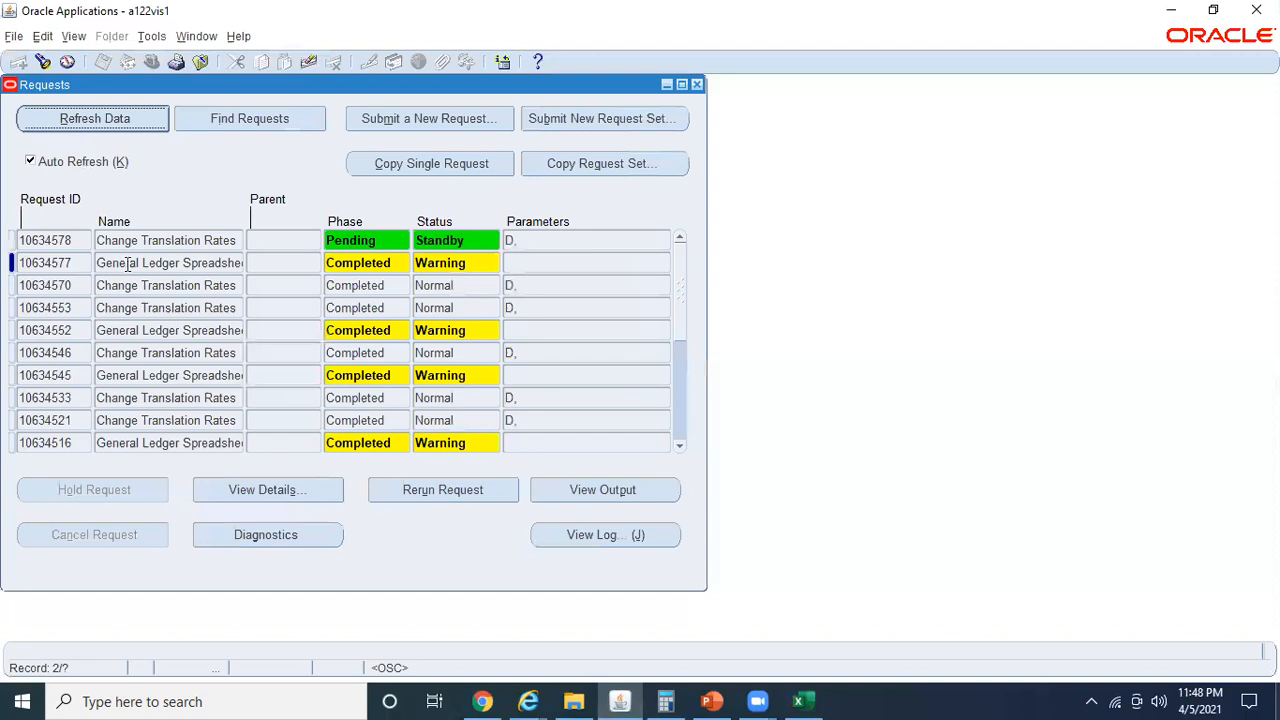
Read the import request's full program name, refresh the requests and compare its status with Excel's Monitor Requests list.
drag(121, 266, 249, 280)
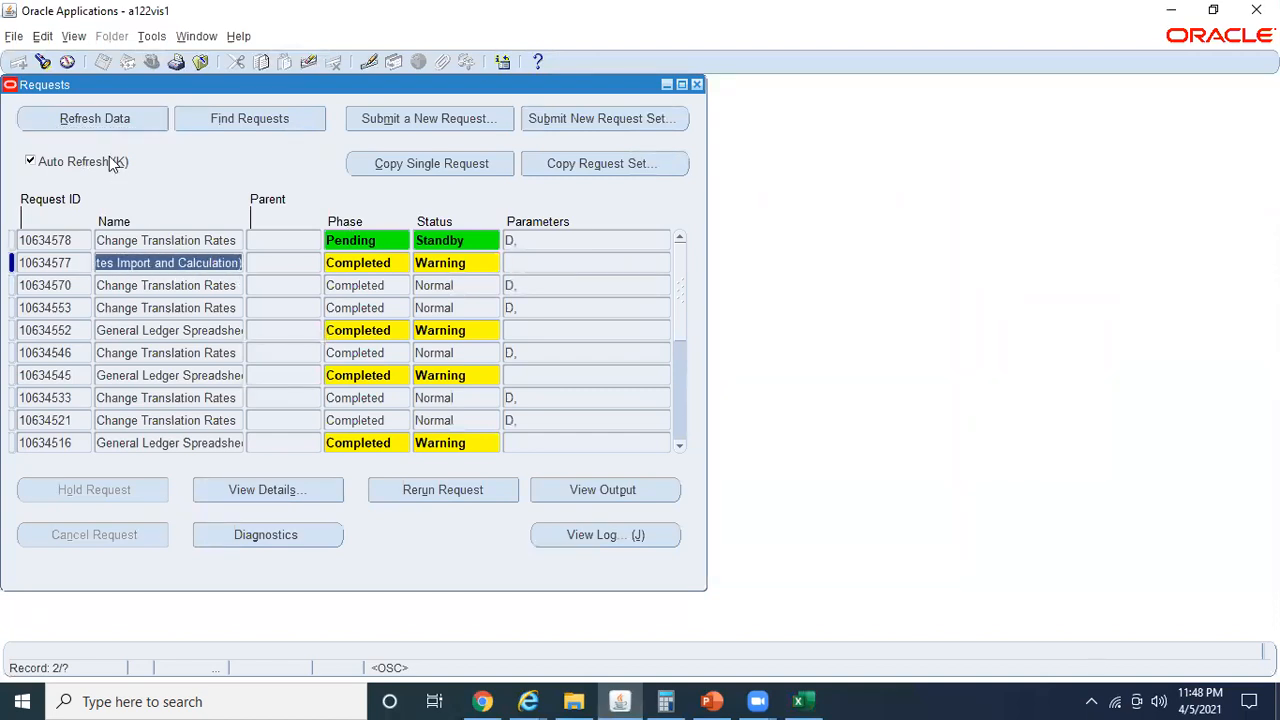
click(88, 121)
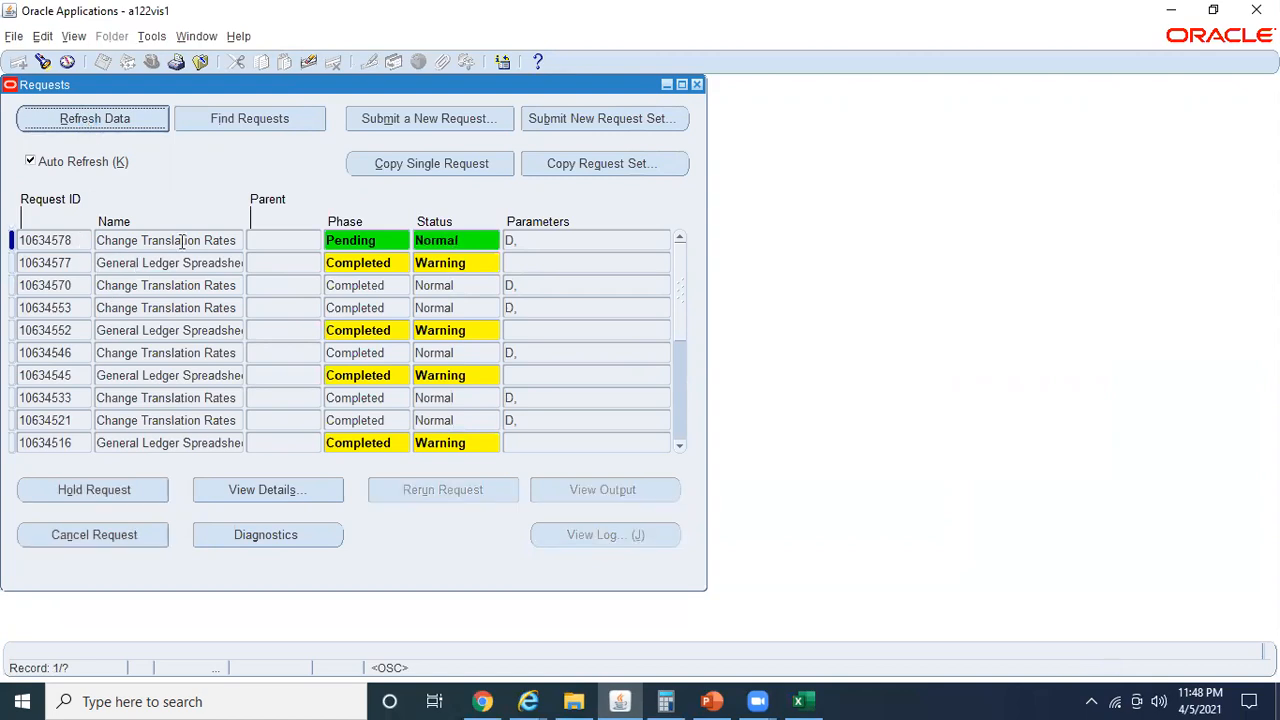
click(206, 261)
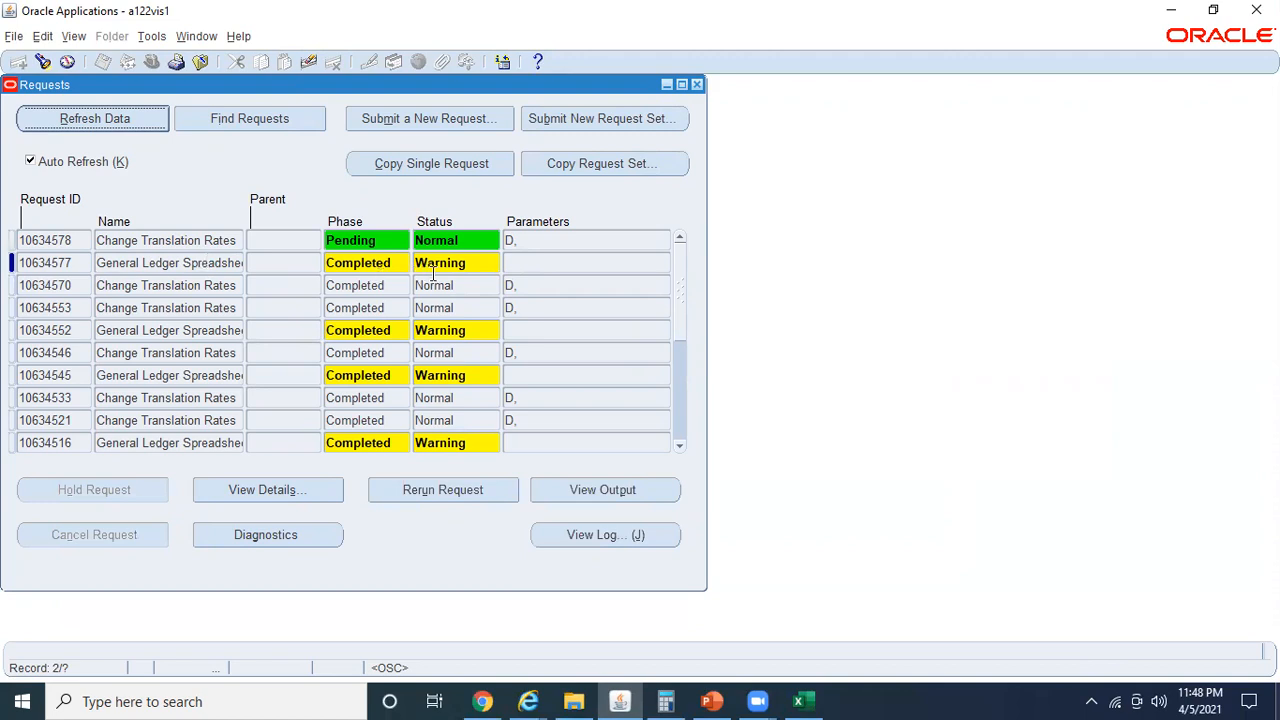
key(alt+Tab)
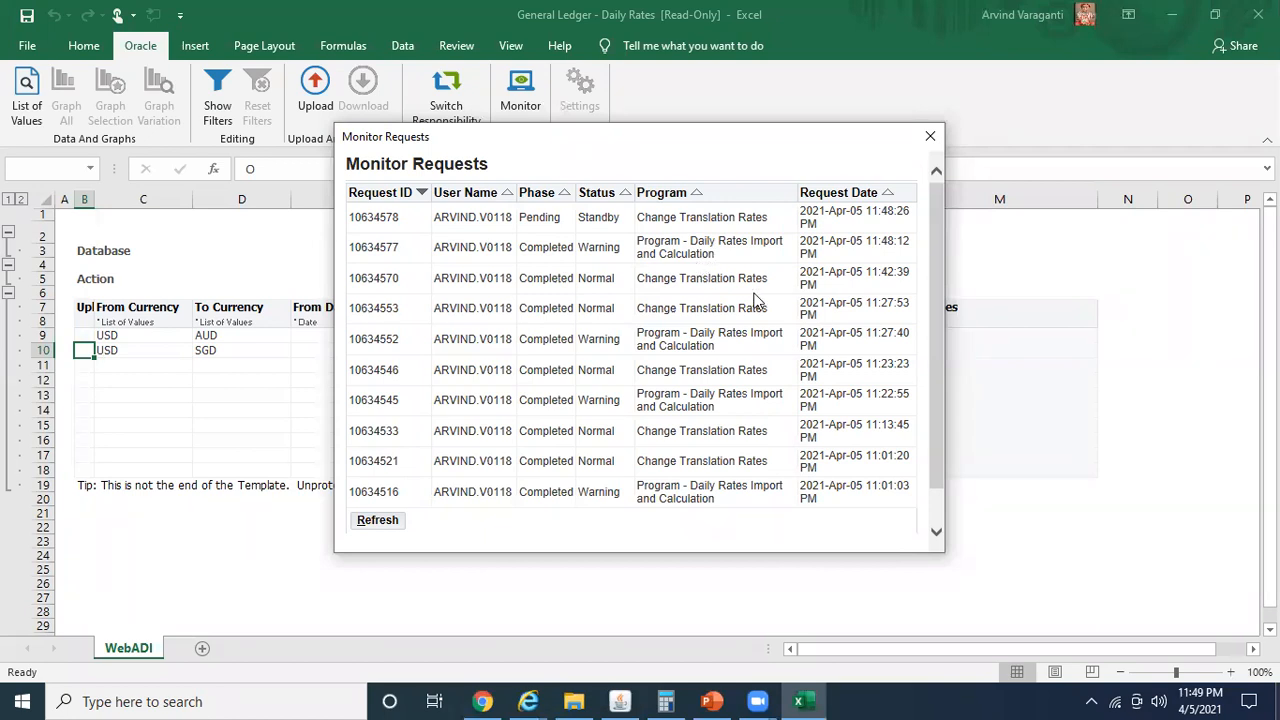
key(alt+Tab)
View the latest rates import request's output and bring up the report in Internet Explorer.
click(632, 491)
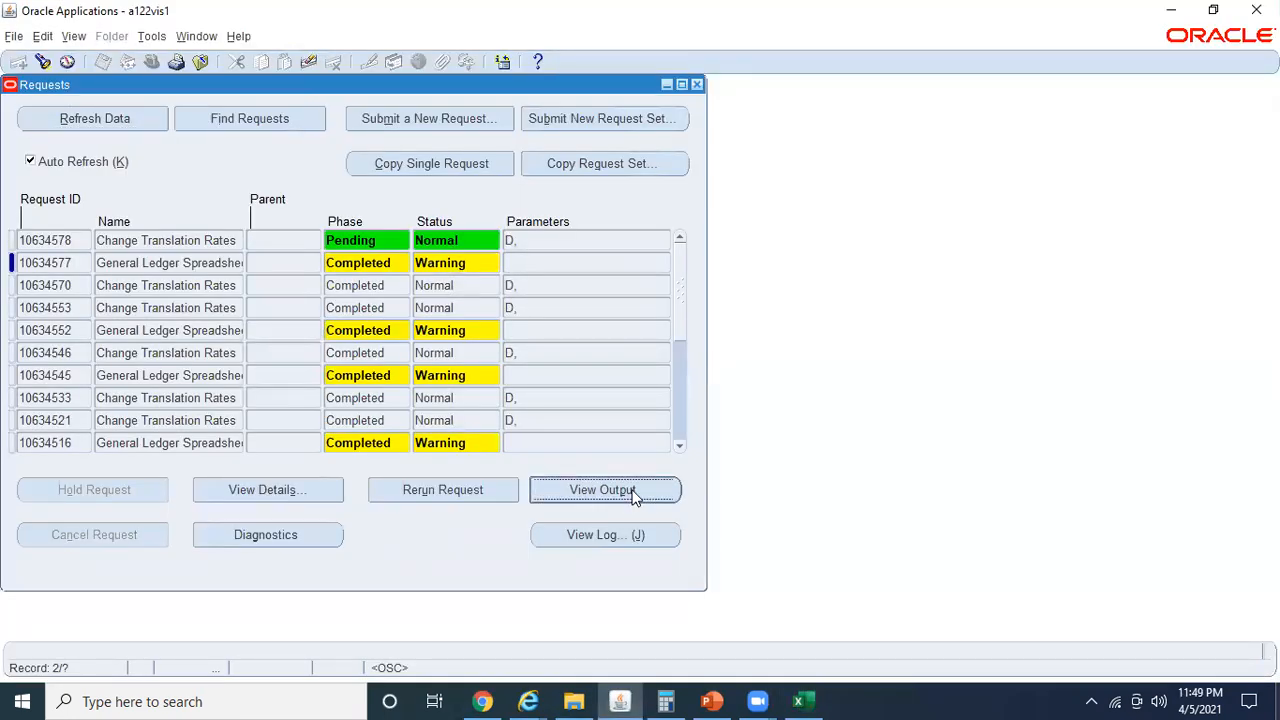
click(530, 700)
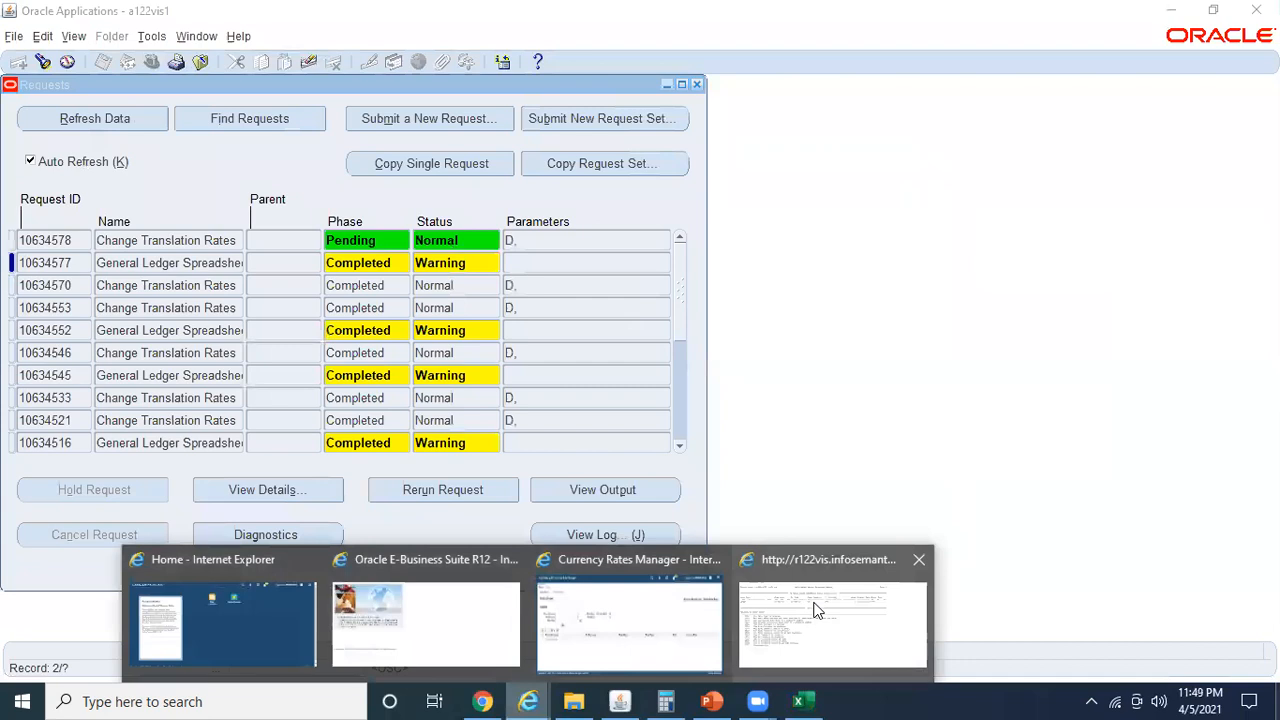
click(815, 610)
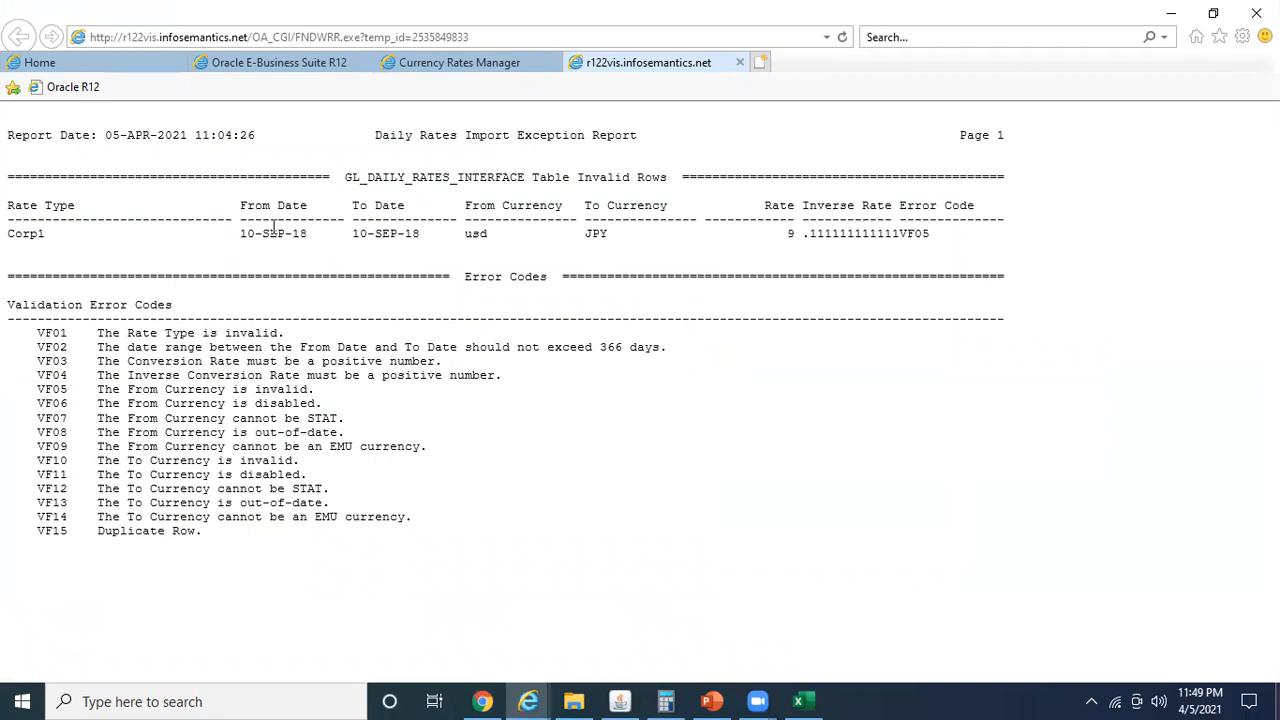
Examine the exception report's invalid row, including its dates, From Currency and Rate Type, and the description of error code VF05.
drag(242, 233, 416, 234)
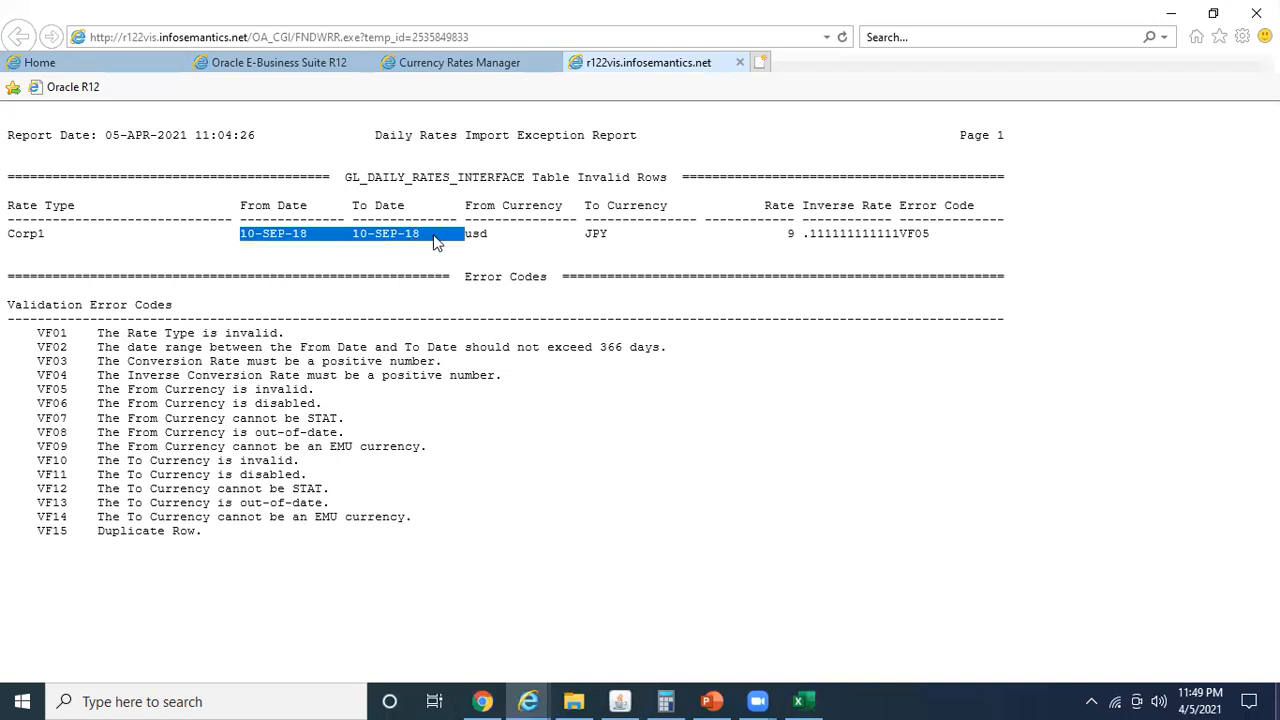
click(491, 234)
drag(491, 234, 463, 234)
drag(62, 232, 27, 242)
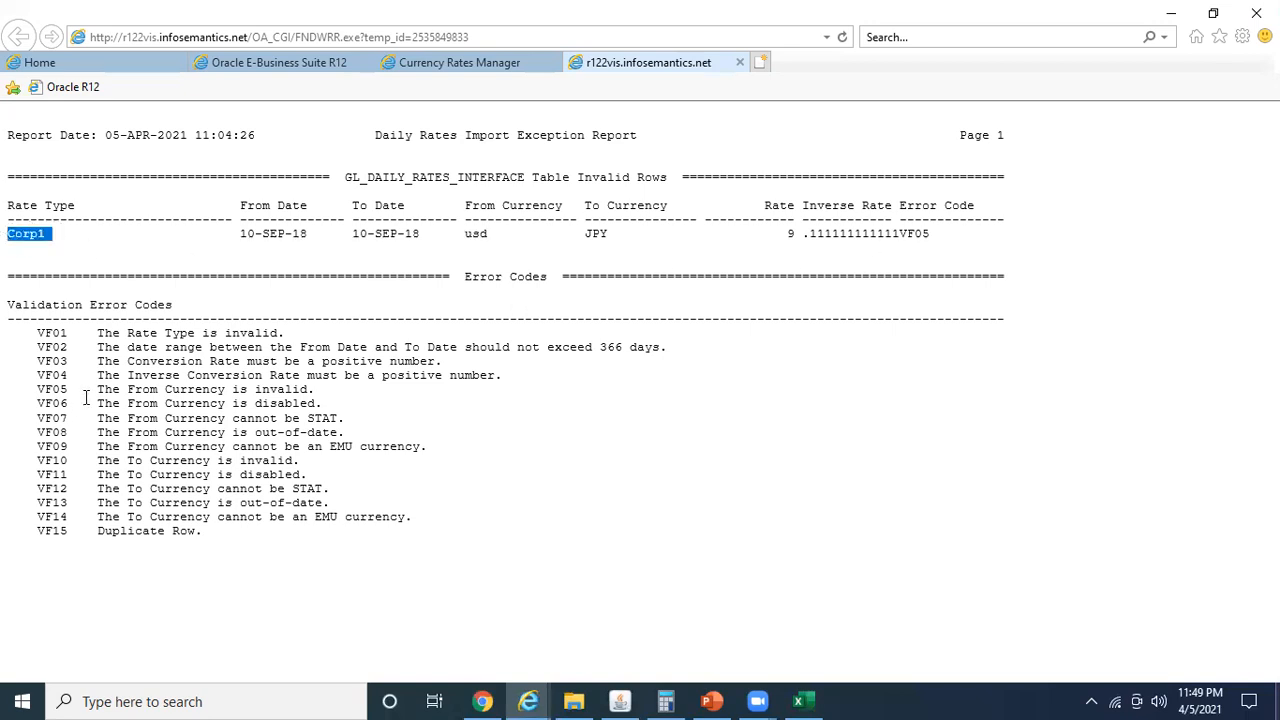
drag(97, 389, 280, 390)
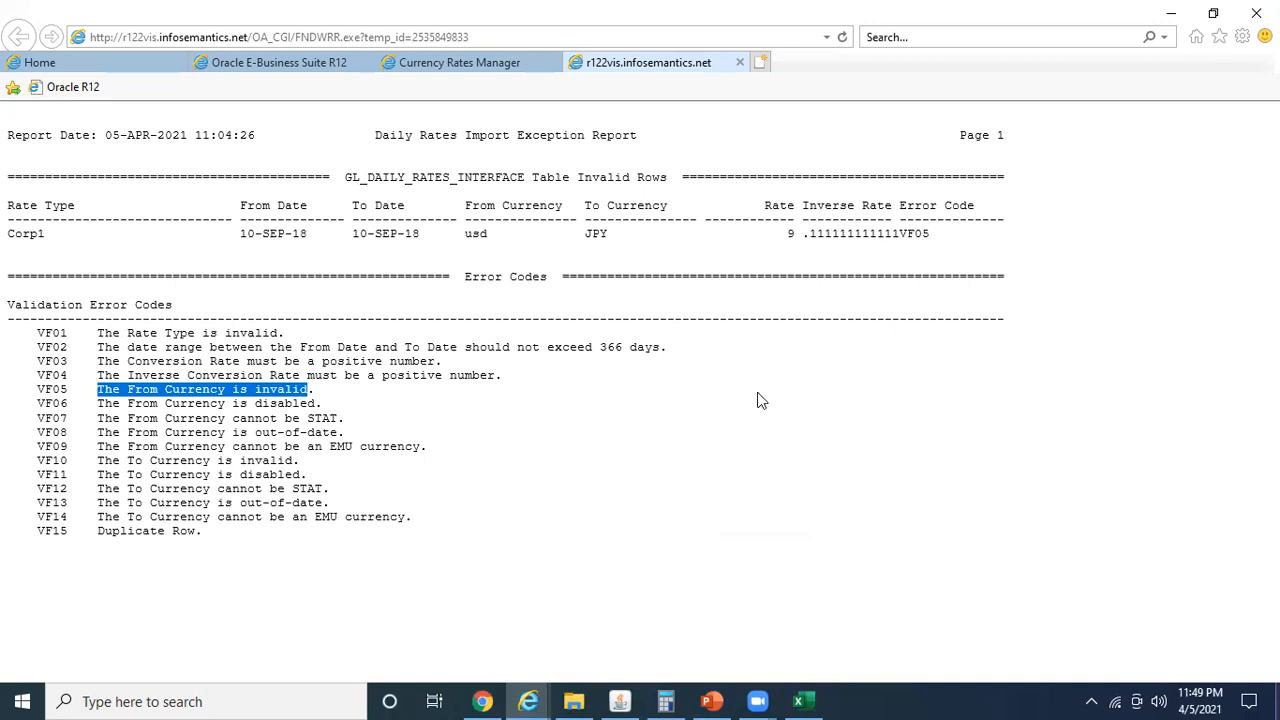
Close the exception report, switch to Oracle Applications, refresh the requests to check their phase and close the Requests form.
click(740, 63)
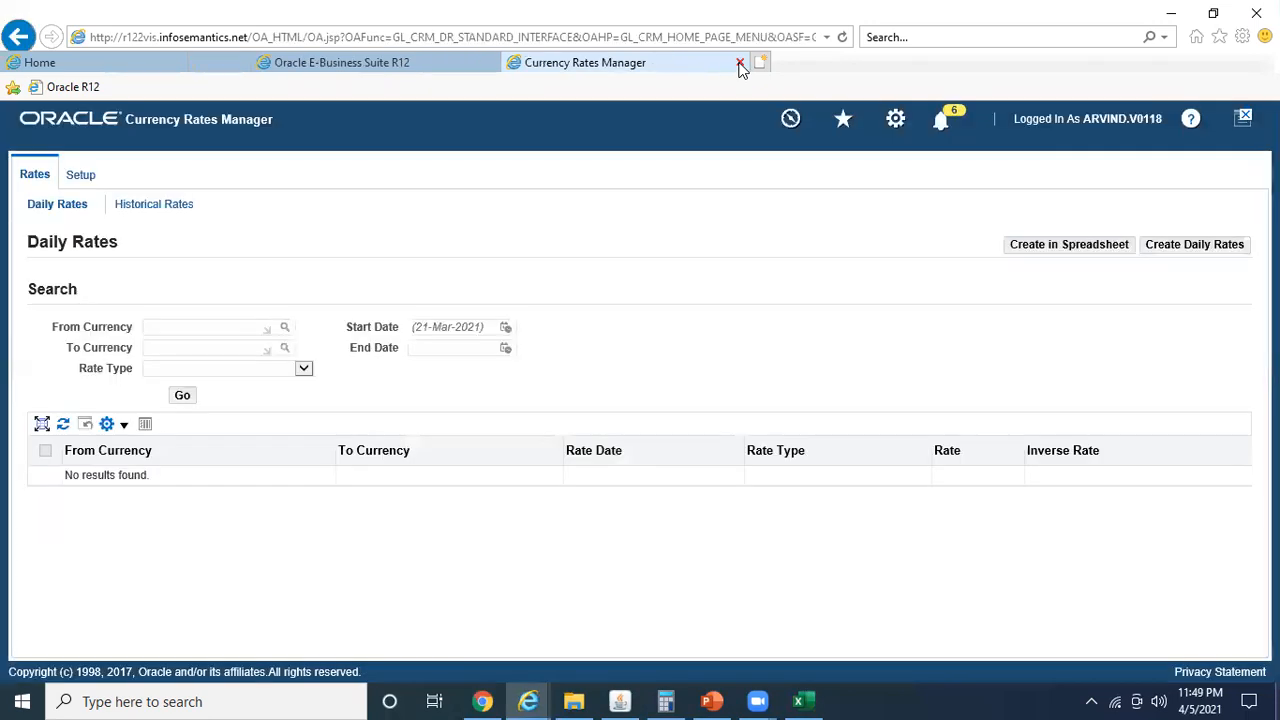
click(619, 701)
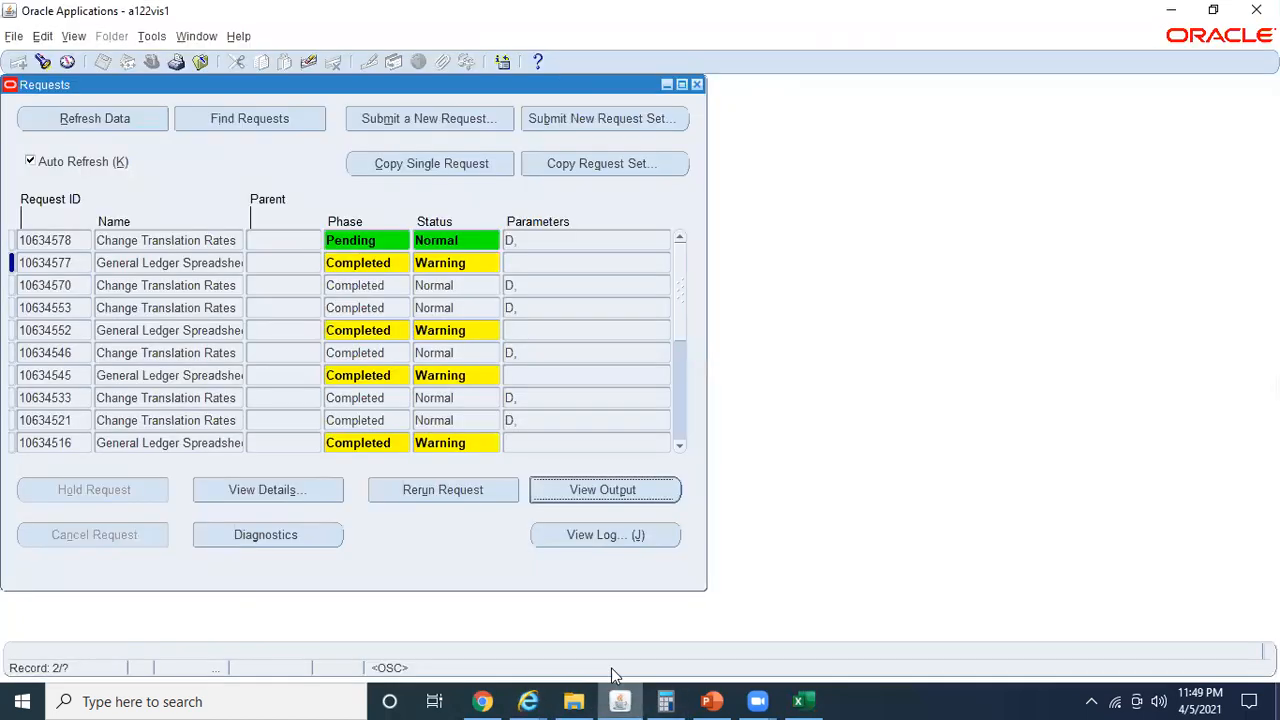
click(112, 114)
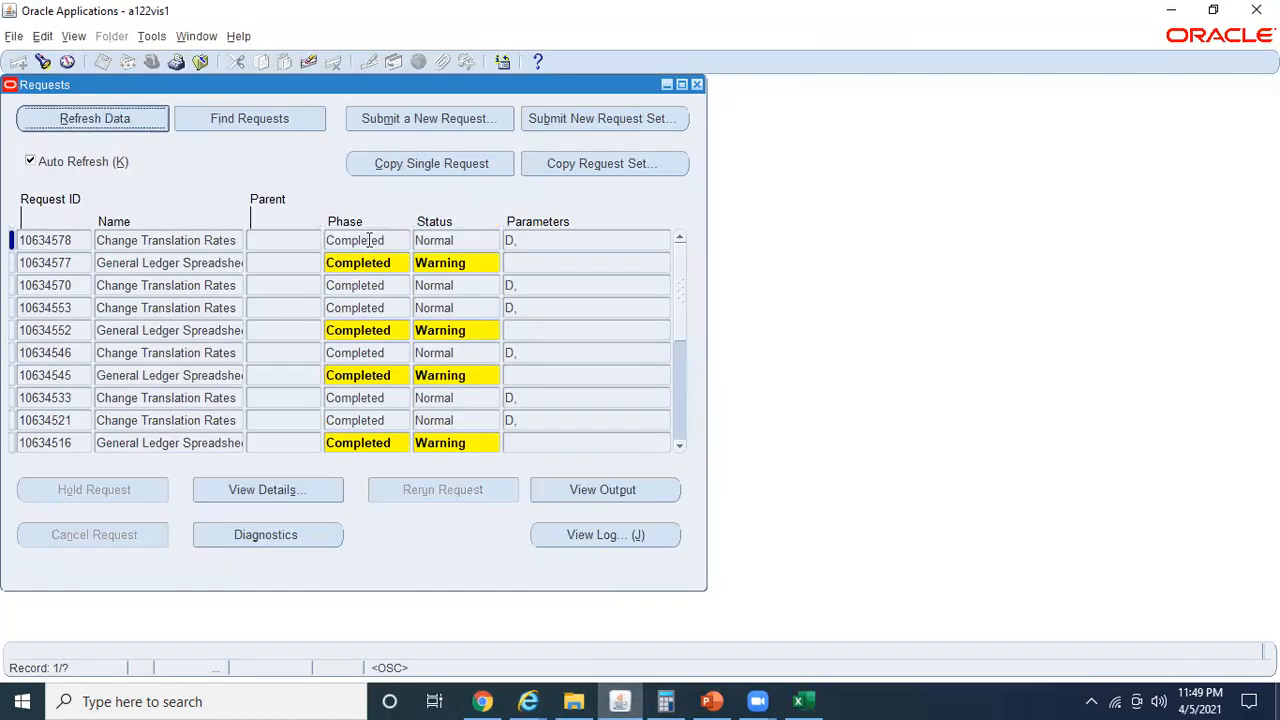
click(698, 85)
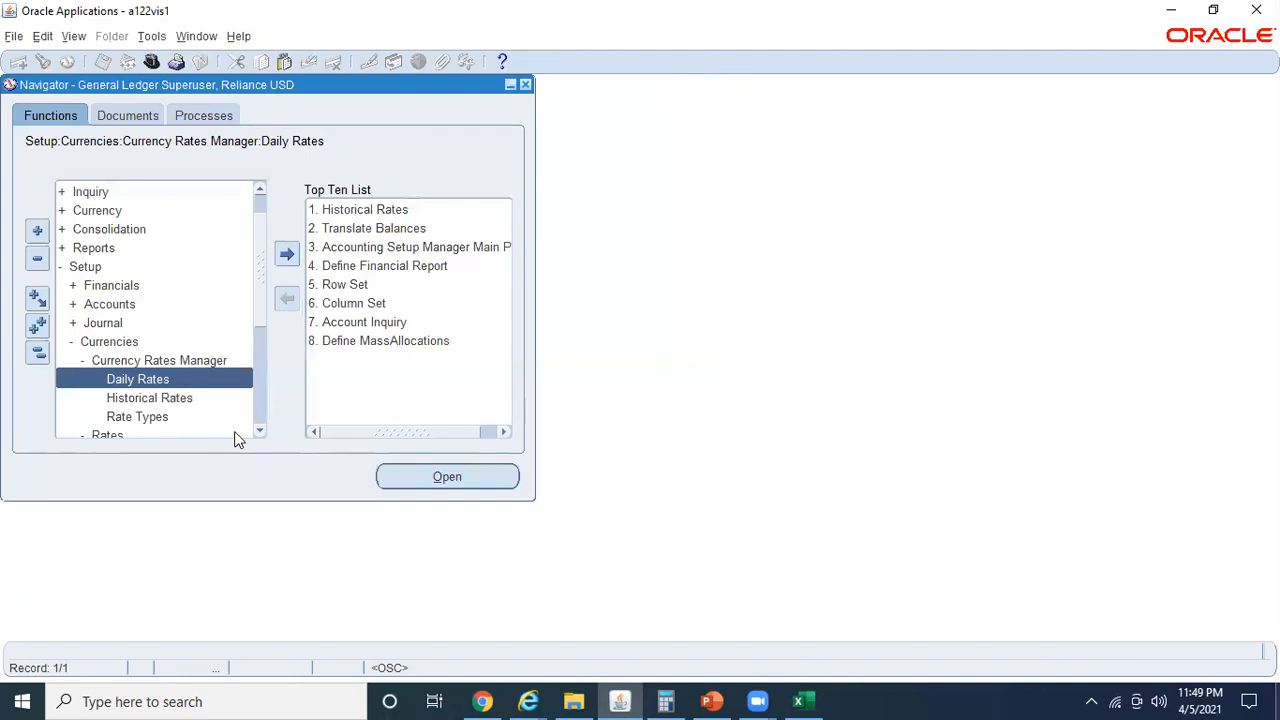
Open the Daily form under Setup: Currencies: Rates, and close Excel's Monitor Requests window before returning to the form.
click(259, 430)
double_click(157, 400)
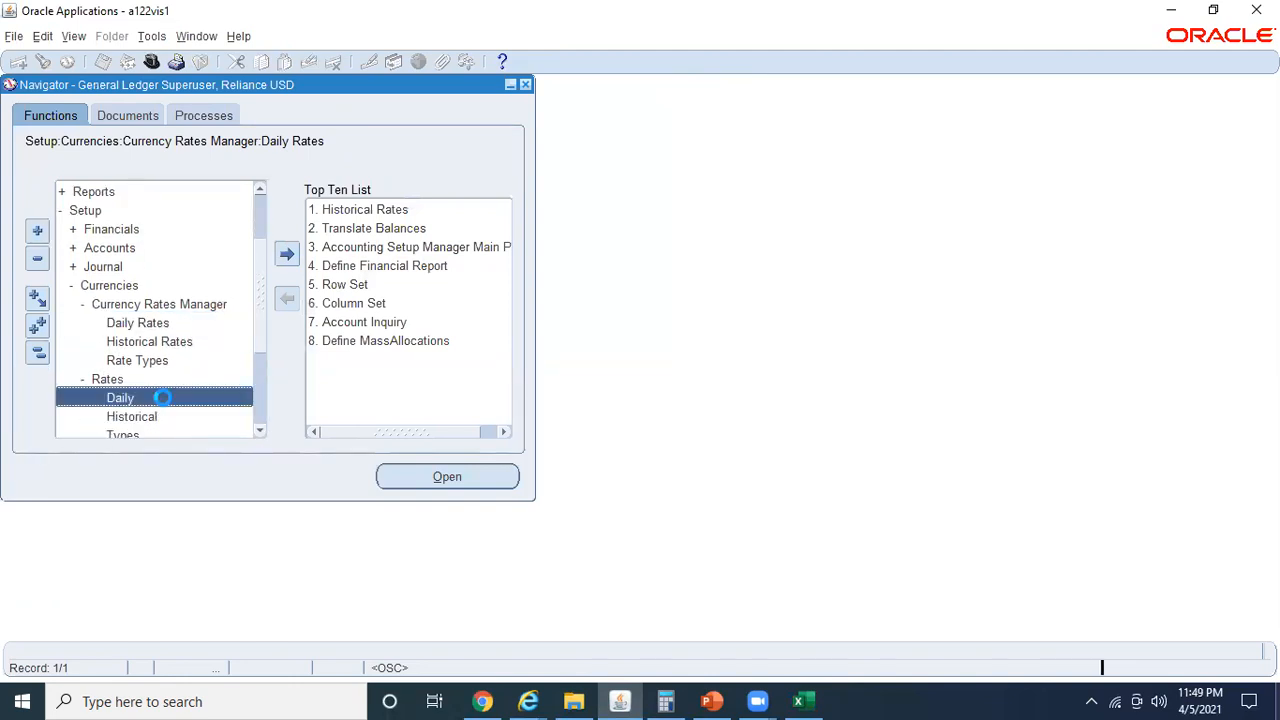
click(805, 700)
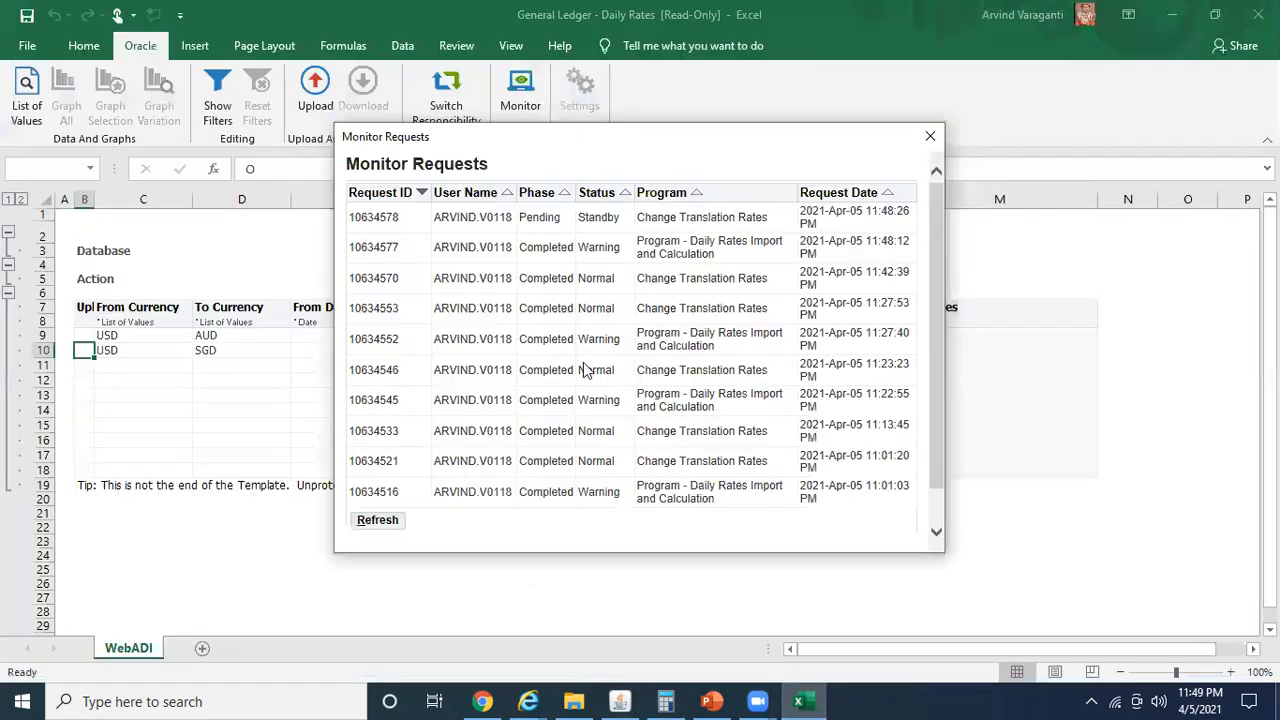
click(931, 135)
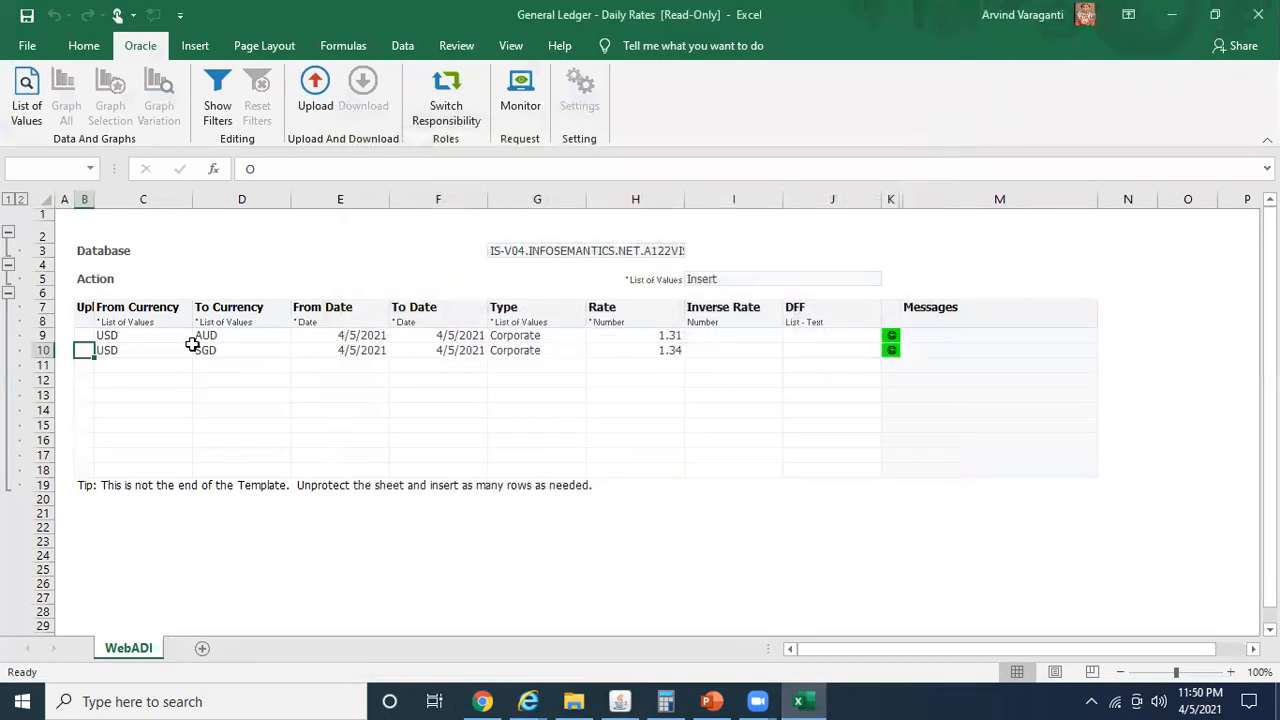
key(alt+Tab)
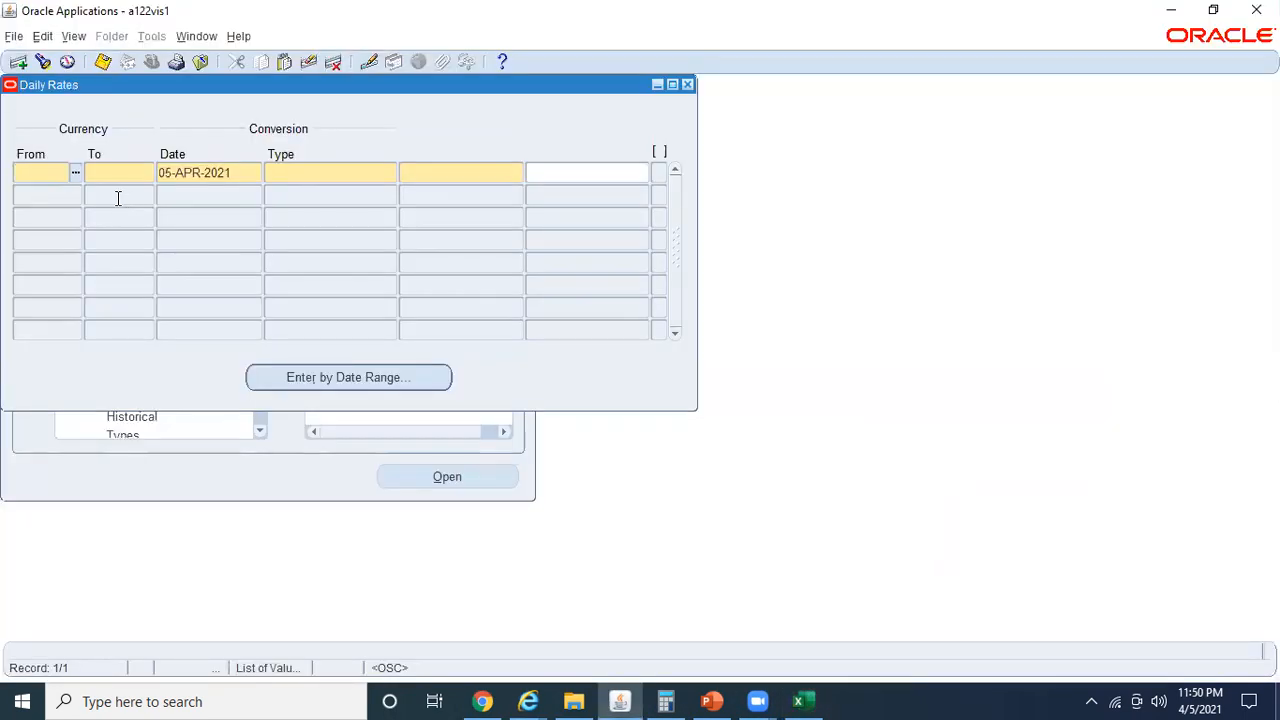
Query the Daily Rates form for USD to AUD, date 05-APR-2021, type Corporate.
key(F11)
text(USD)
key(Tab)
text(AUD)
key(Tab)
text(05-APR-2021)
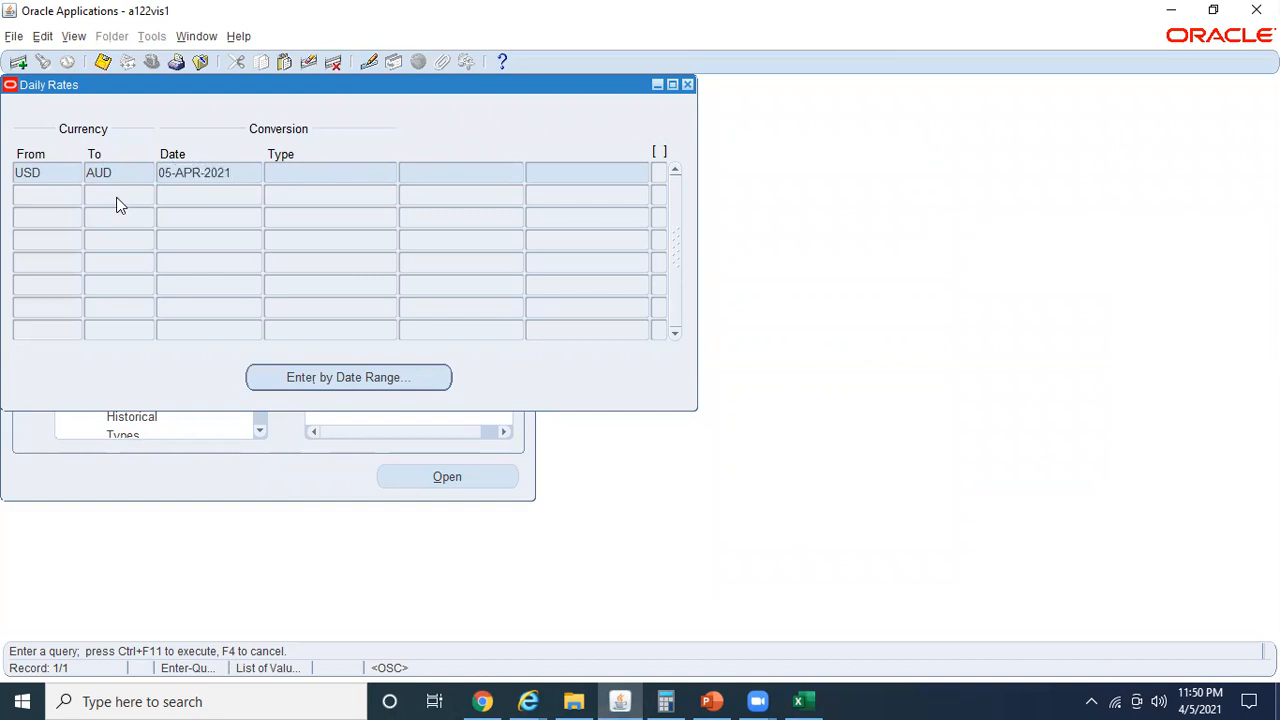
text(Corporate)
key(ctrl+F11)
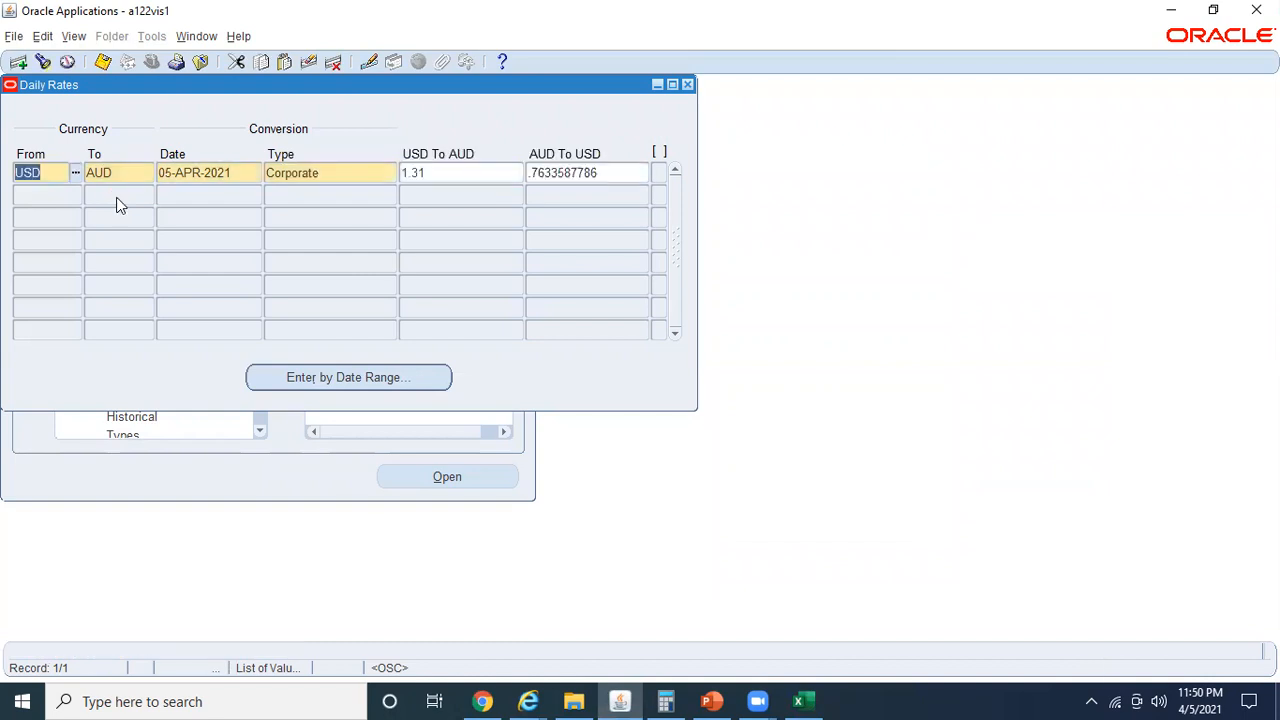
Compare the form's USD to AUD rate with the Rate and Inverse Rate cells of the AUD row in Excel.
click(459, 170)
key(alt+Tab)
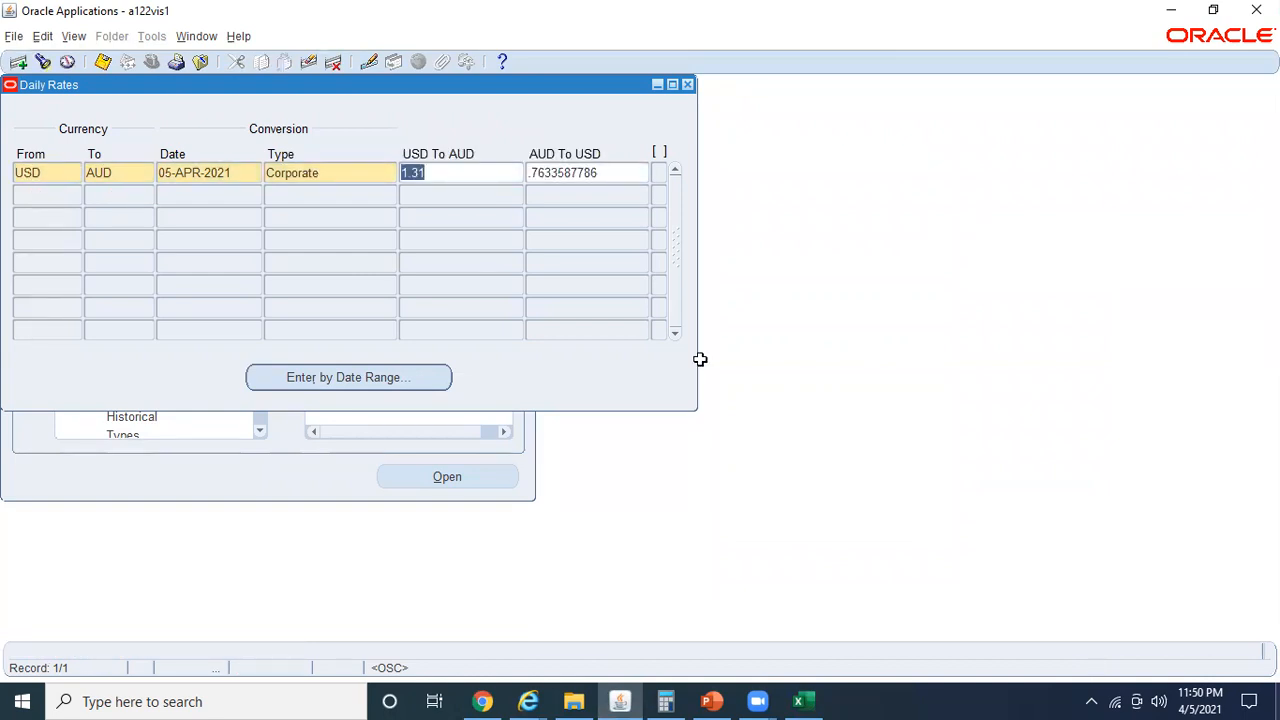
click(659, 338)
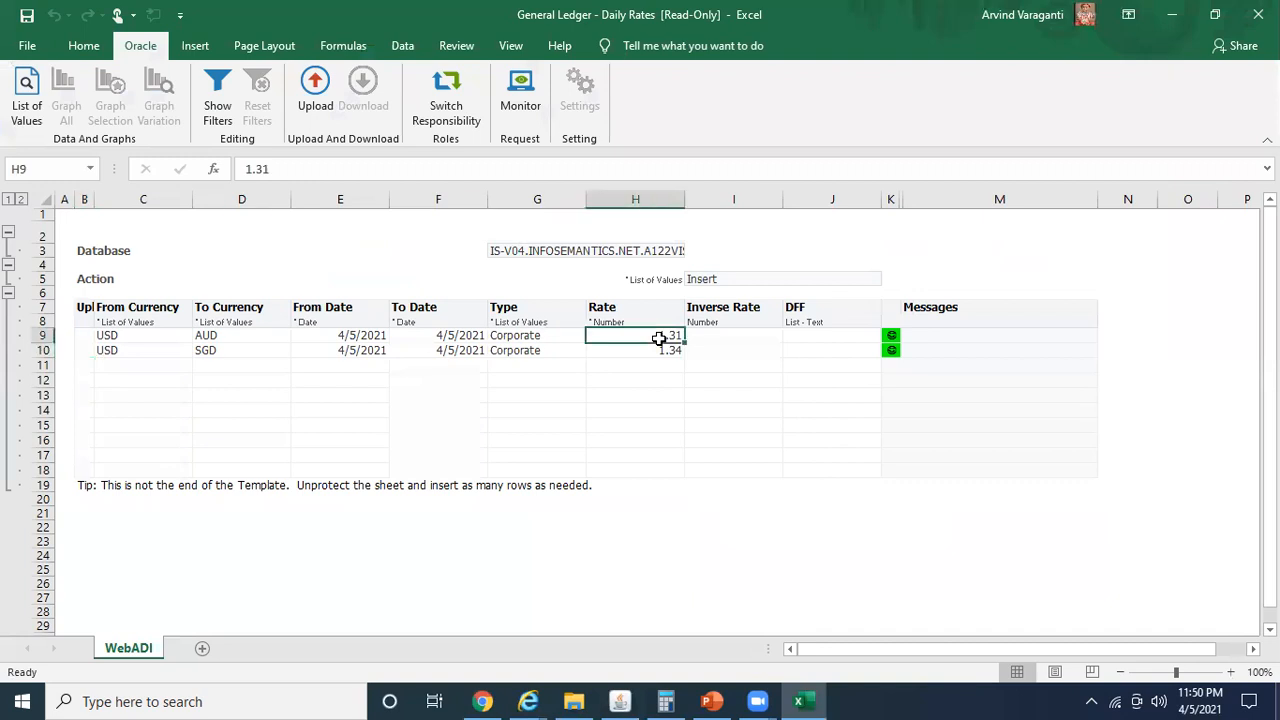
click(741, 340)
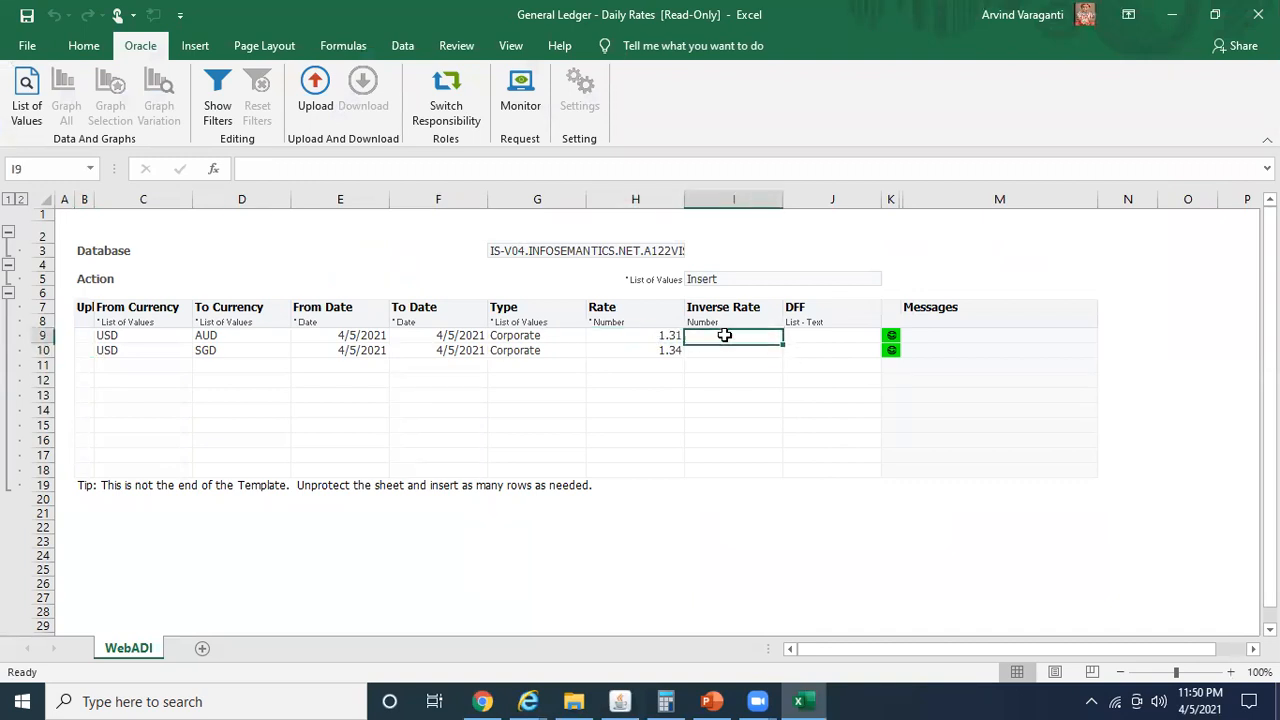
key(alt+Tab)
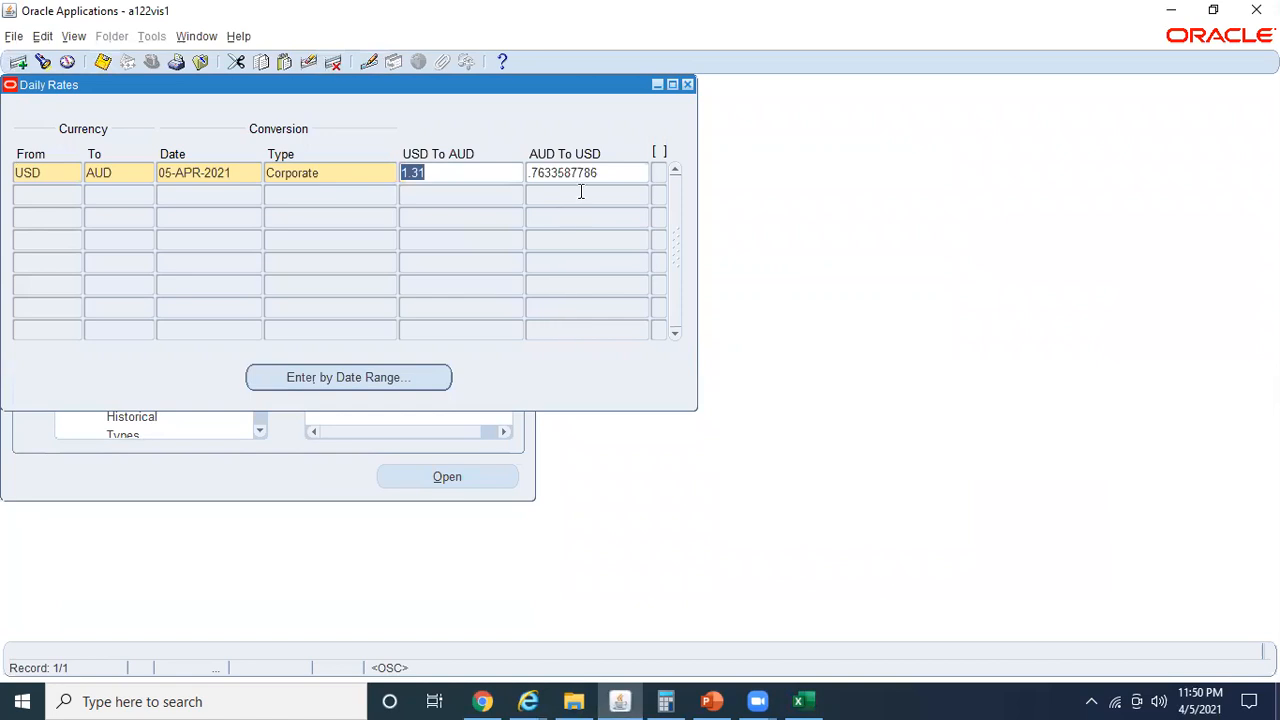
View the USD to AUD rate's record history and close it.
click(238, 36)
click(275, 150)
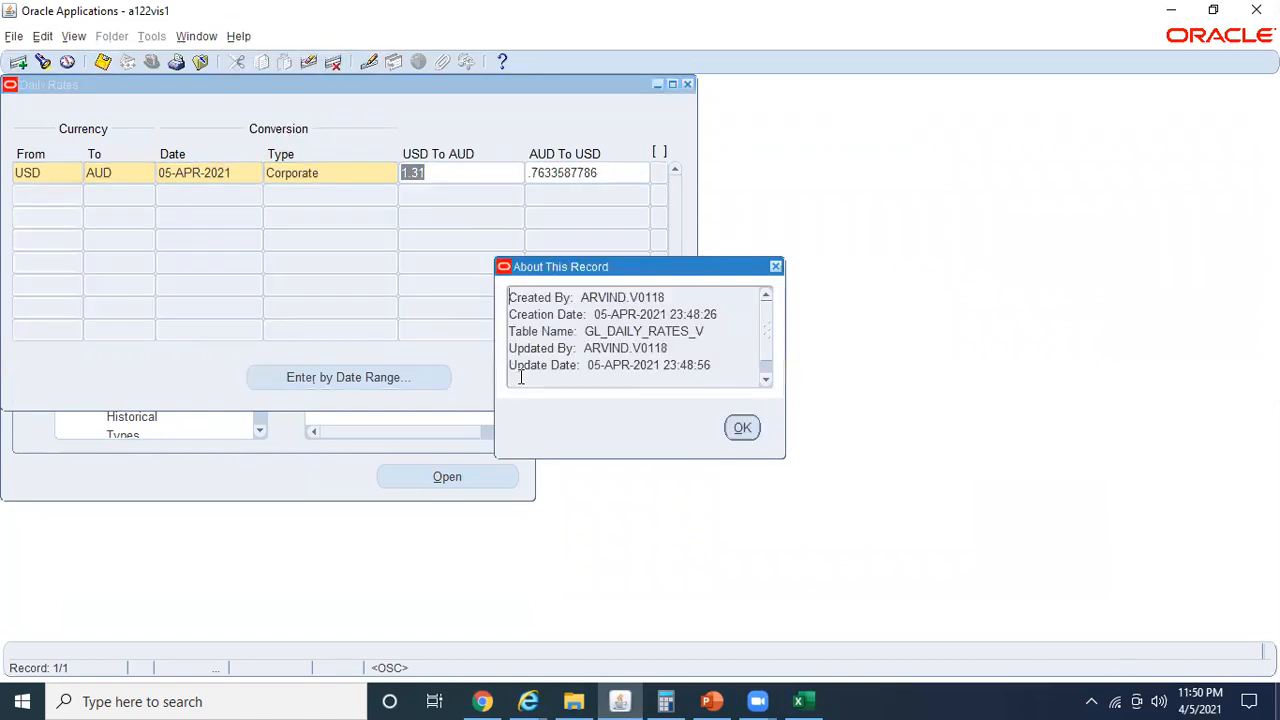
click(742, 427)
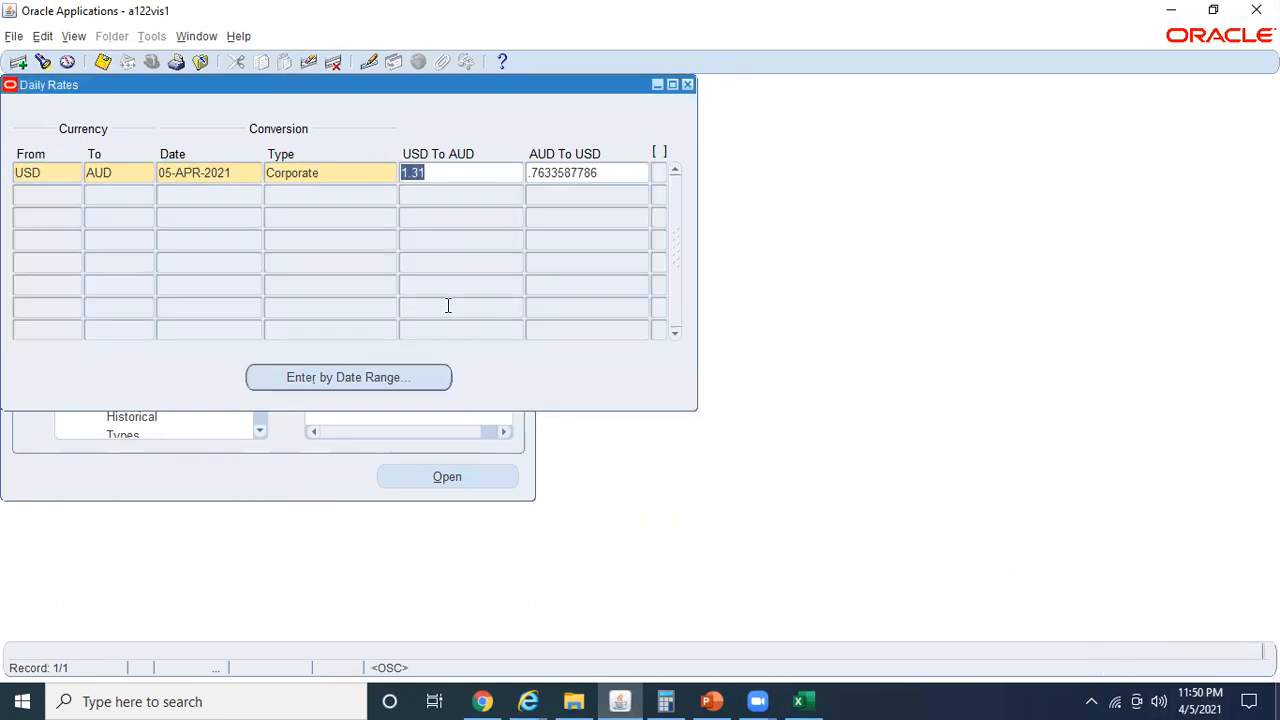
Query the Daily Rates form for USD to SGD on 05-APR-2021.
key(F11)
text(USD)
key(alt+Tab)
key(alt+Tab)
text(SGD)
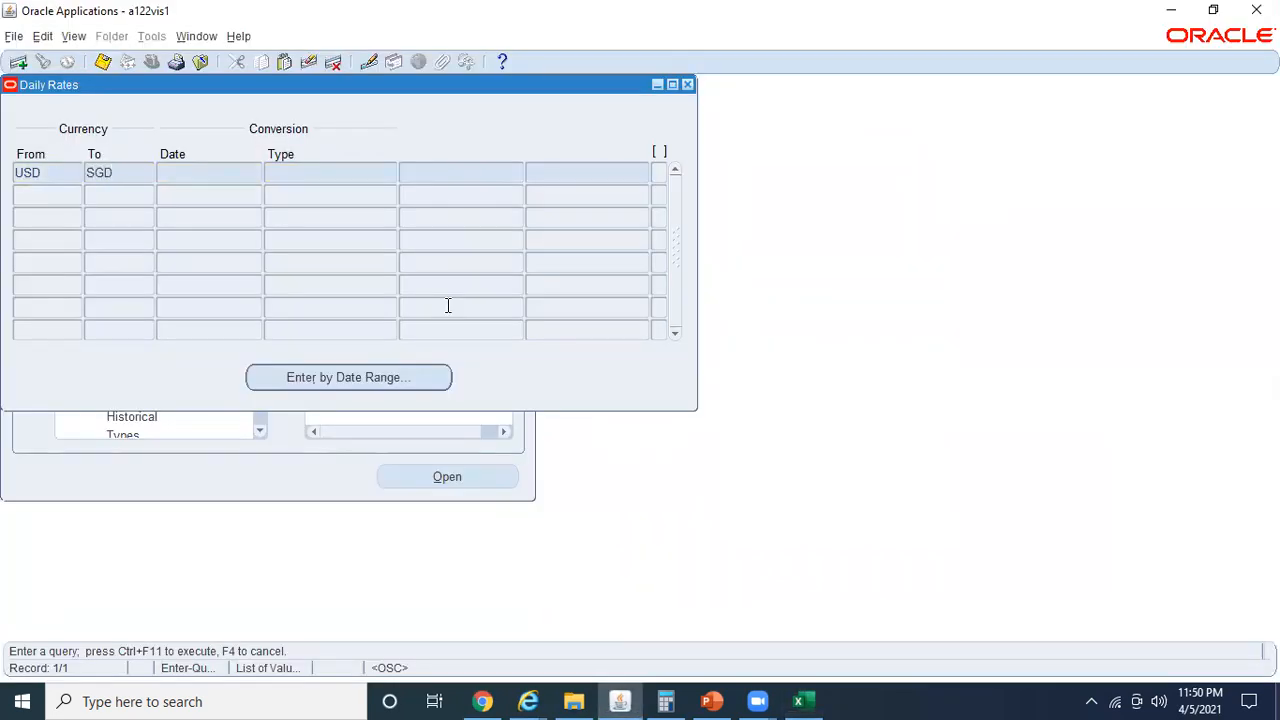
key(ctrl+F11)
text(05-S)
text(APR-)
text(2021)
key(ctrl+F11)
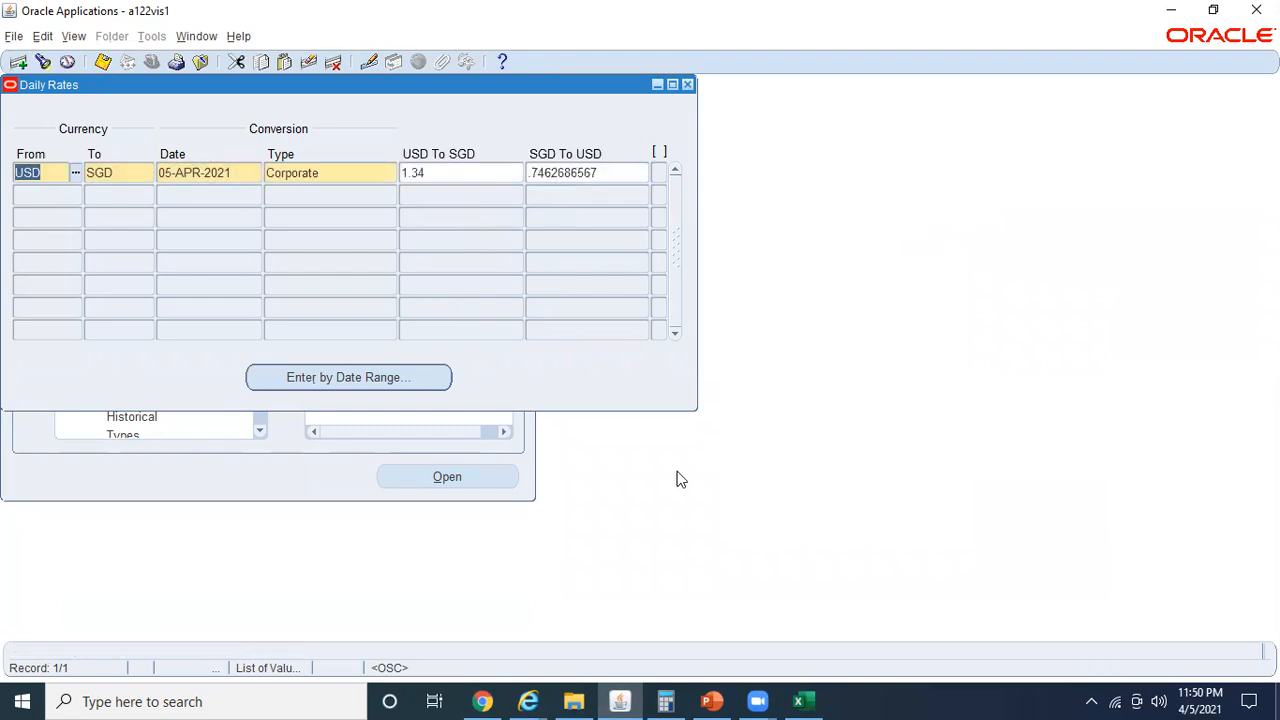
Check the SGD row's Rate in the Excel sheet against the queried rate and return to the Daily Rates form.
key(alt+Tab)
click(664, 352)
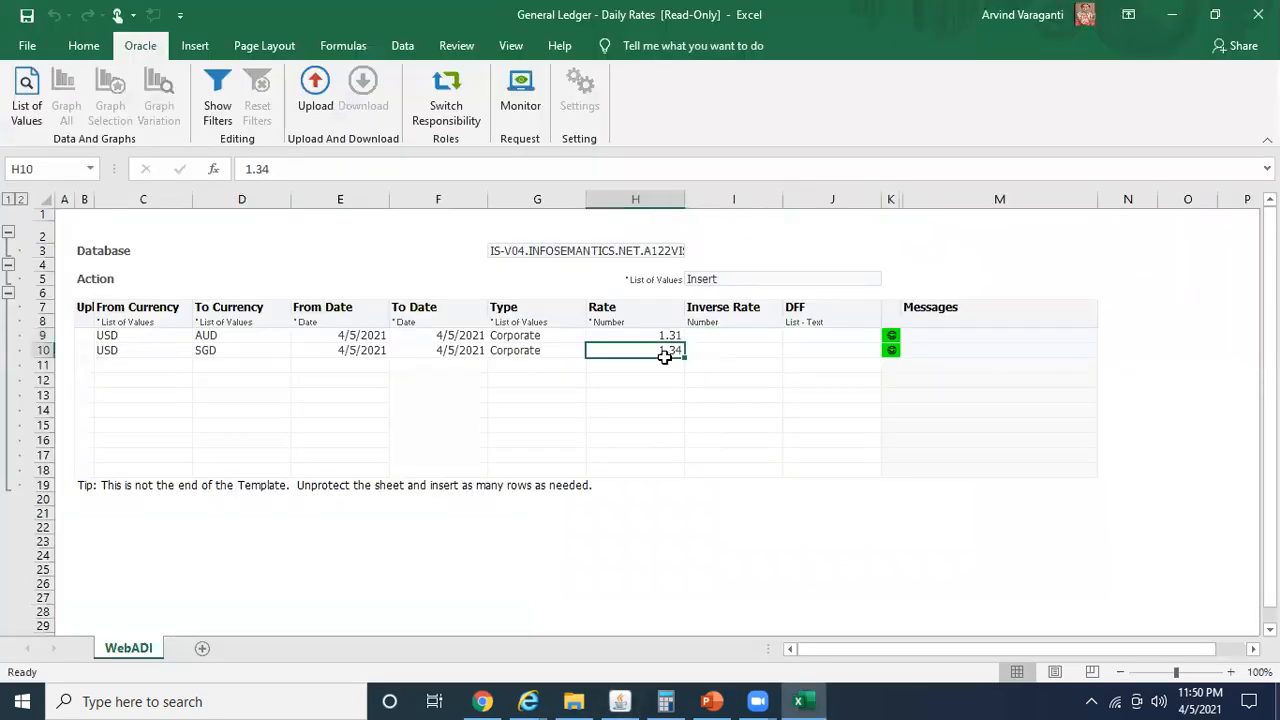
key(alt+Tab)
click(139, 176)
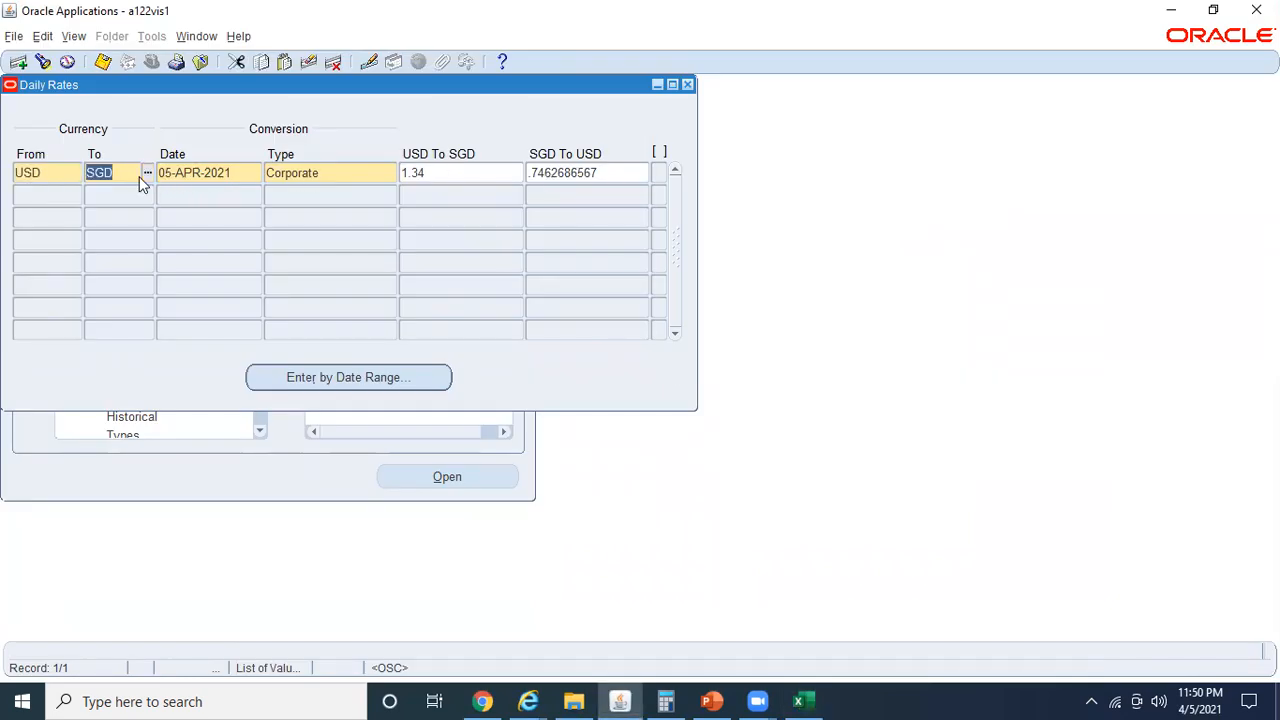
Query the Daily Rates form for the reverse pair, SGD to USD, on 05-APR-2021.
key(F11)
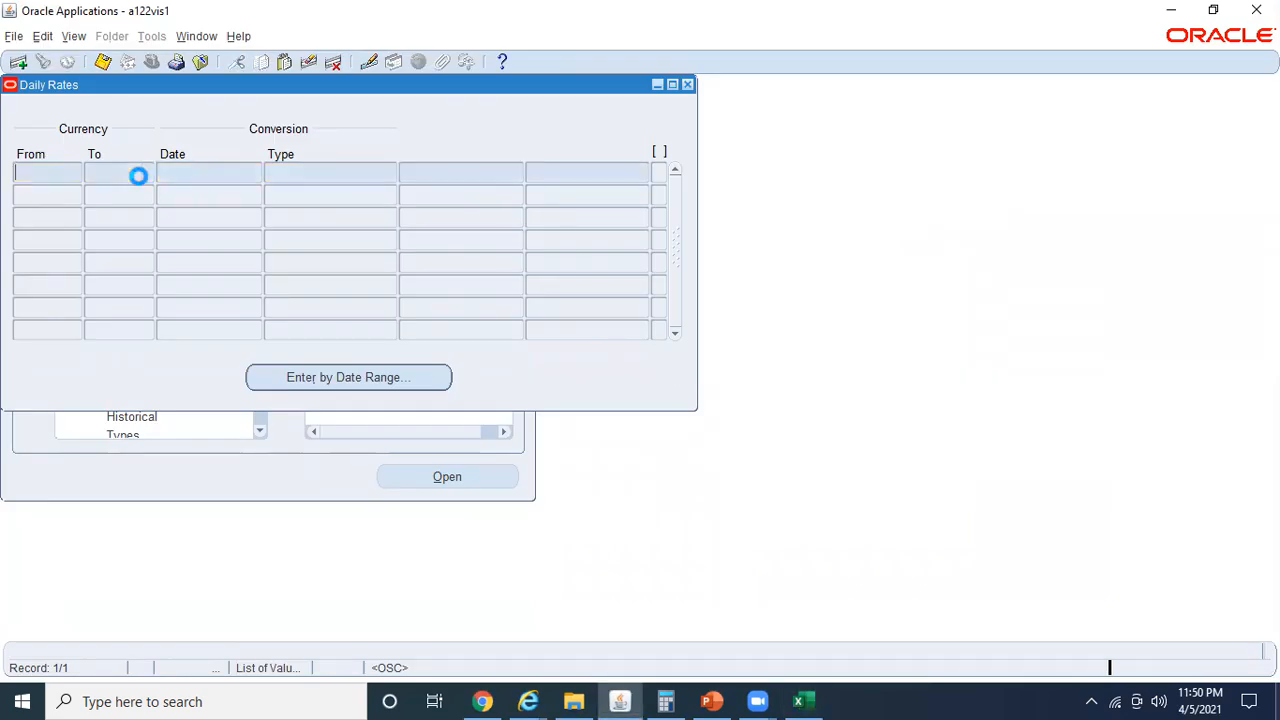
text(SGD)
click(139, 176)
text(USD)
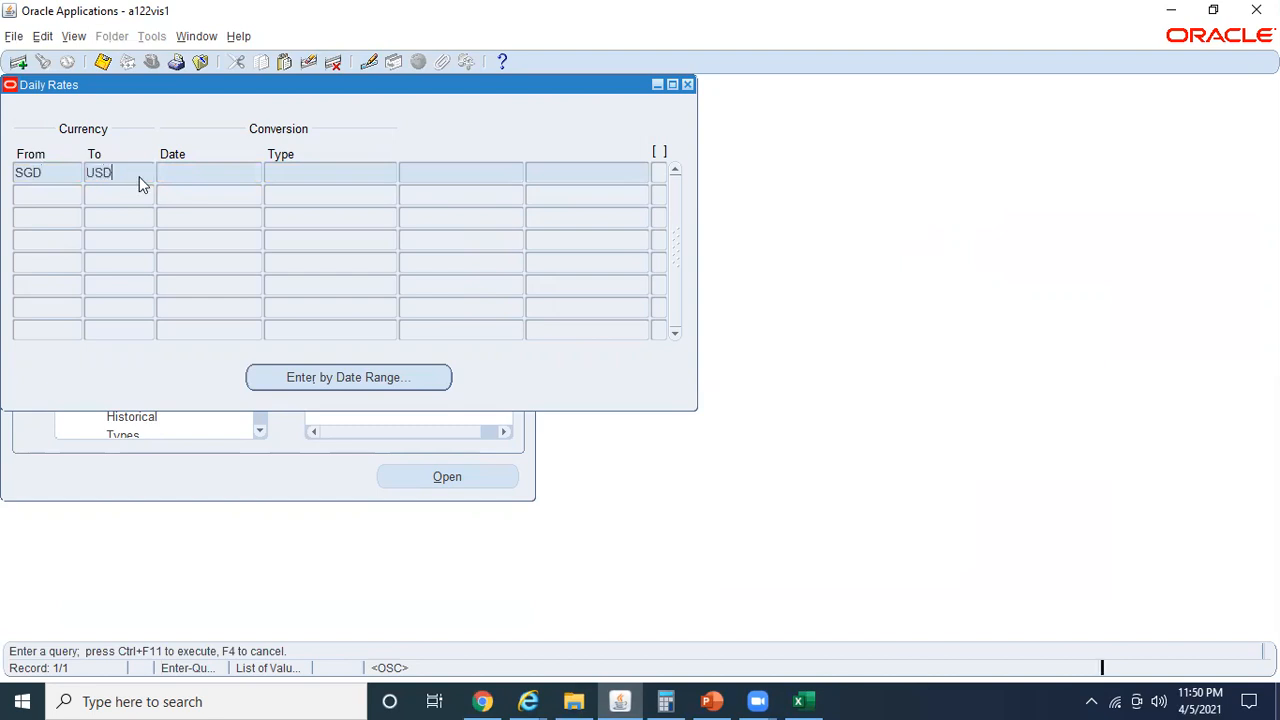
key(Tab)
text(05-APR-2021)
key(ctrl+F11)
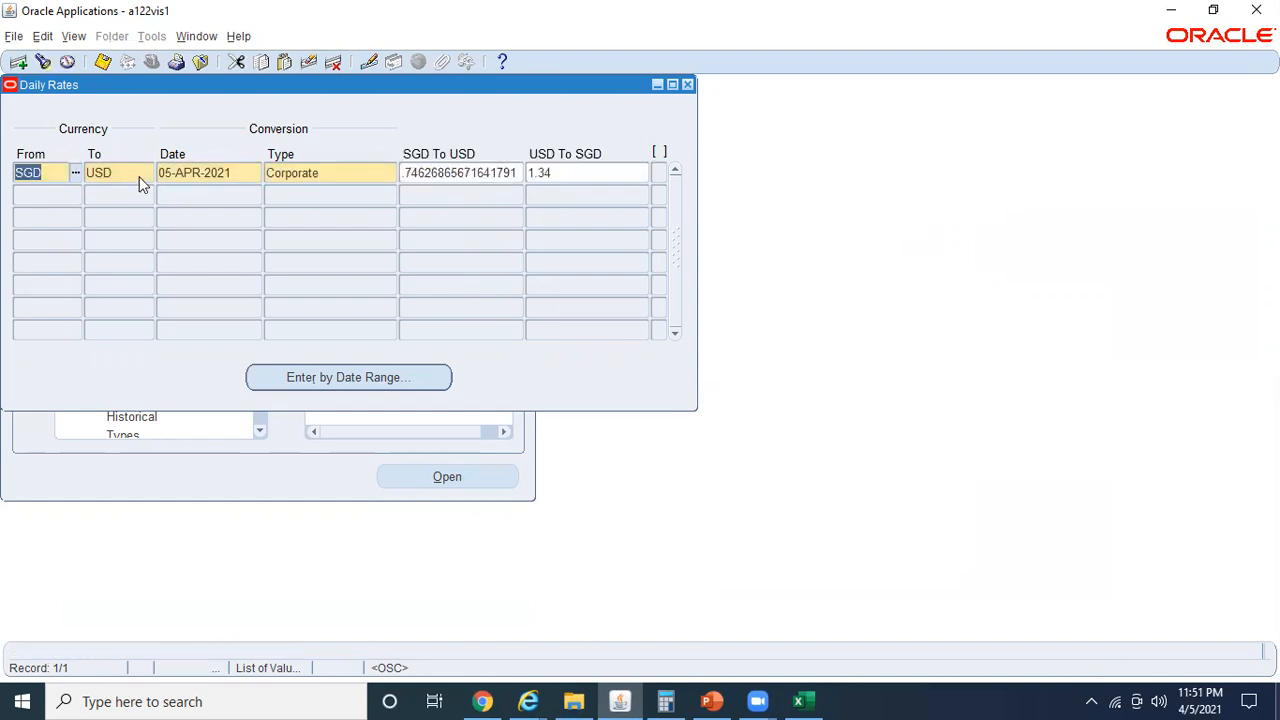
Inspect both conversion rates of the SGD to USD record, then view its record history and close it.
click(573, 175)
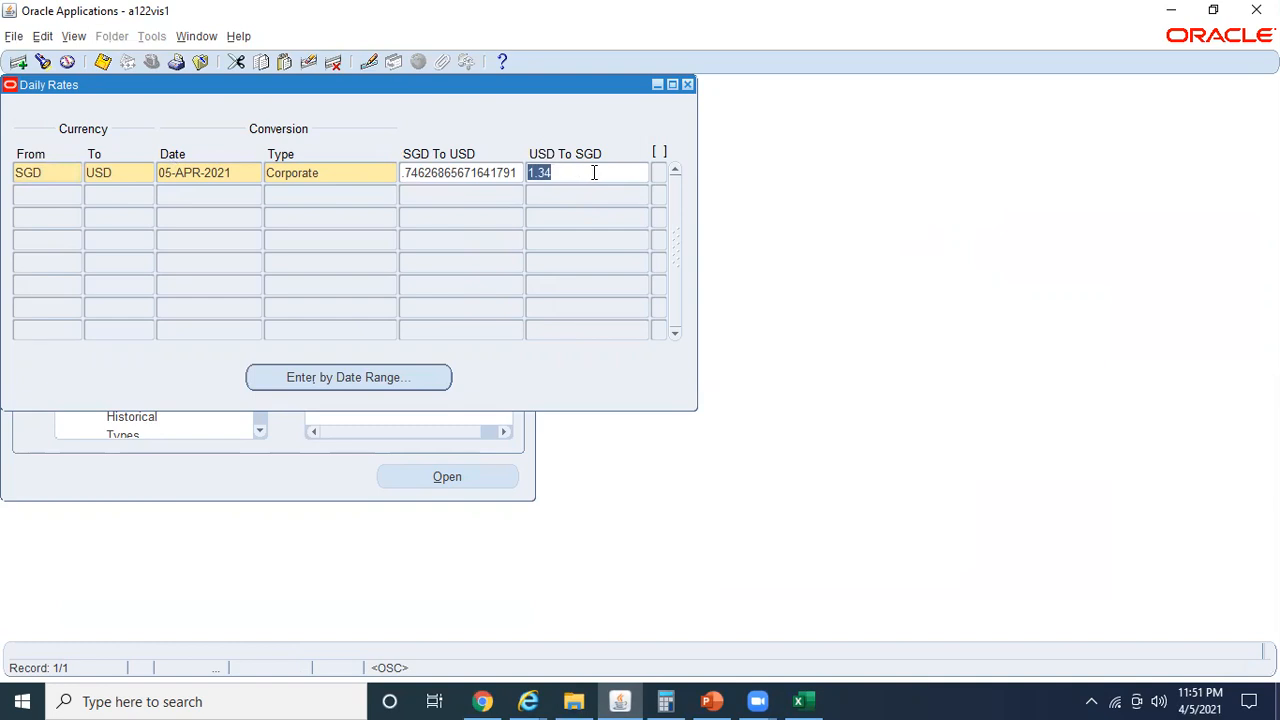
click(491, 176)
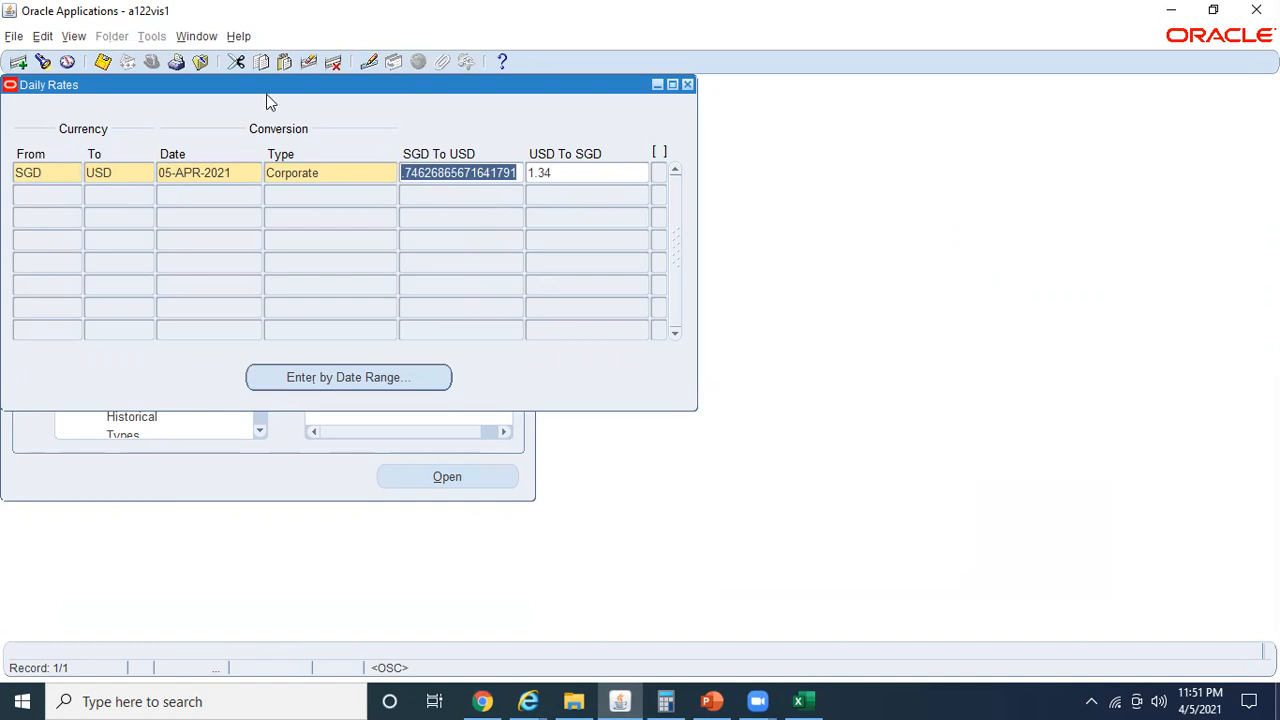
click(239, 36)
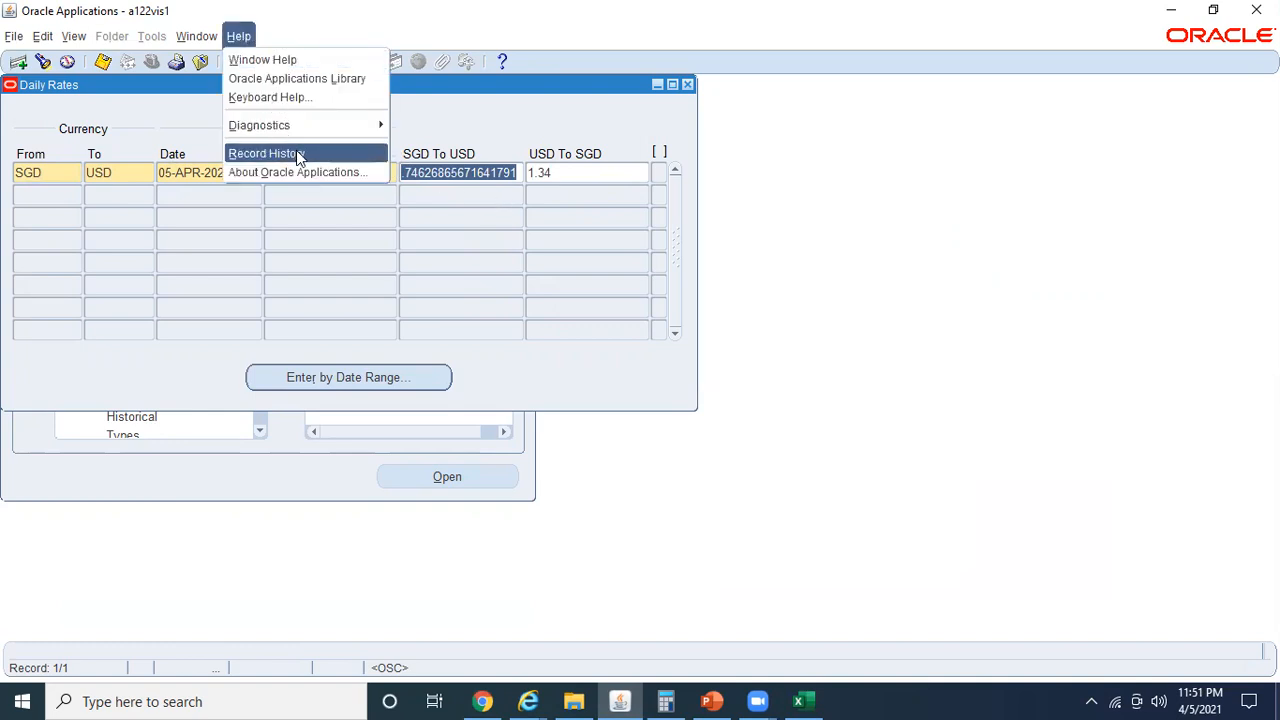
click(236, 151)
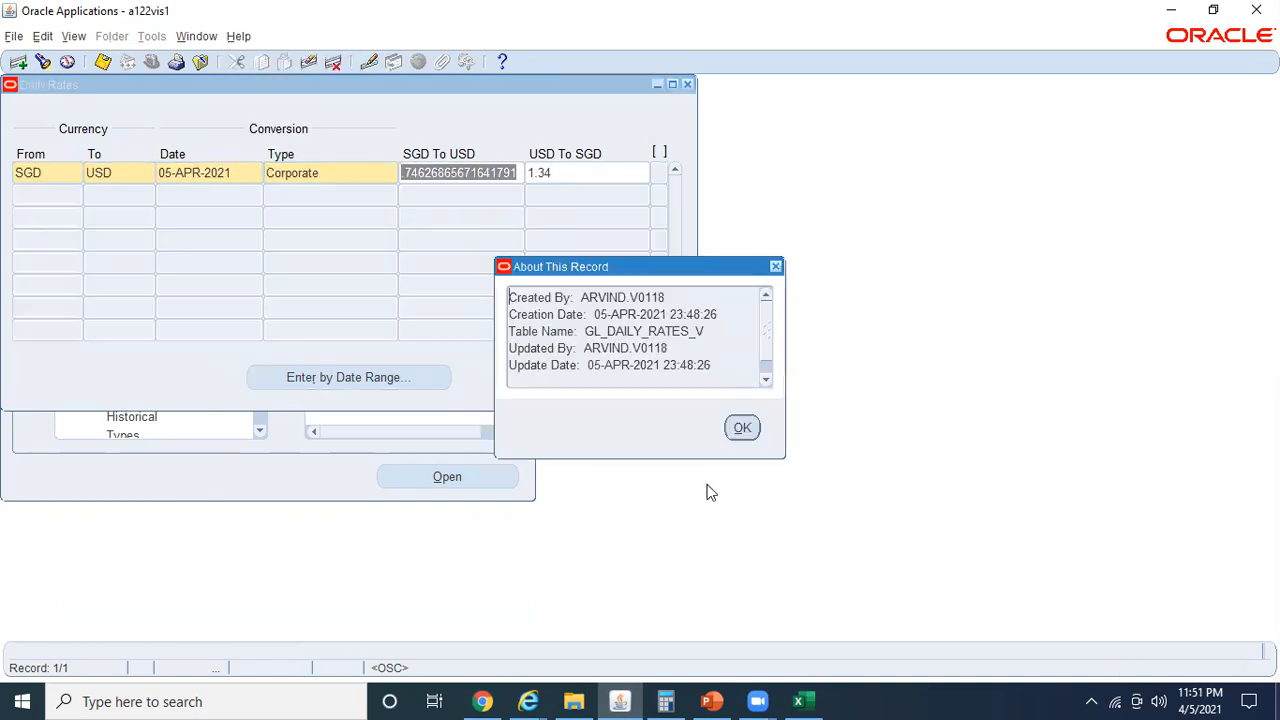
click(742, 429)
Review the AUD and SGD currency pairs in the Excel sheet, then the rate type of the record in Oracle's Daily Rates form.
key(alt+Tab)
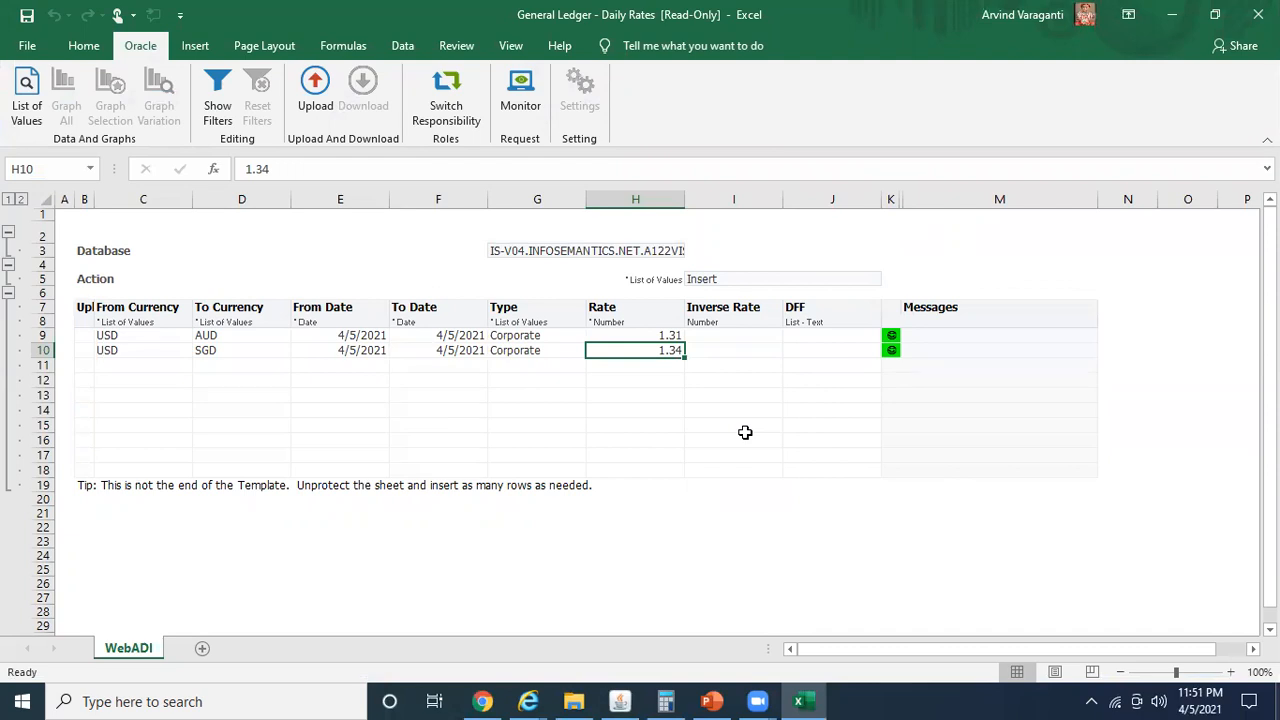
click(151, 340)
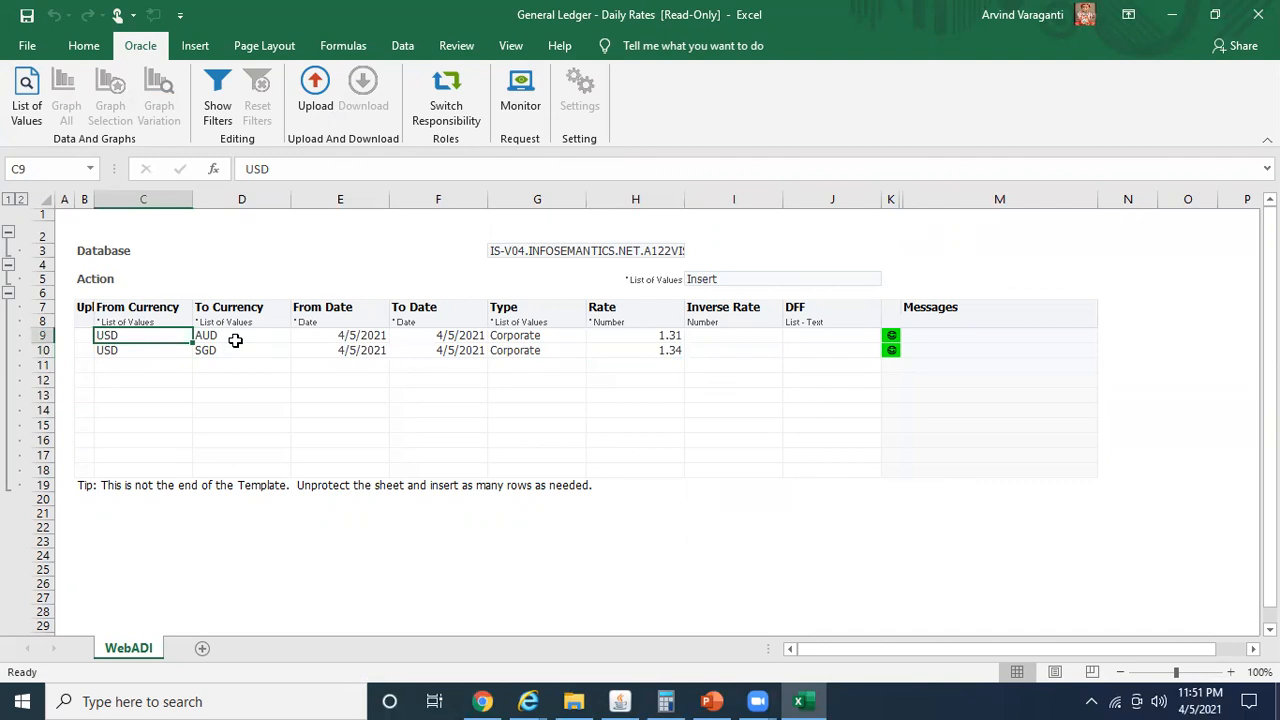
click(150, 354)
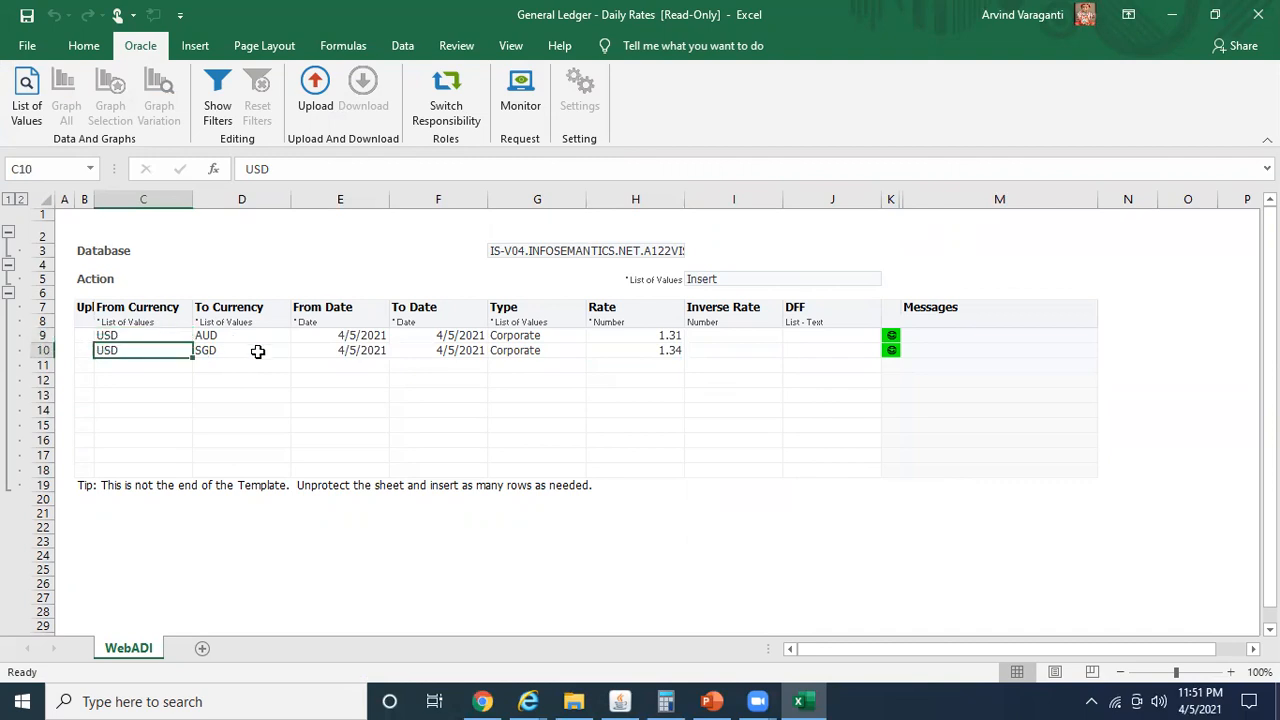
click(257, 351)
key(alt+Tab)
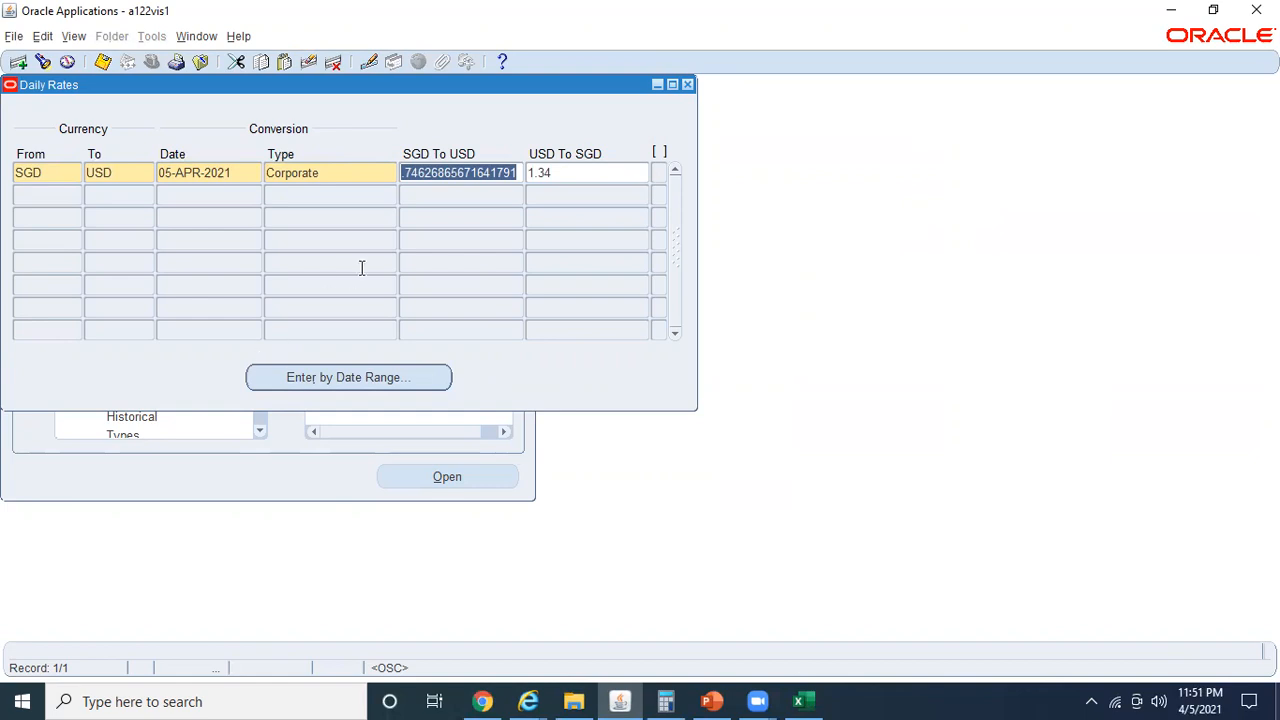
click(354, 176)
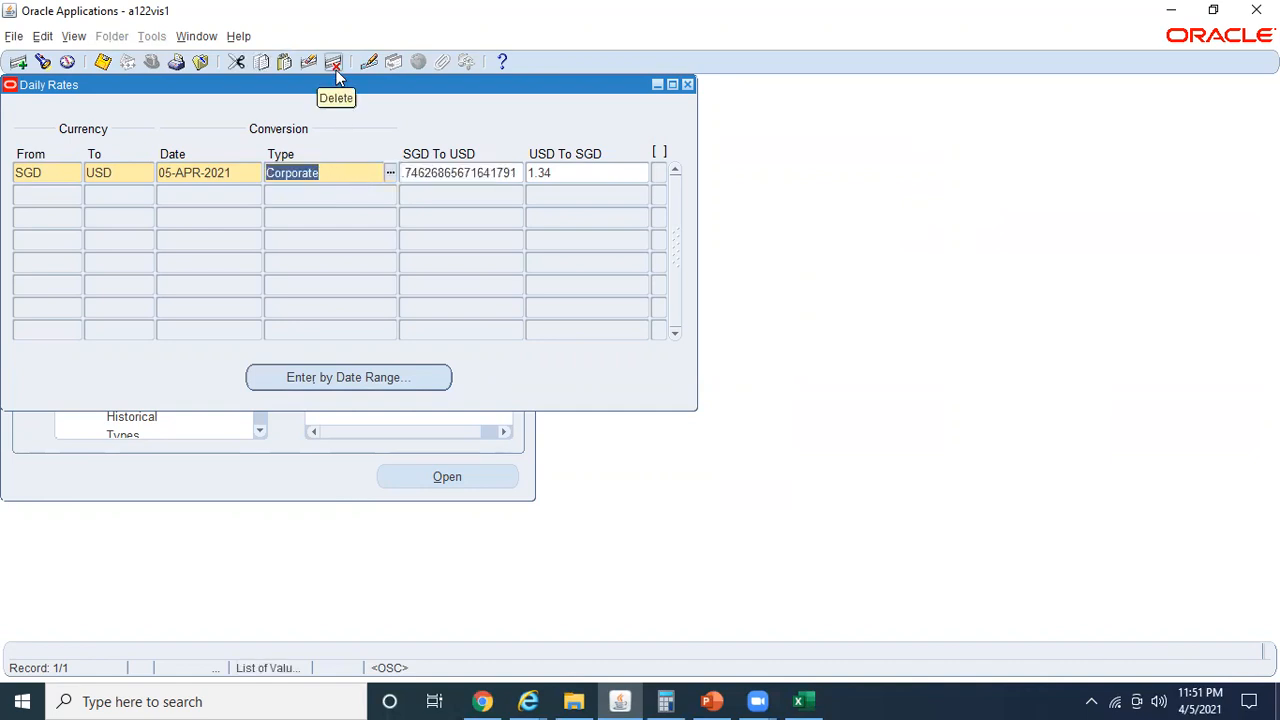
Switch to the Excel daily rates sheet, set the Action to Delete, and clear the Rate values of the AUD and SGD rows.
key(alt+Tab)
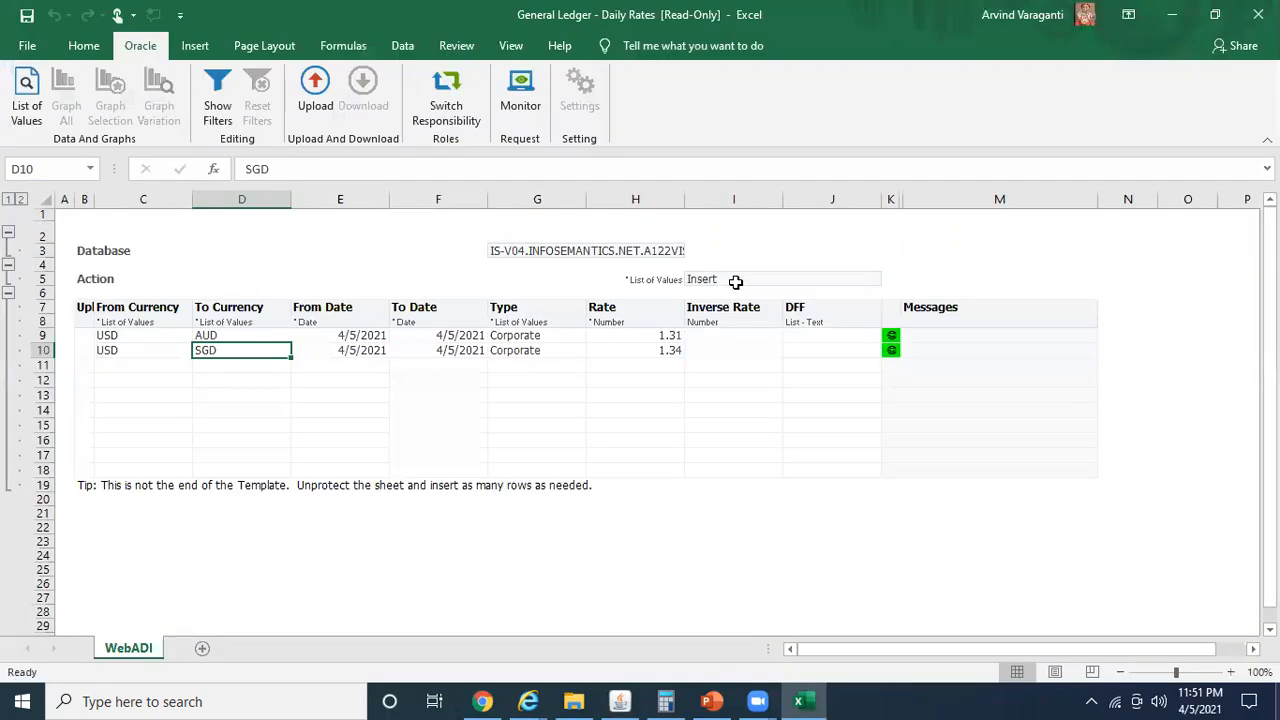
double_click(735, 281)
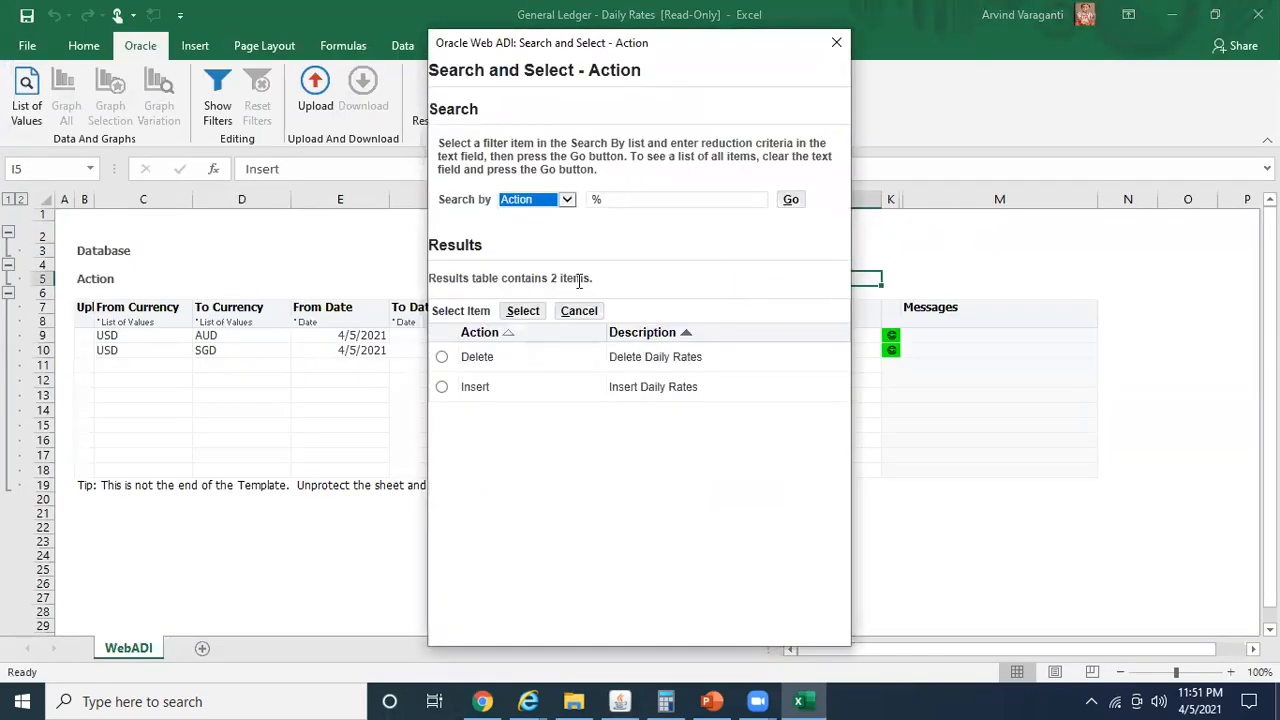
click(443, 357)
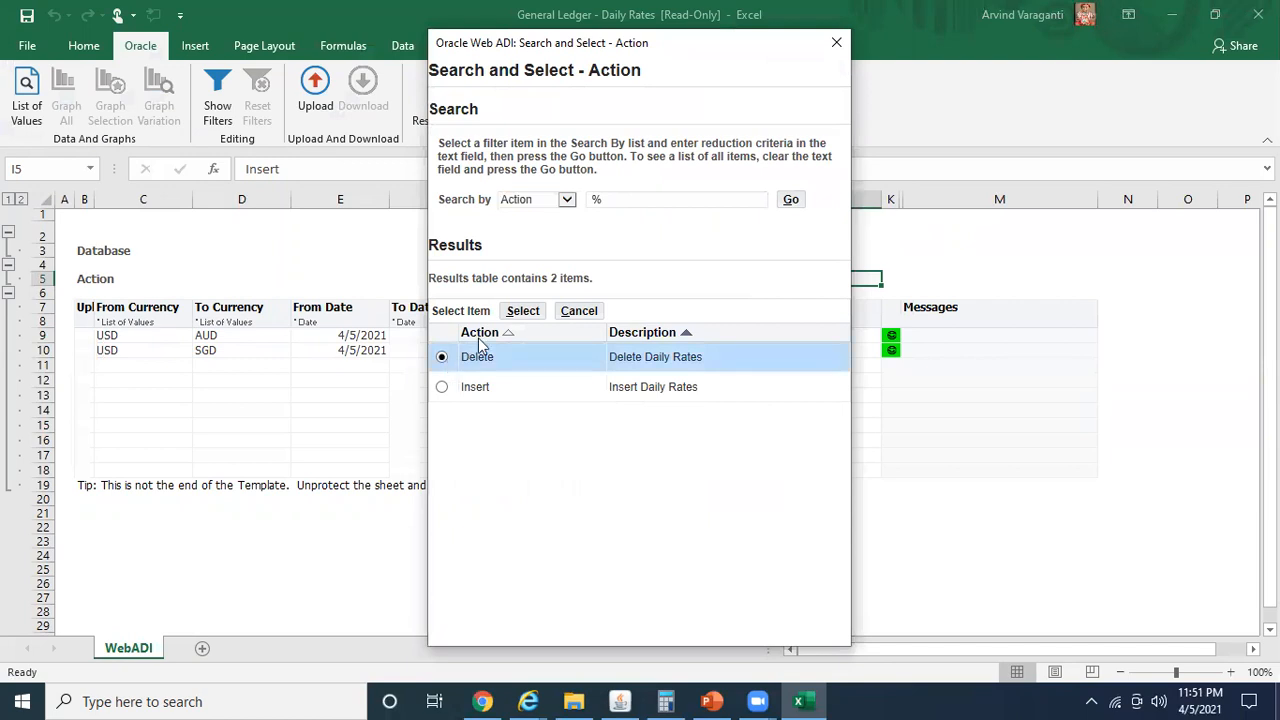
click(522, 311)
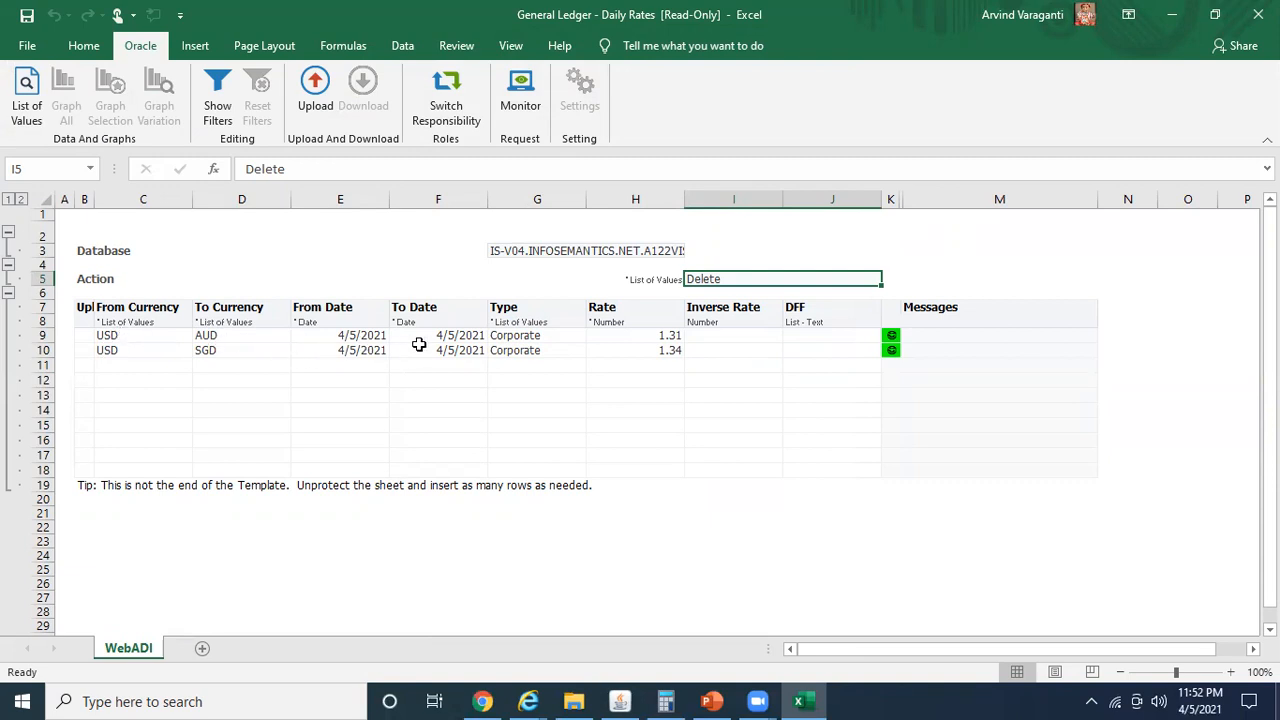
drag(659, 339, 663, 355)
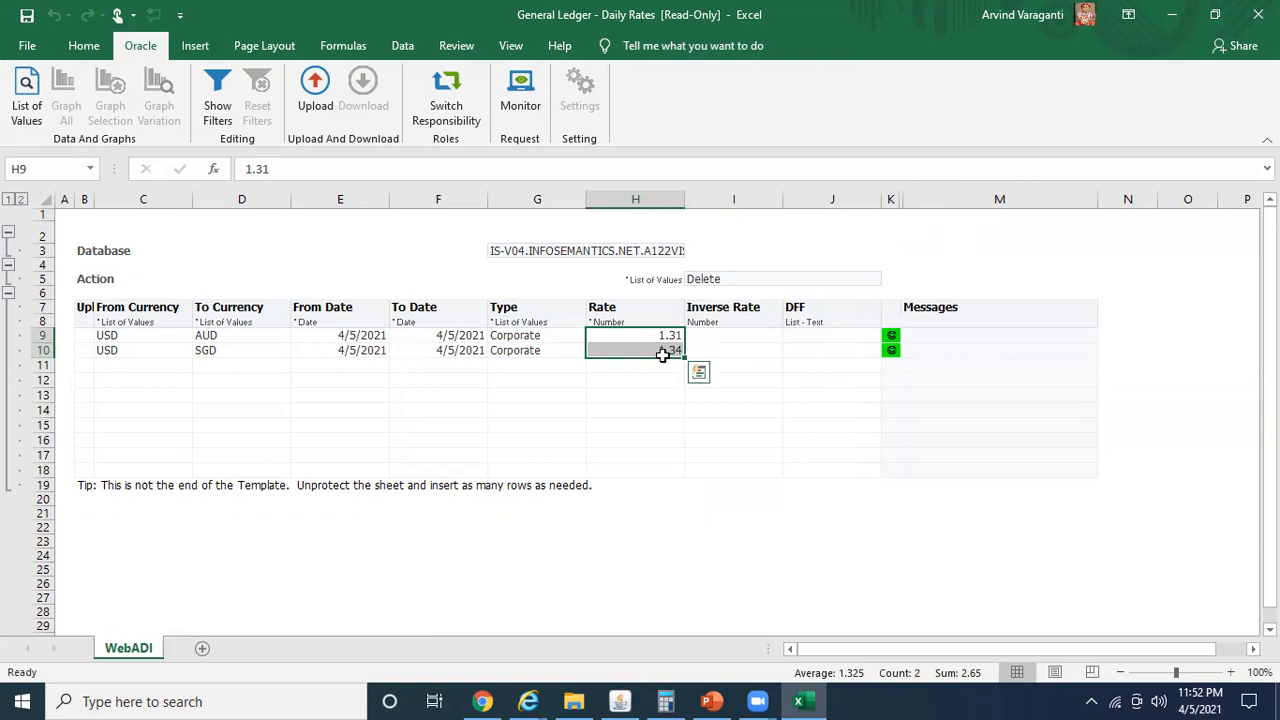
key(Delete)
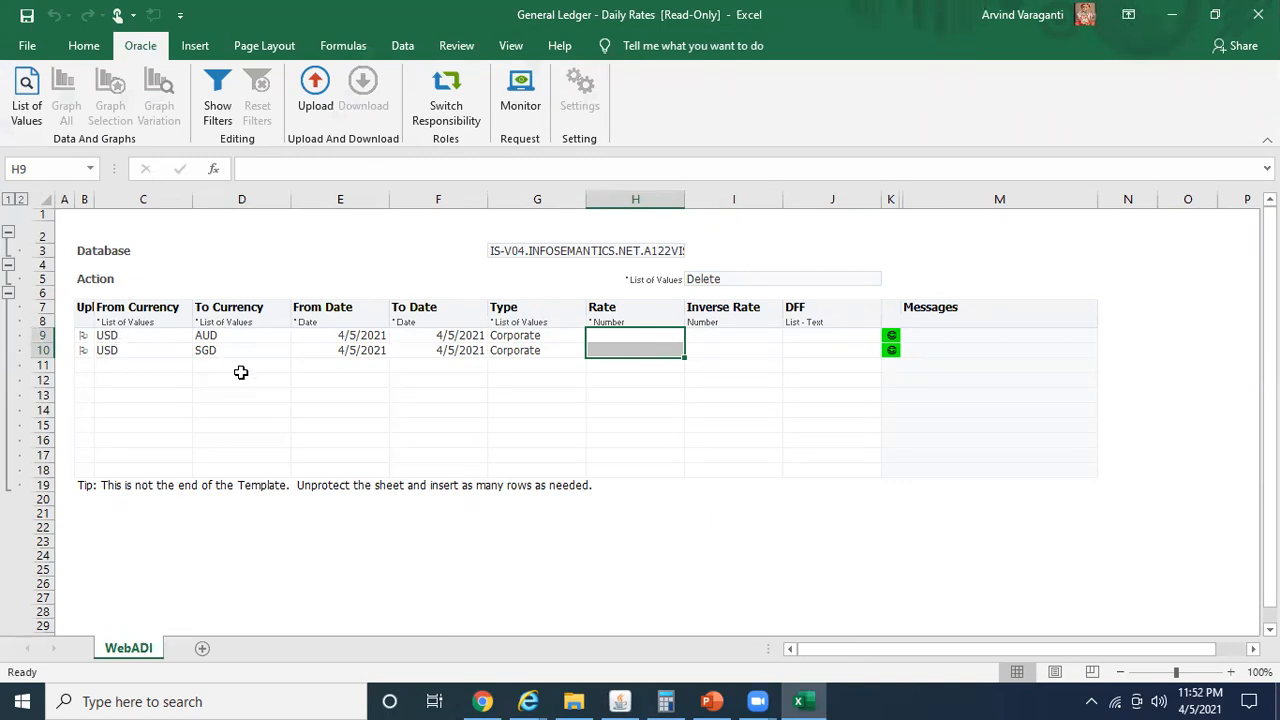
Review the date range, rate type, currency pairs and Rate cell of the rows marked for deletion.
click(346, 336)
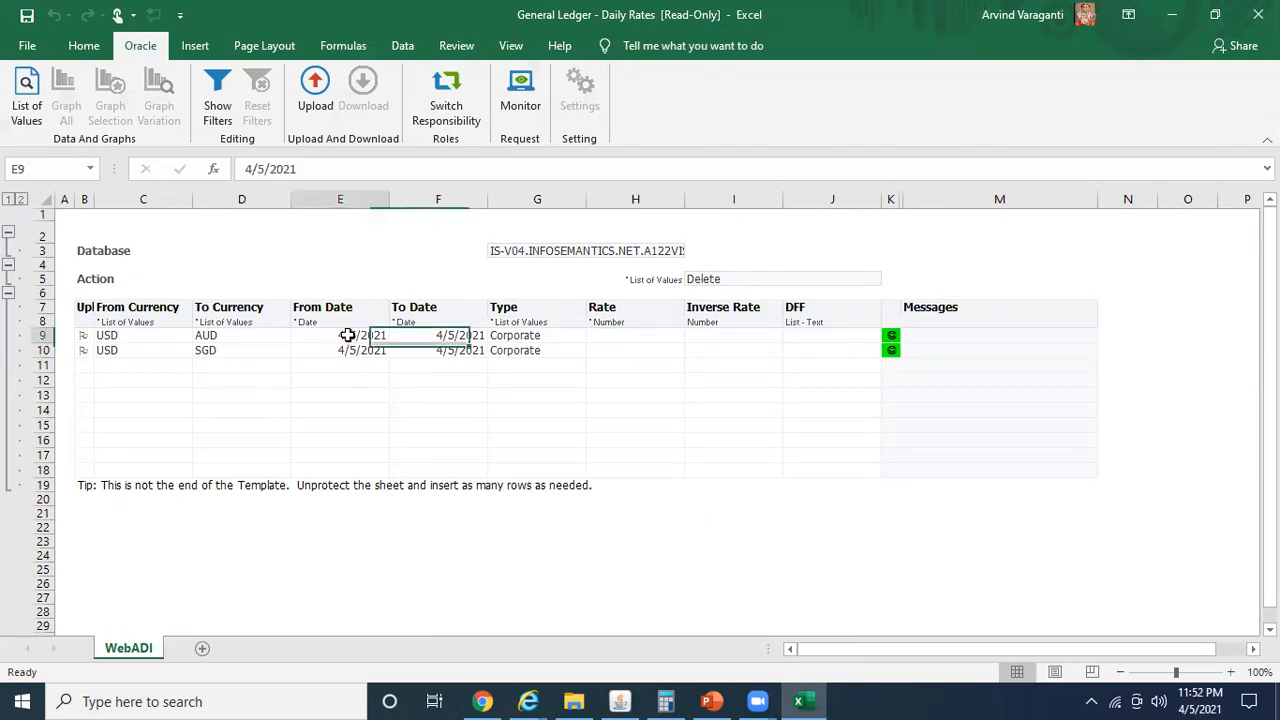
click(520, 340)
drag(366, 334, 456, 336)
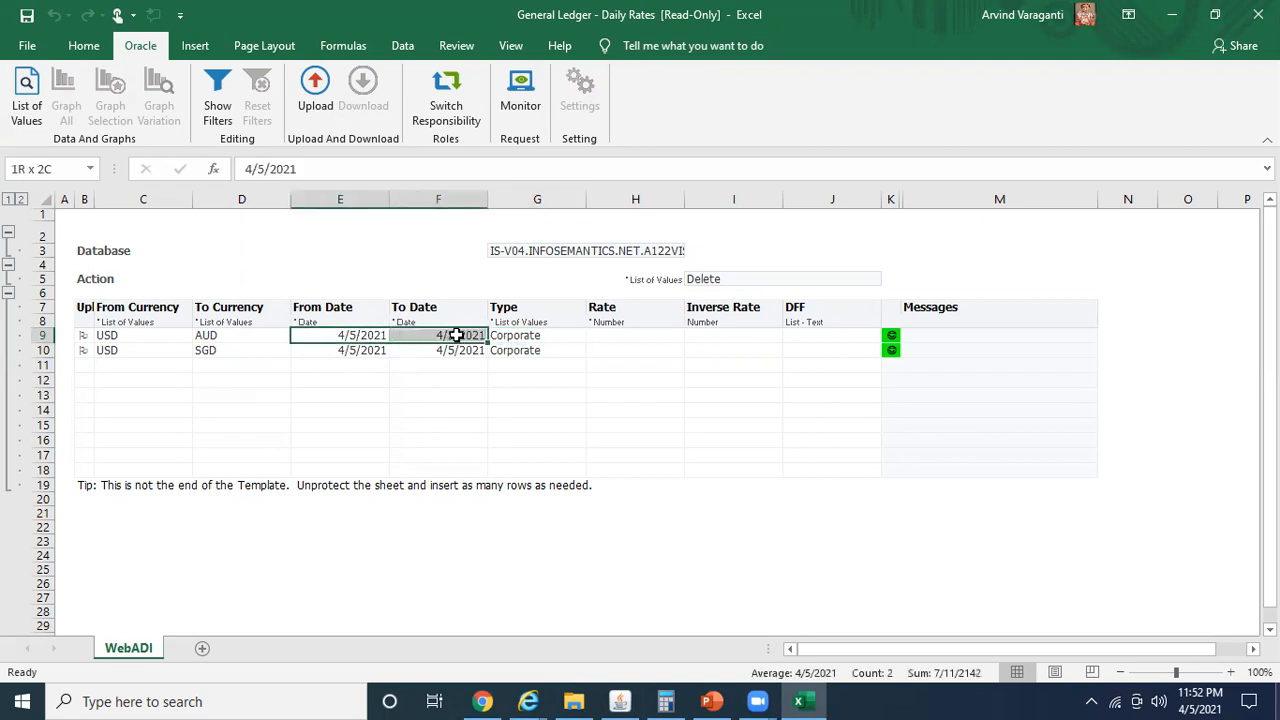
click(157, 338)
drag(157, 338, 216, 344)
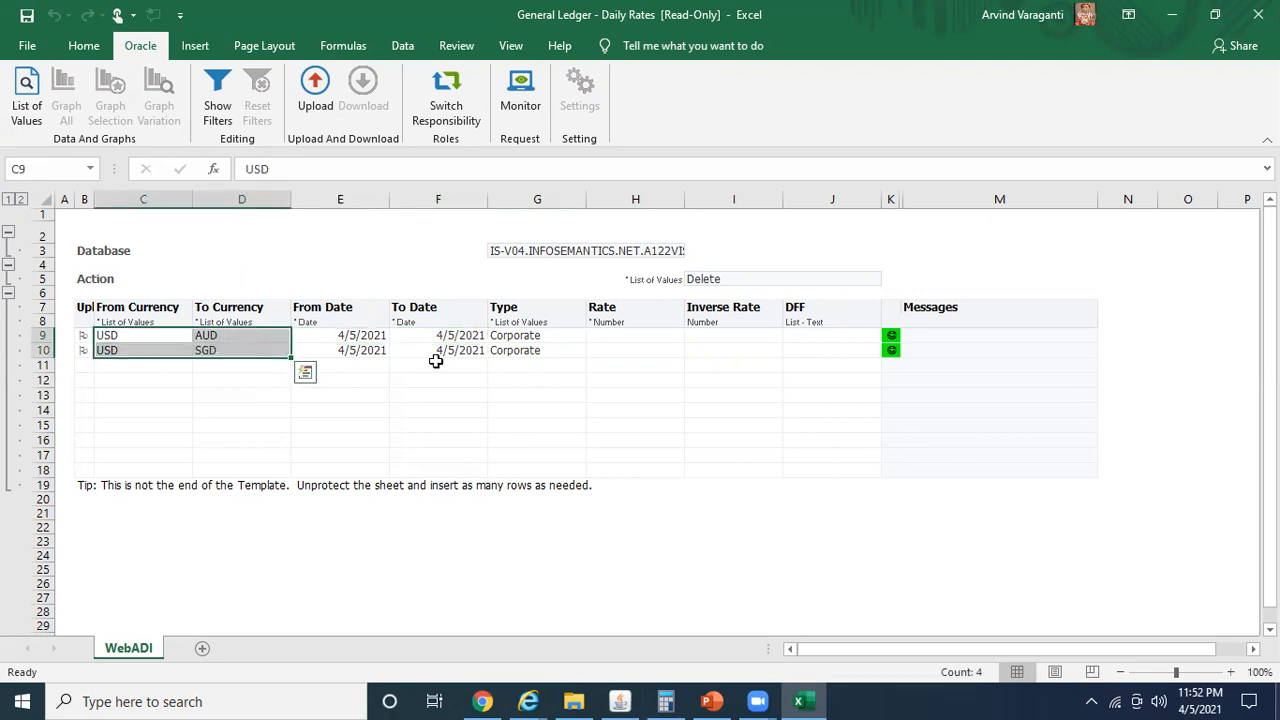
click(628, 337)
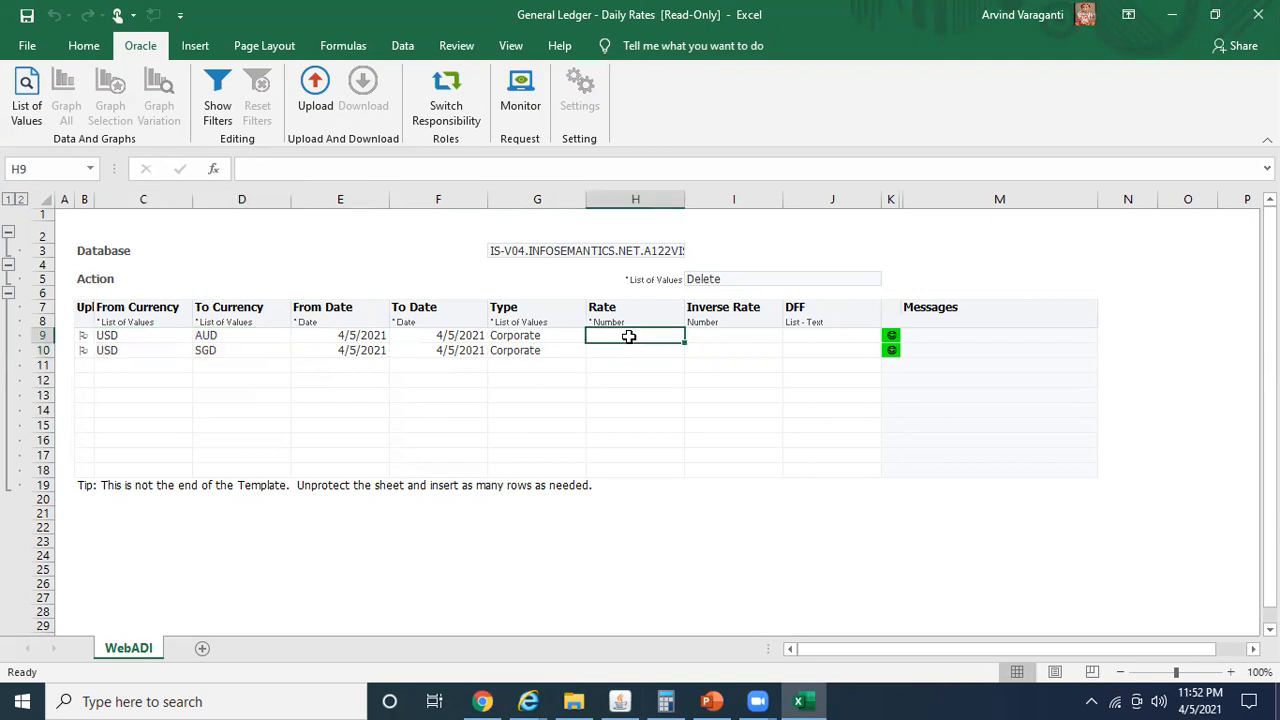
Close the Daily Rates form in Oracle Applications and return to the Excel sheet.
key(alt+Tab)
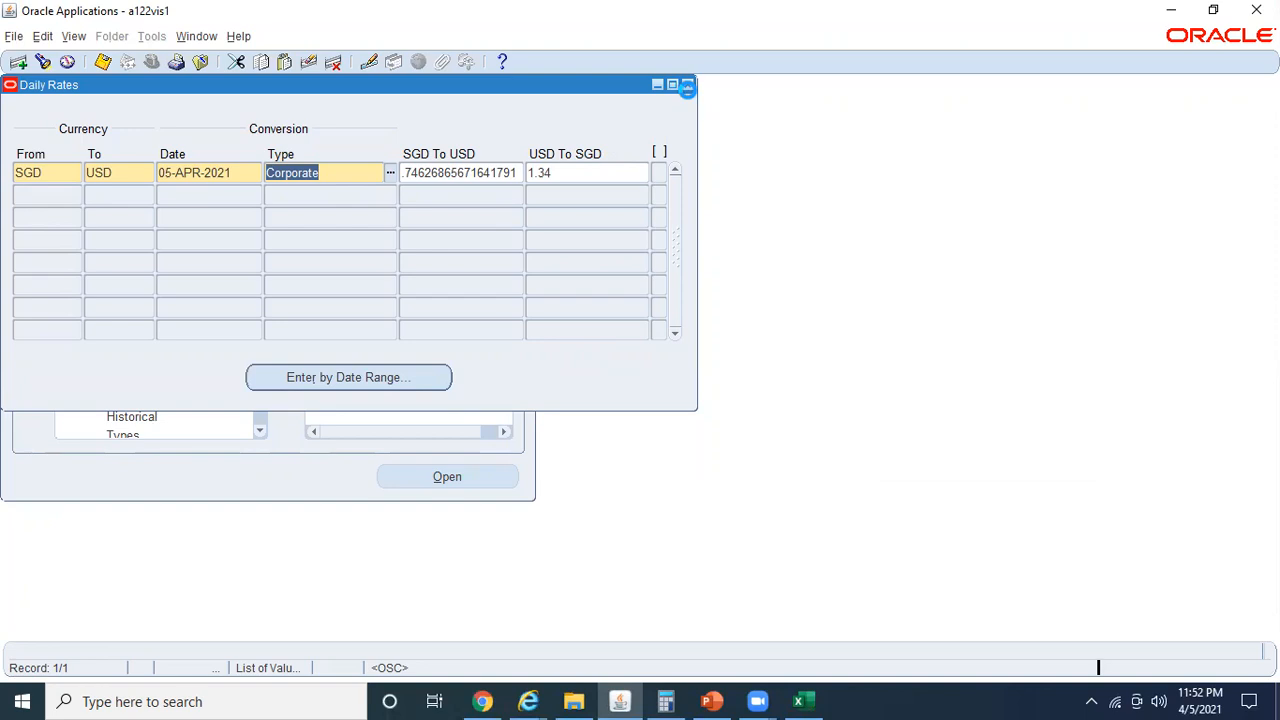
click(687, 88)
key(alt+Tab)
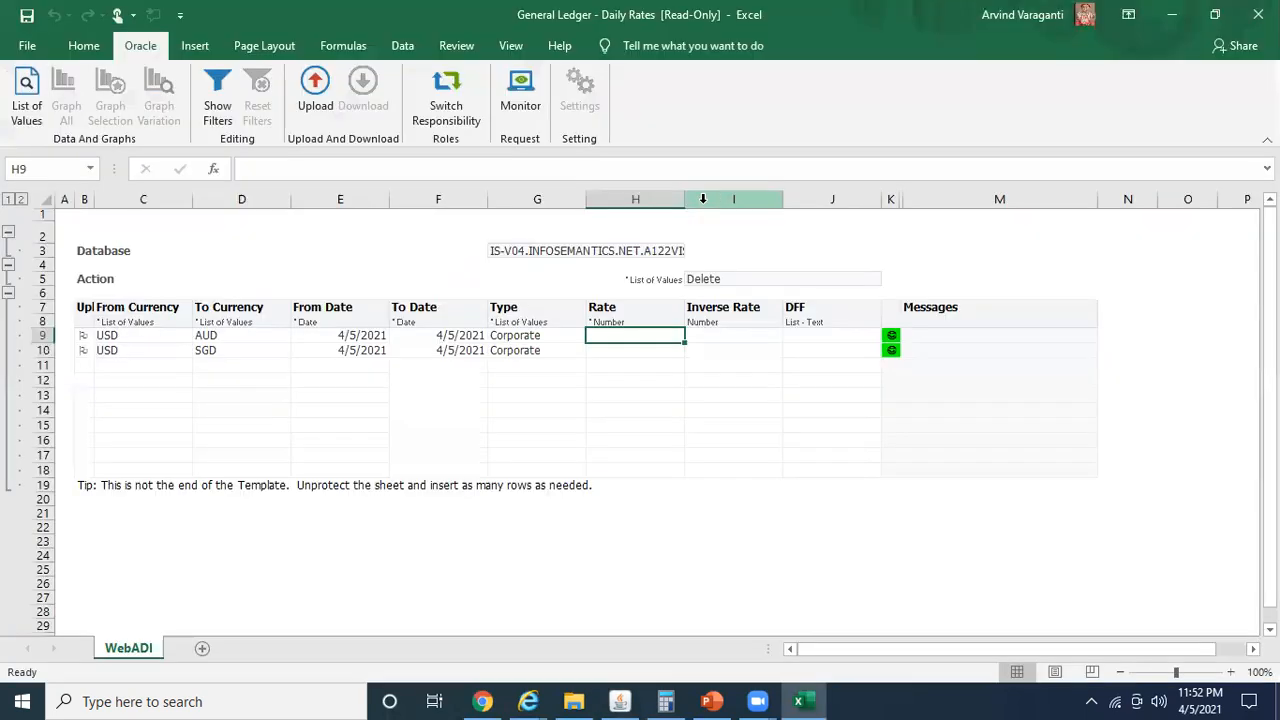
Upload all rows with Automatically Submit Daily Rates Import enabled, then close the upload confirmation.
click(729, 280)
click(318, 100)
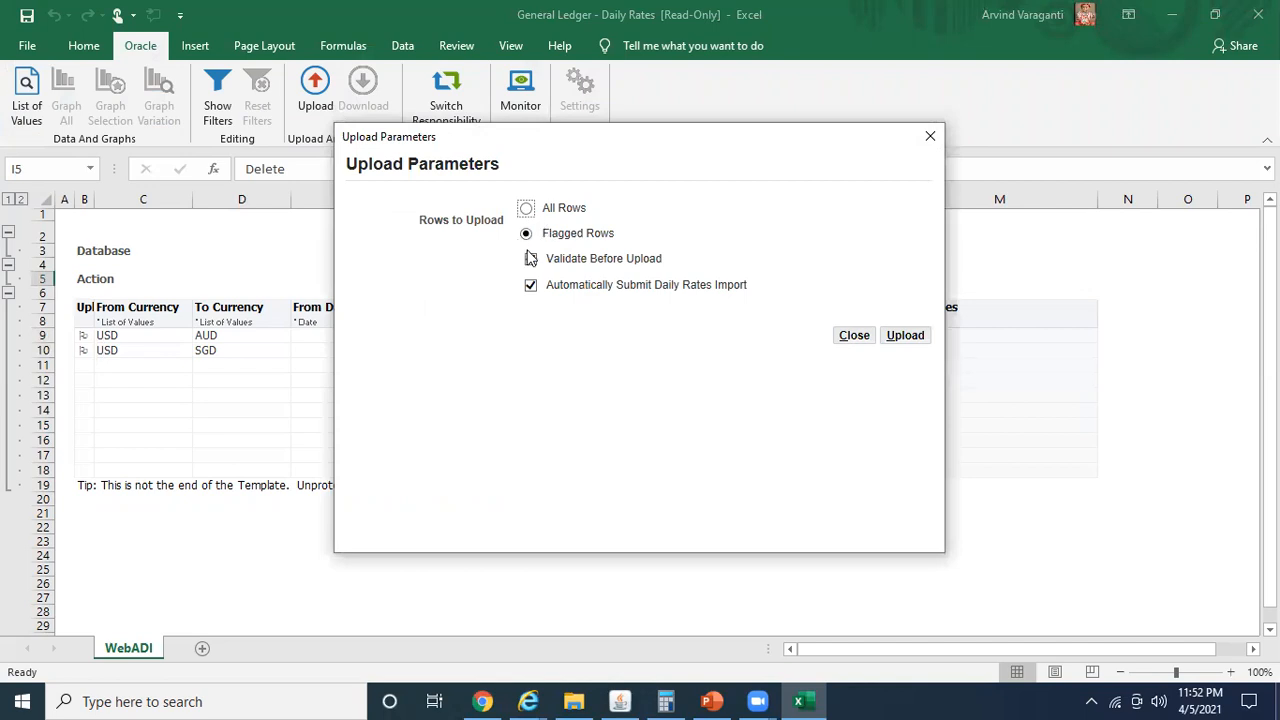
click(527, 209)
click(916, 337)
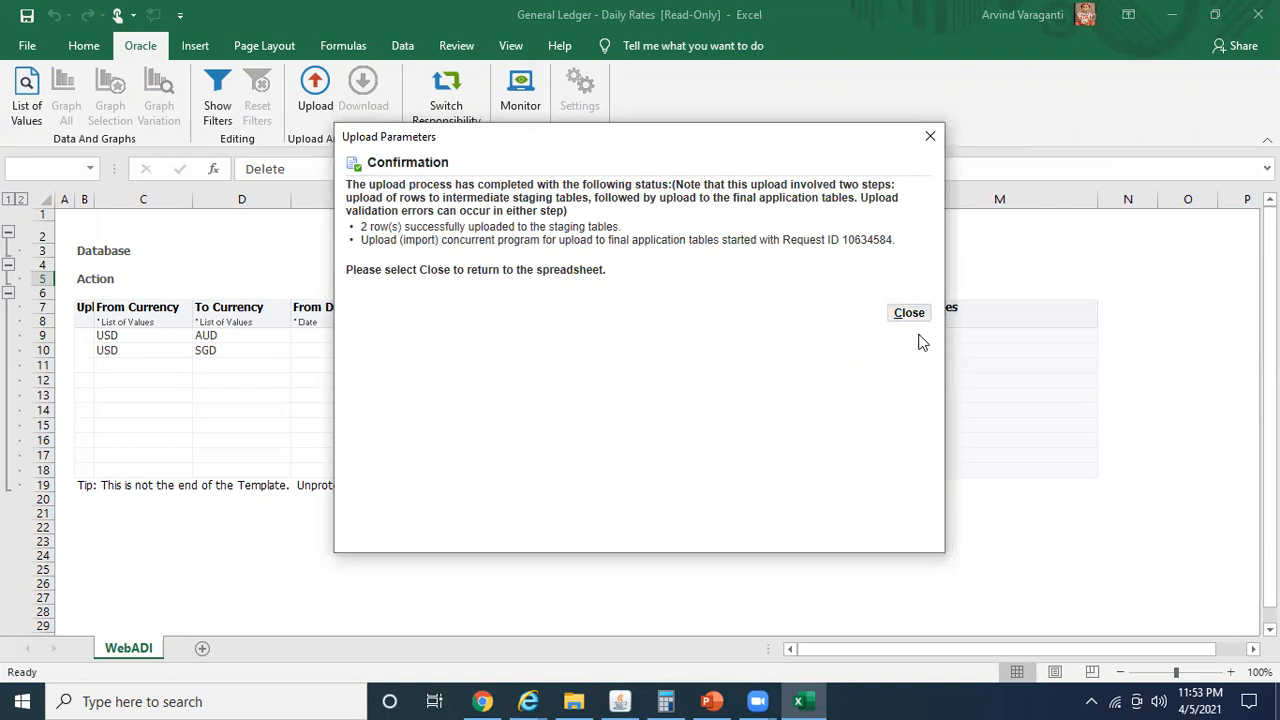
click(918, 316)
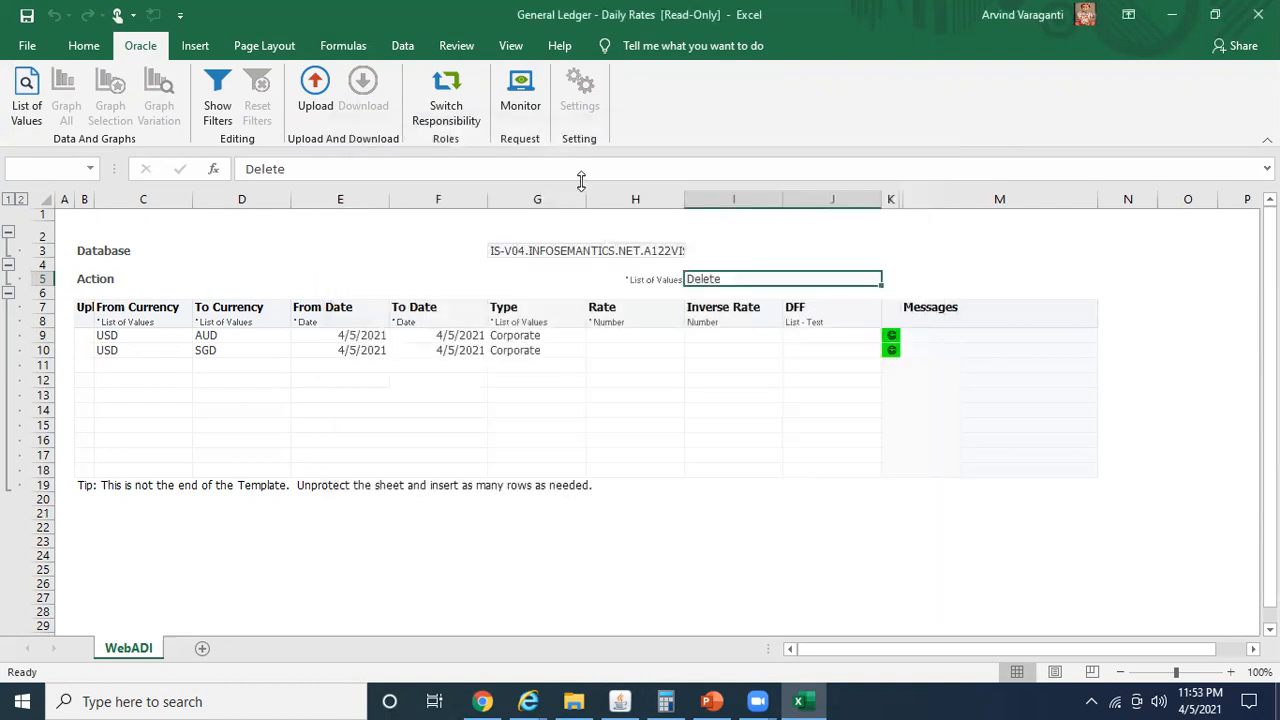
Monitor the submitted requests from the sheet and refresh the list repeatedly to check the import's phase and status.
click(520, 92)
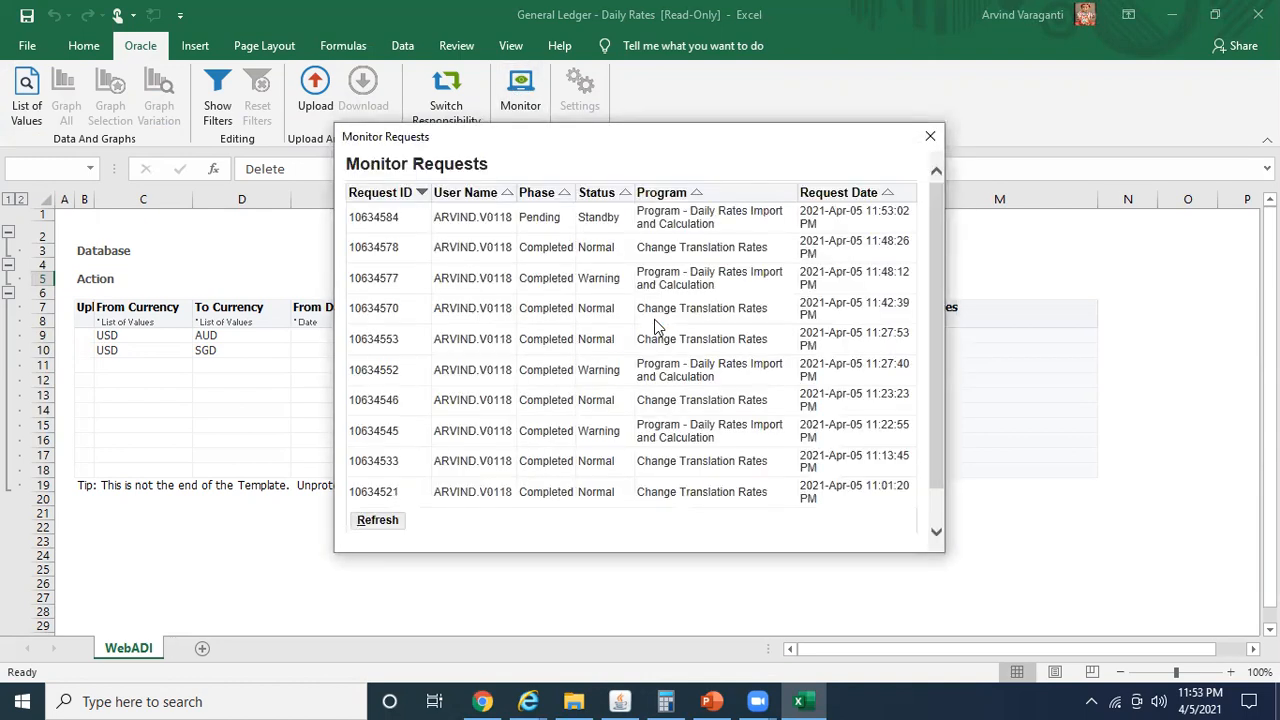
click(396, 526)
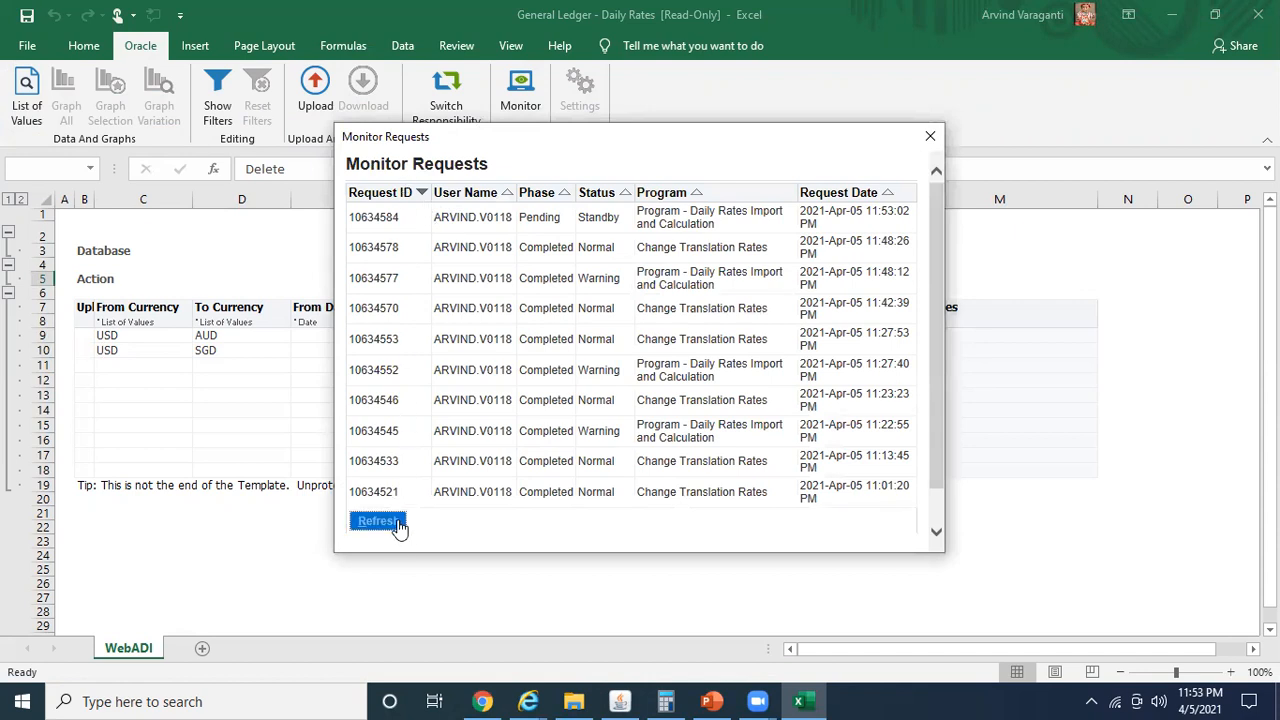
click(396, 525)
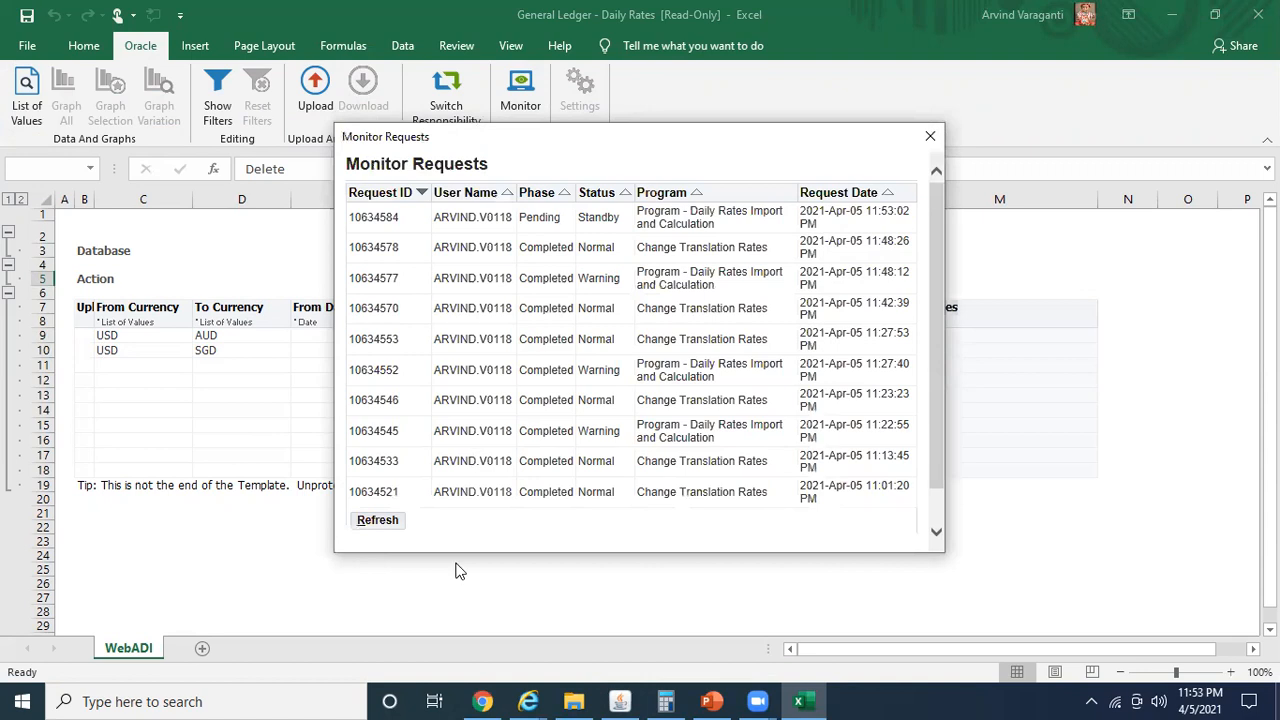
click(384, 526)
click(384, 526)
click(386, 524)
Switch to Oracle Applications, find all of your own requests, and refresh the resulting request list.
key(alt+Tab)
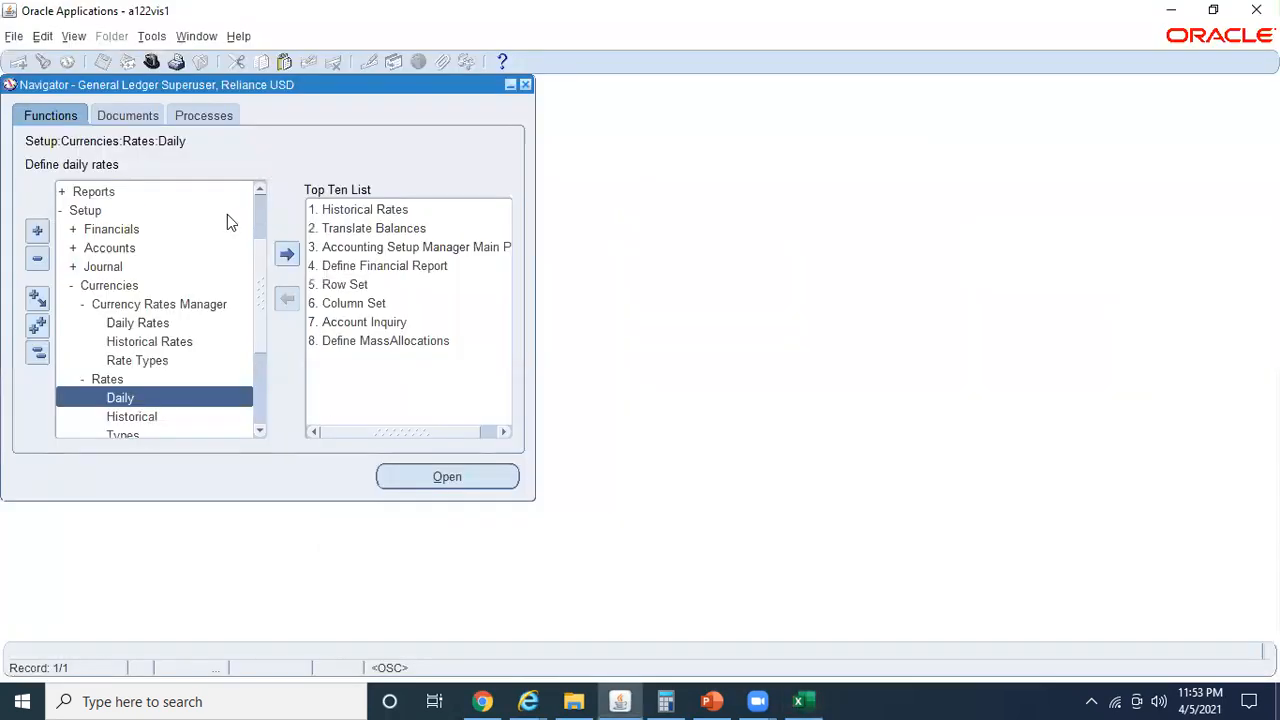
click(74, 36)
click(95, 275)
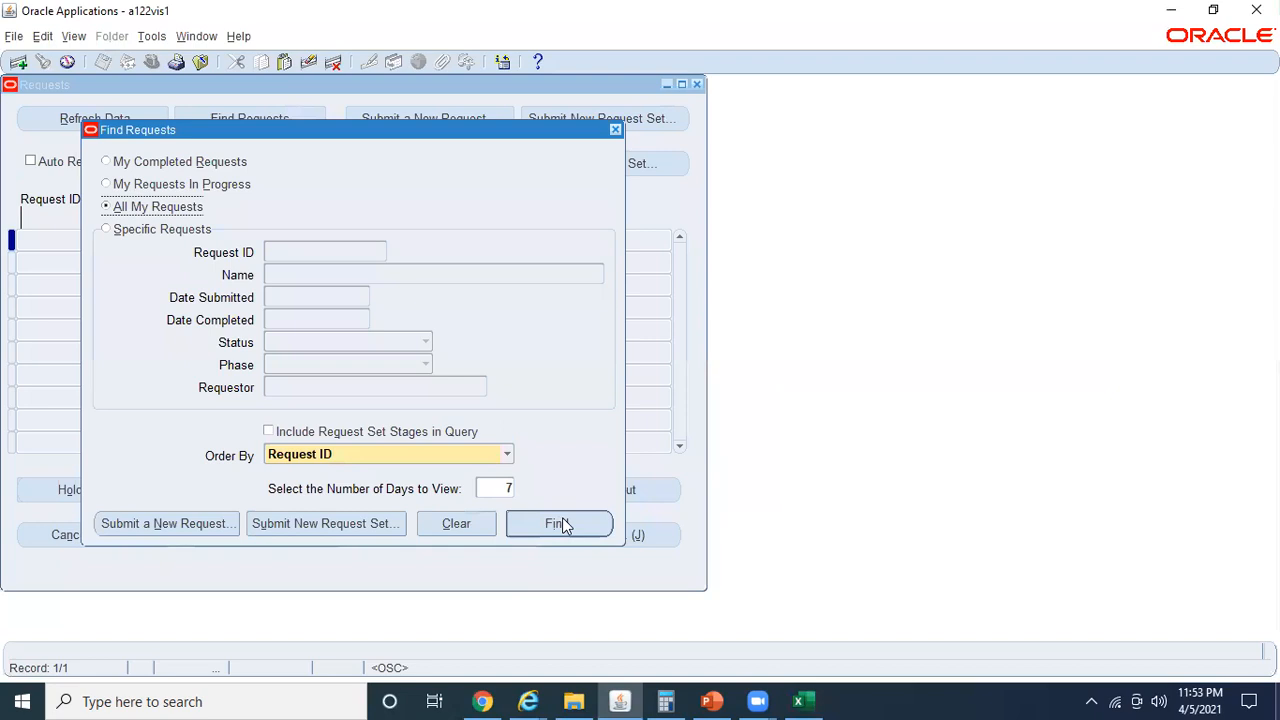
click(562, 525)
click(120, 120)
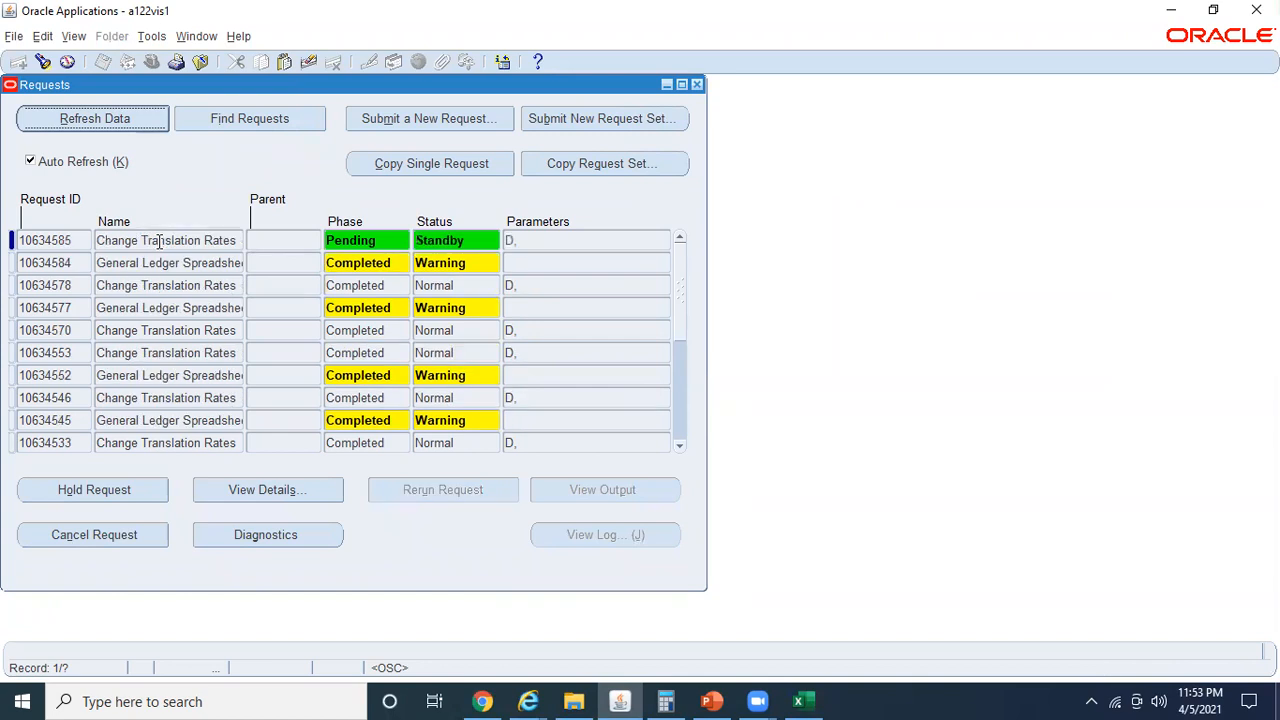
Request the output of the newest General Ledger Spreadsheet request, close the blank browser tab, and refresh the Oracle request list.
click(208, 262)
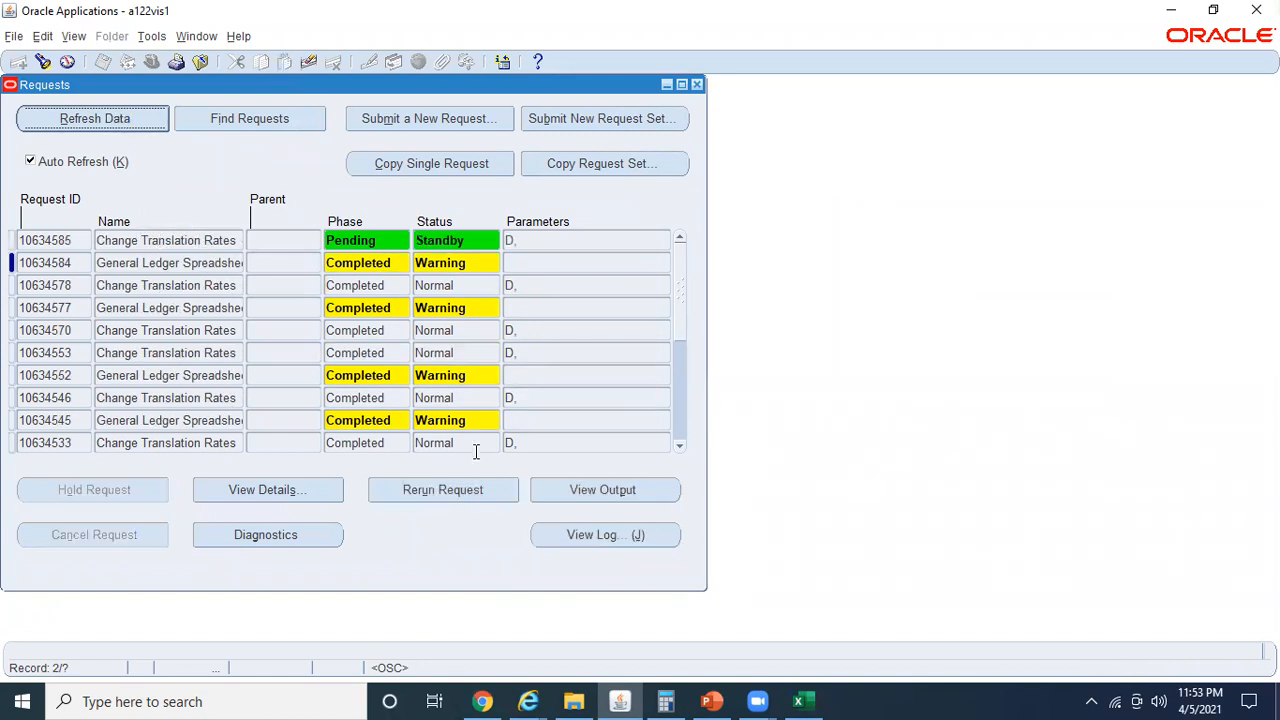
click(570, 488)
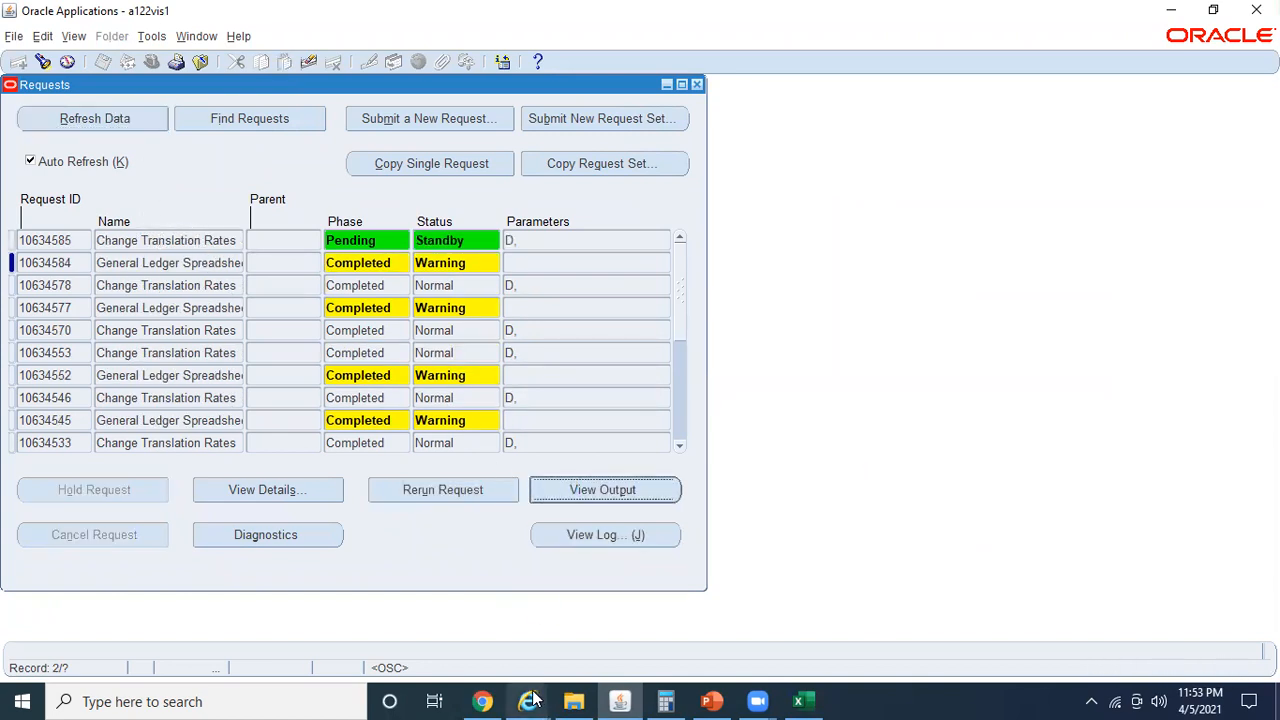
click(727, 632)
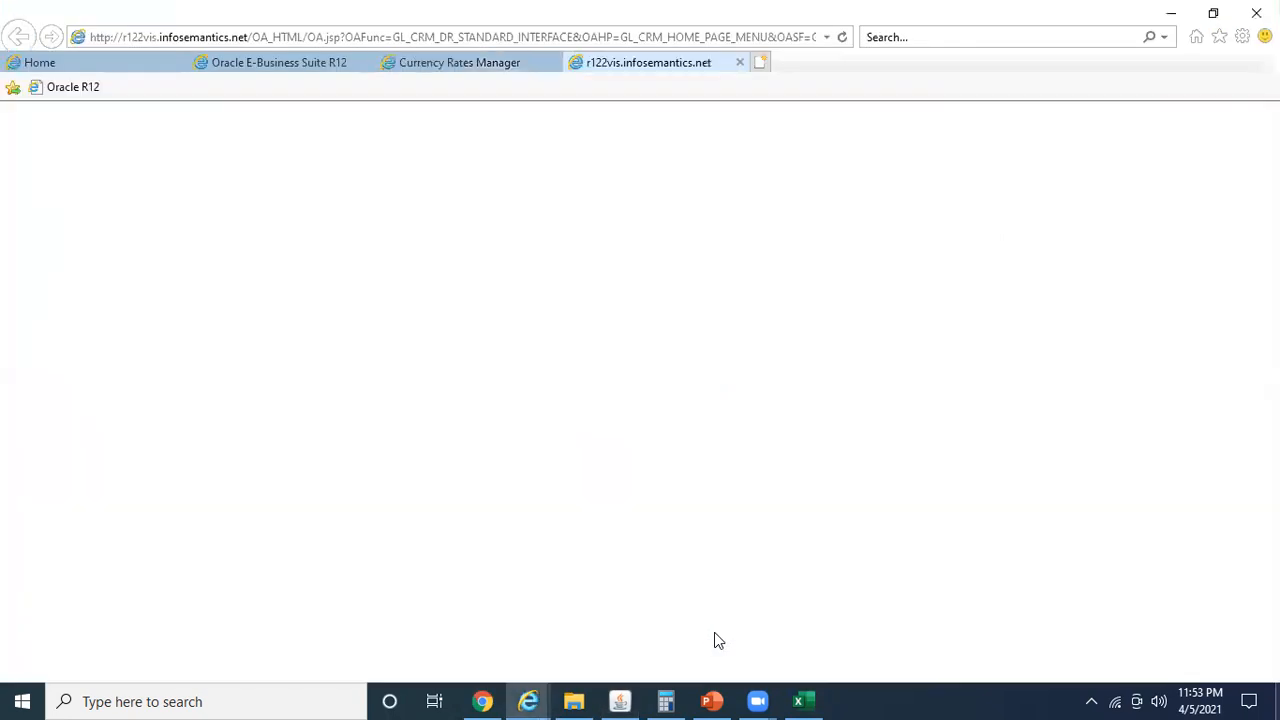
click(740, 62)
key(alt+Tab)
click(125, 120)
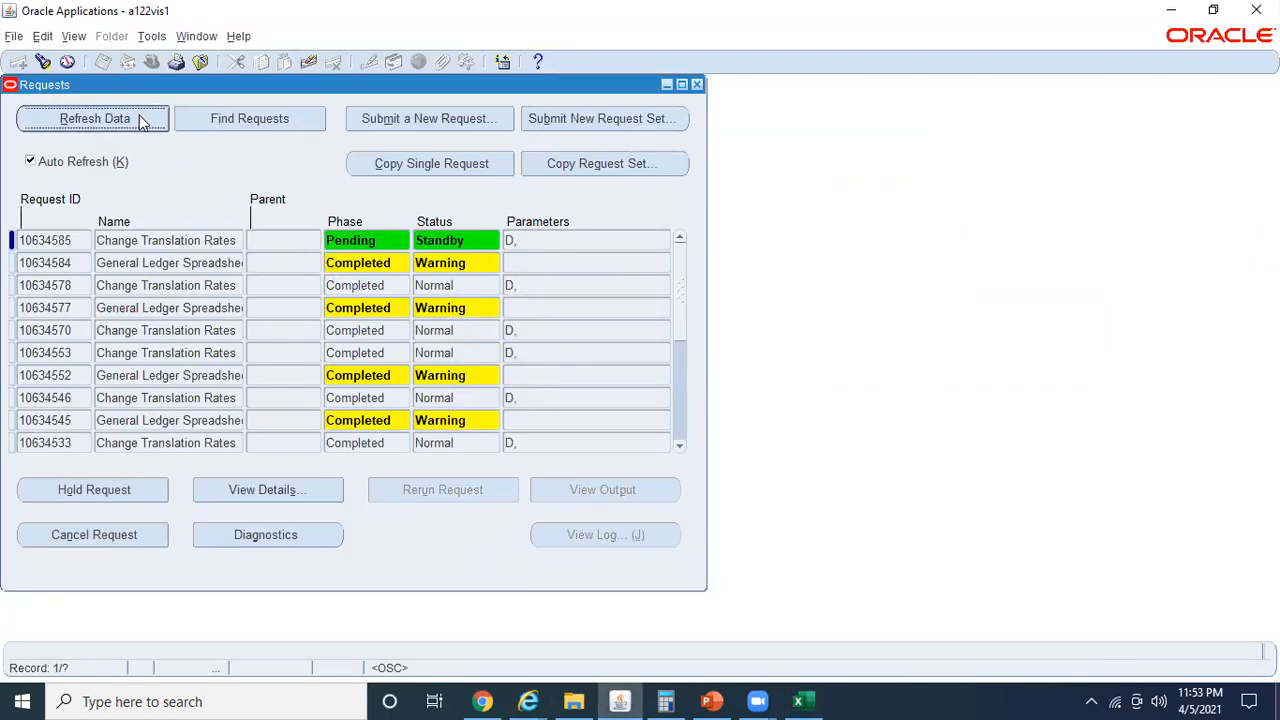
click(140, 120)
Close the Monitor Requests window in Excel and the Requests form in Oracle Applications.
click(805, 701)
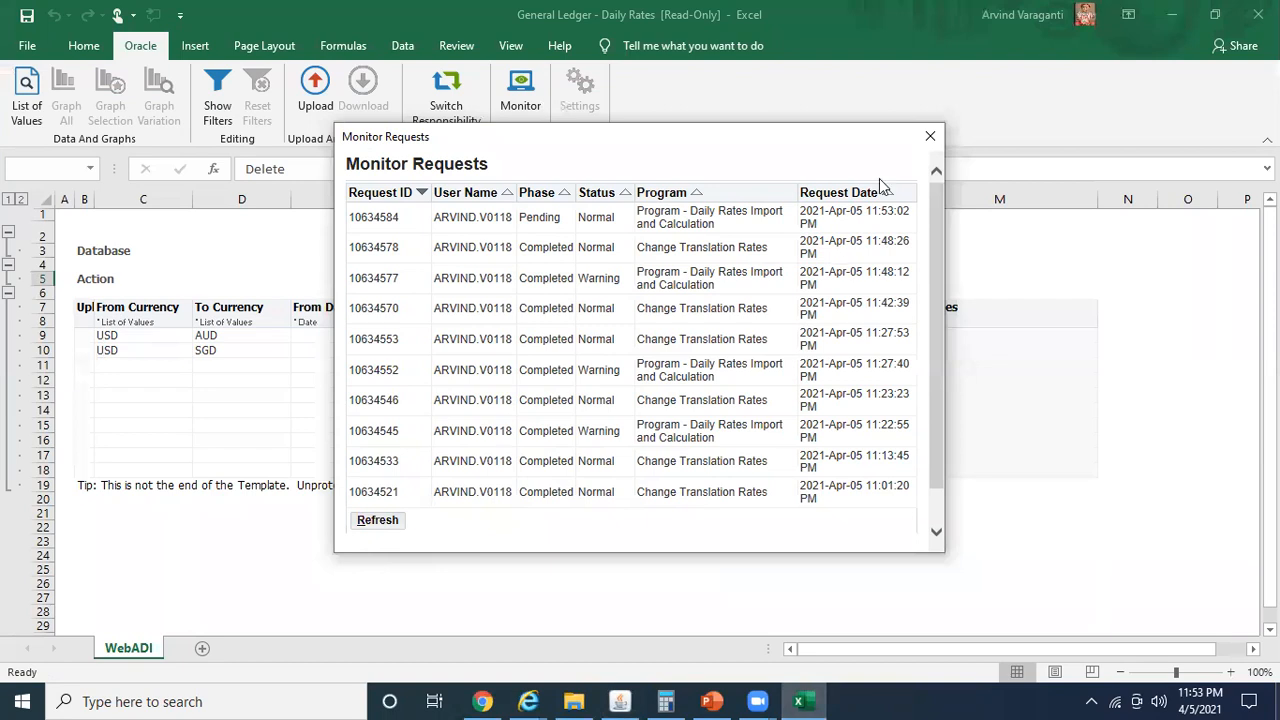
click(930, 136)
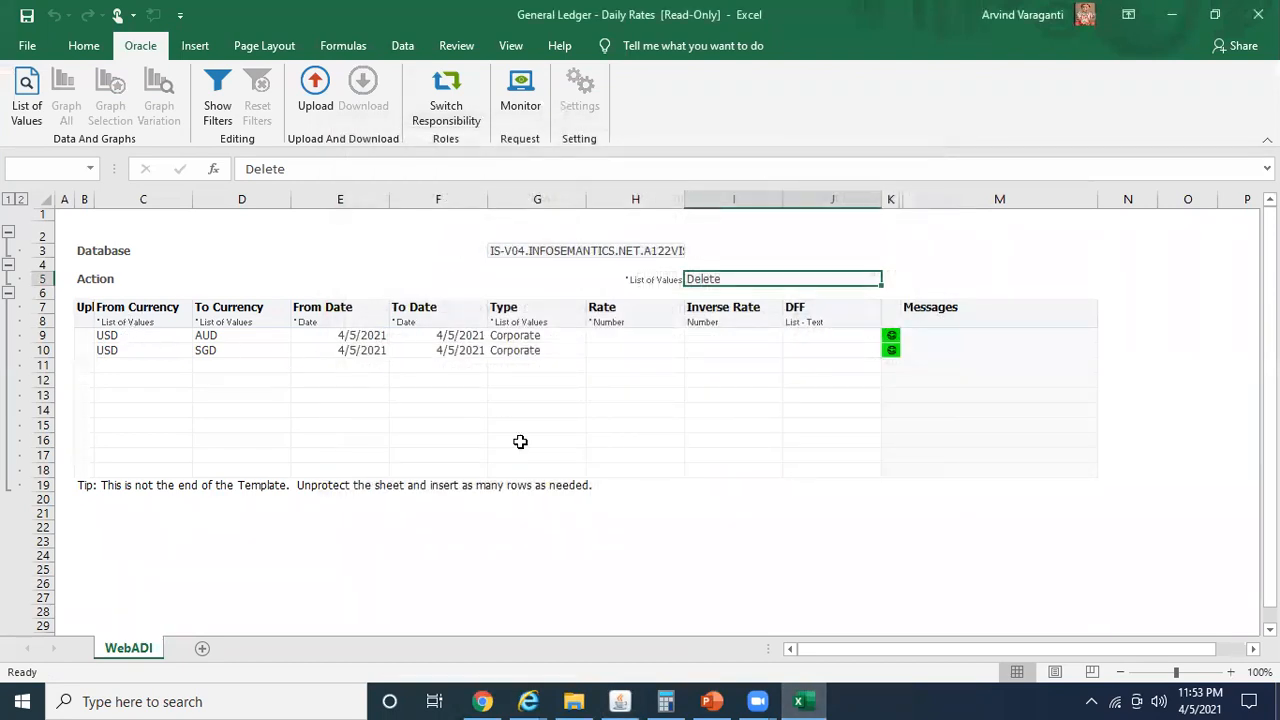
click(620, 701)
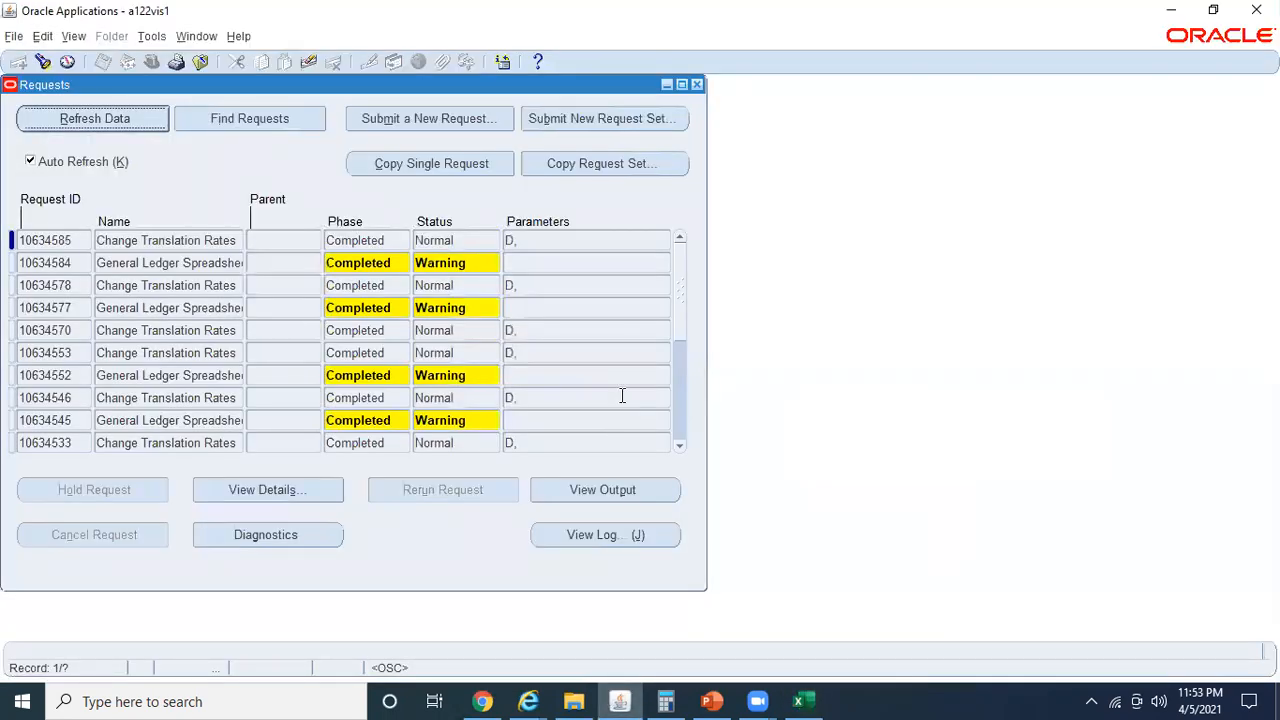
click(697, 85)
Open the Daily Rates form and query the USD to AUD rate for 05-APR-2021.
double_click(175, 400)
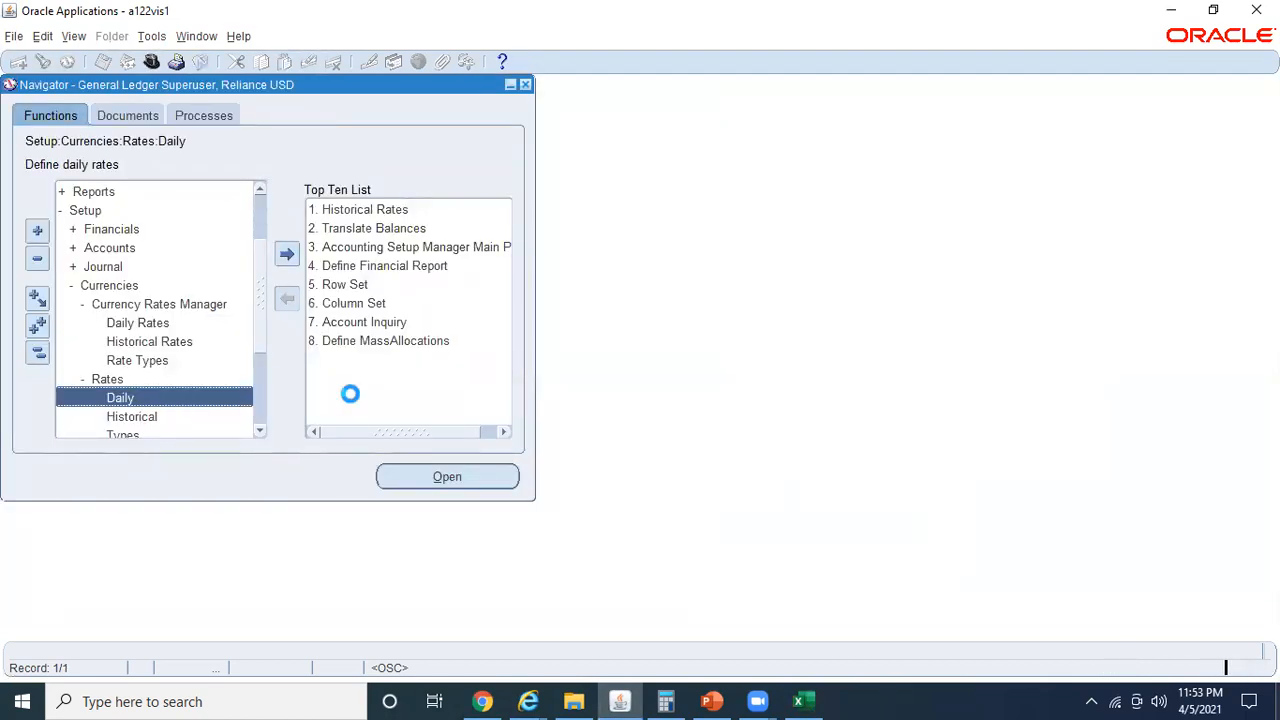
key(F11)
text(USD)
key(Tab)
text(AUD)
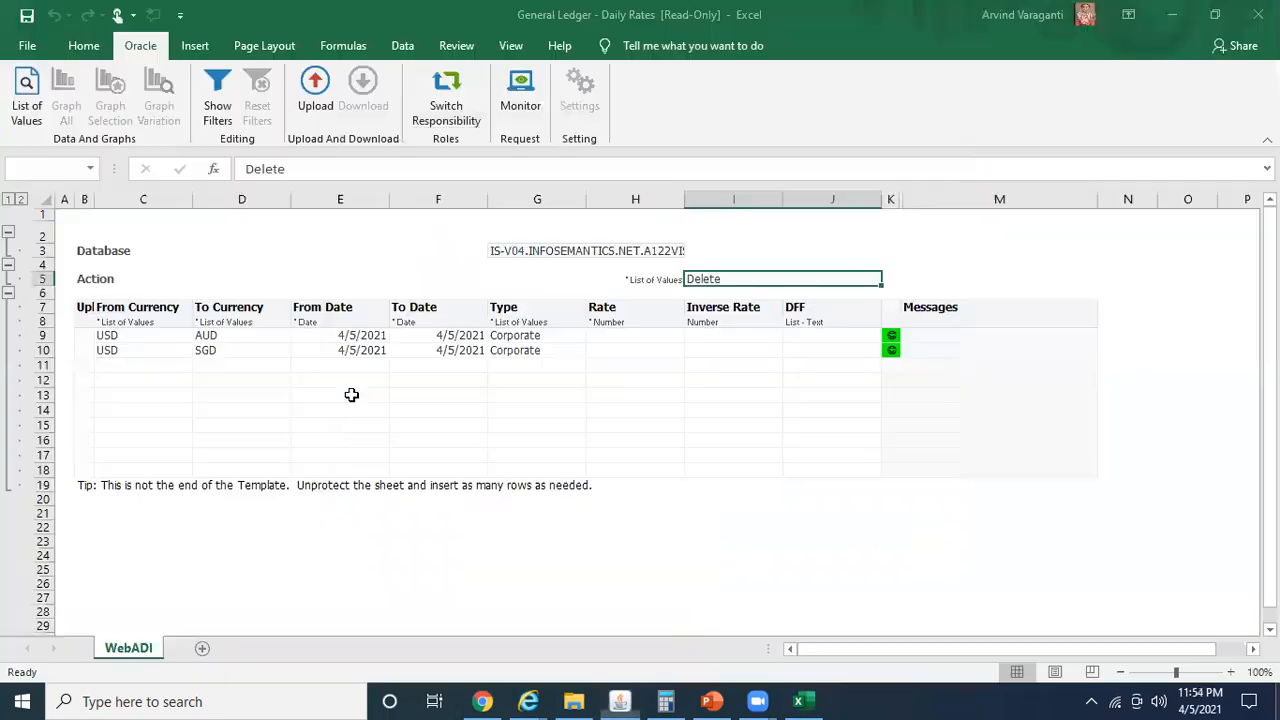
key(Tab)
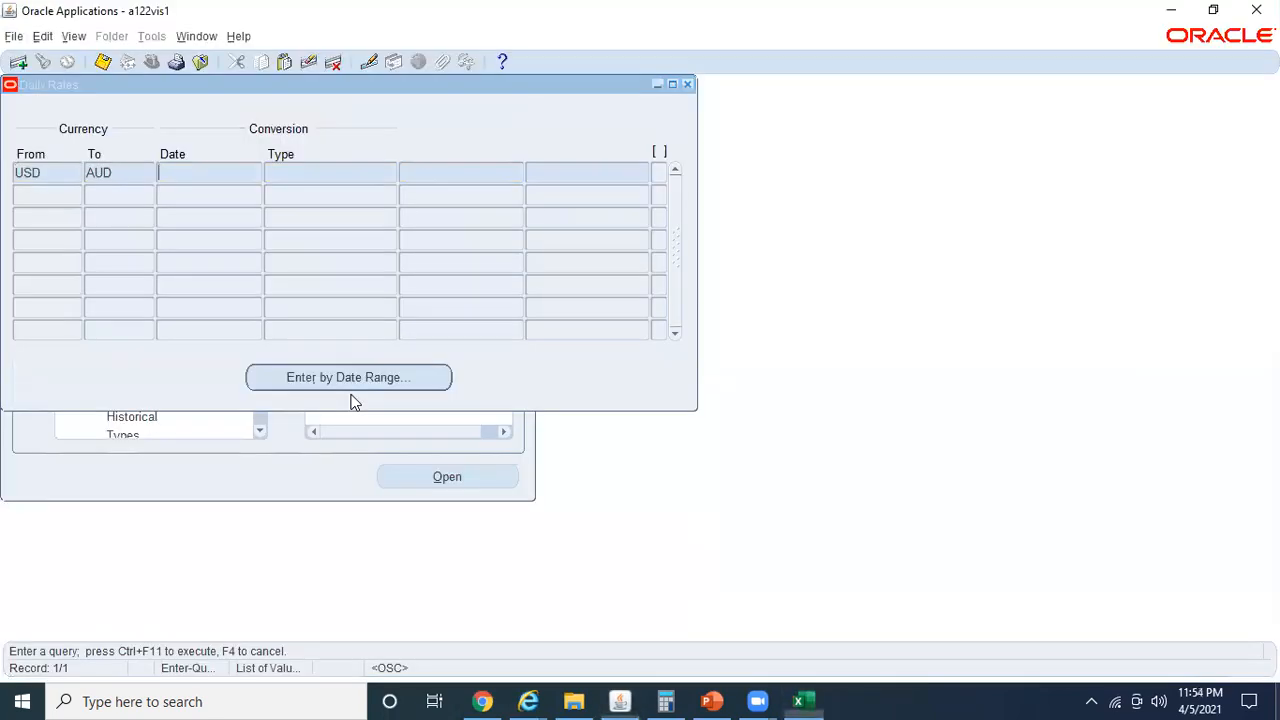
text(05-A)
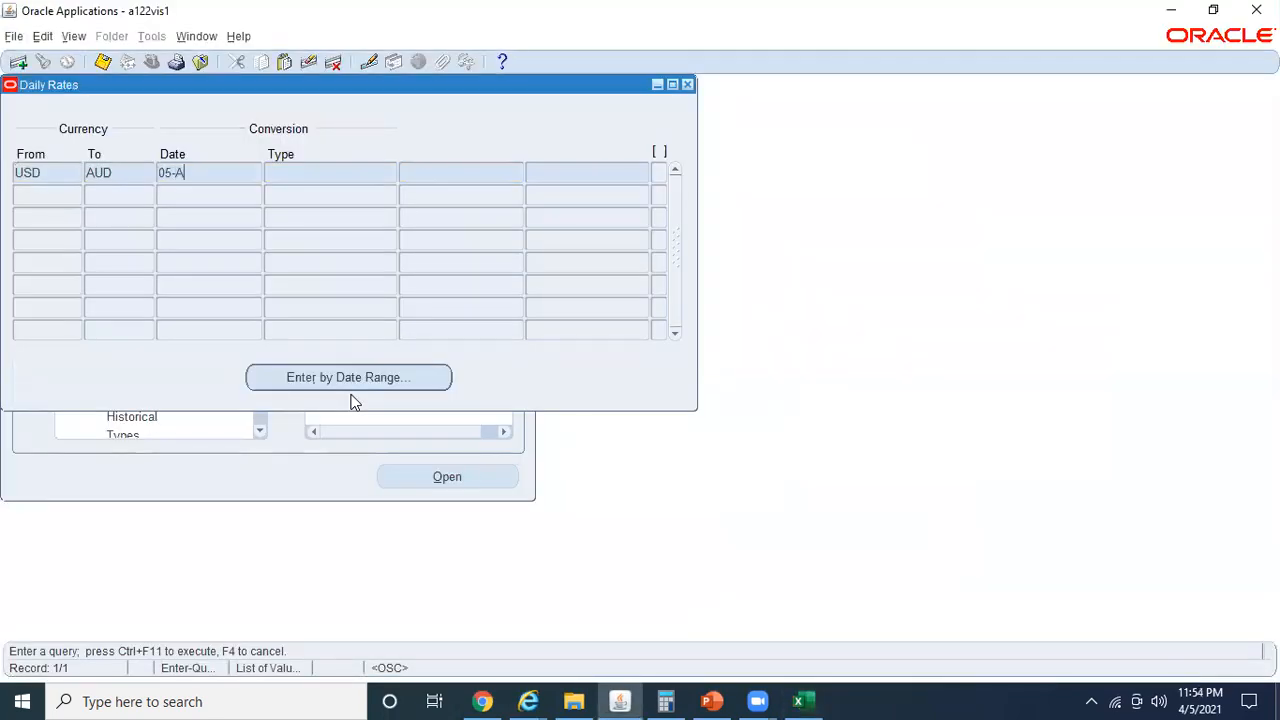
text(PR-2021)
key(ctrl+F11)
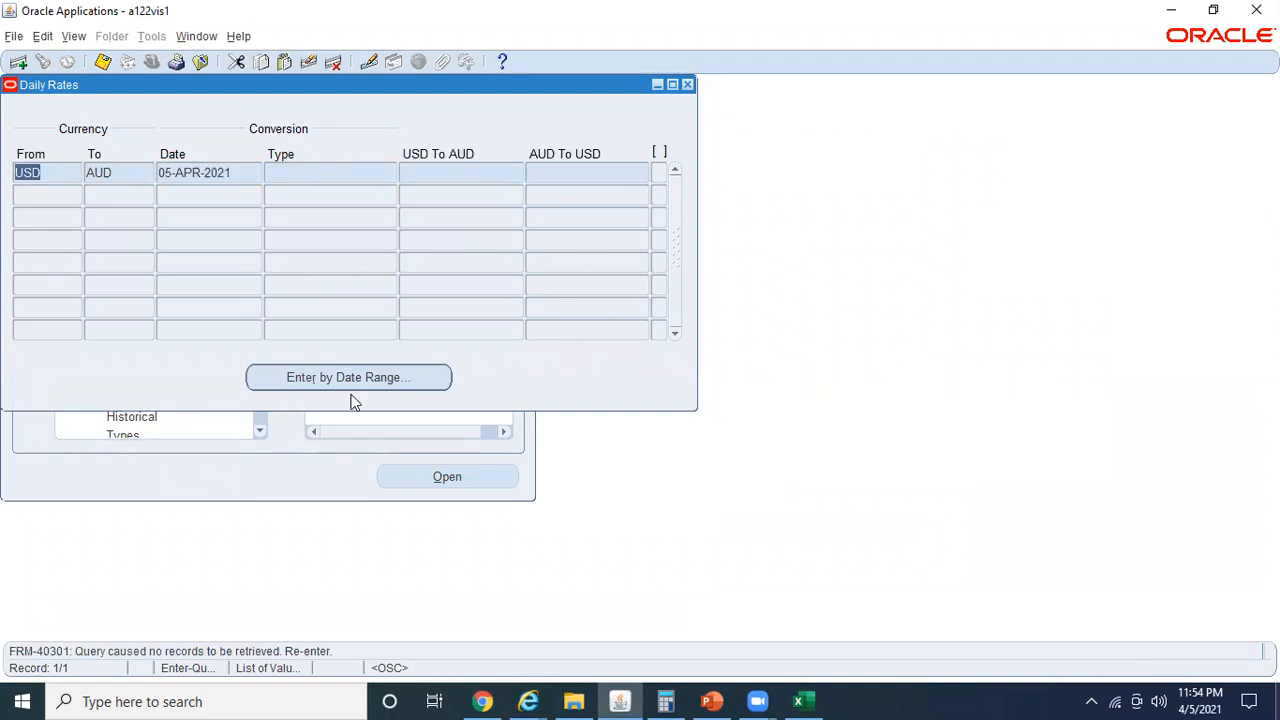
Query the AUD to USD daily rate for 05-APR-2021.
text(AUD)
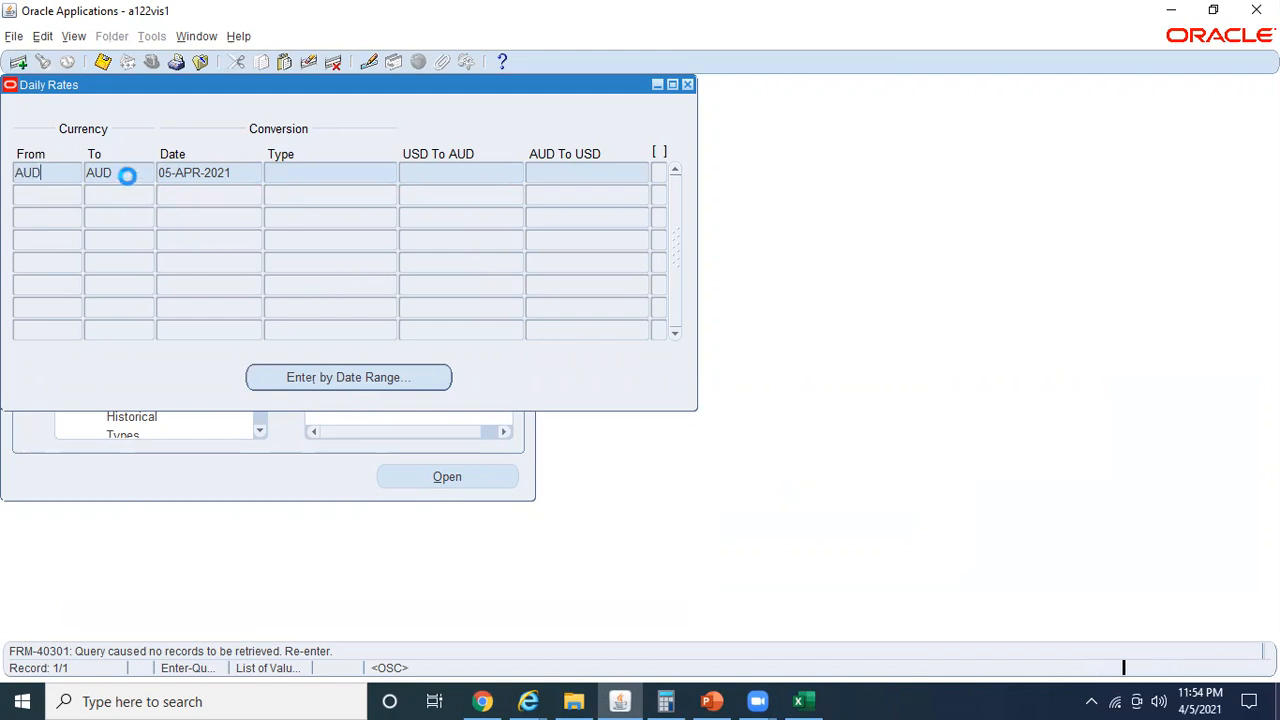
click(127, 172)
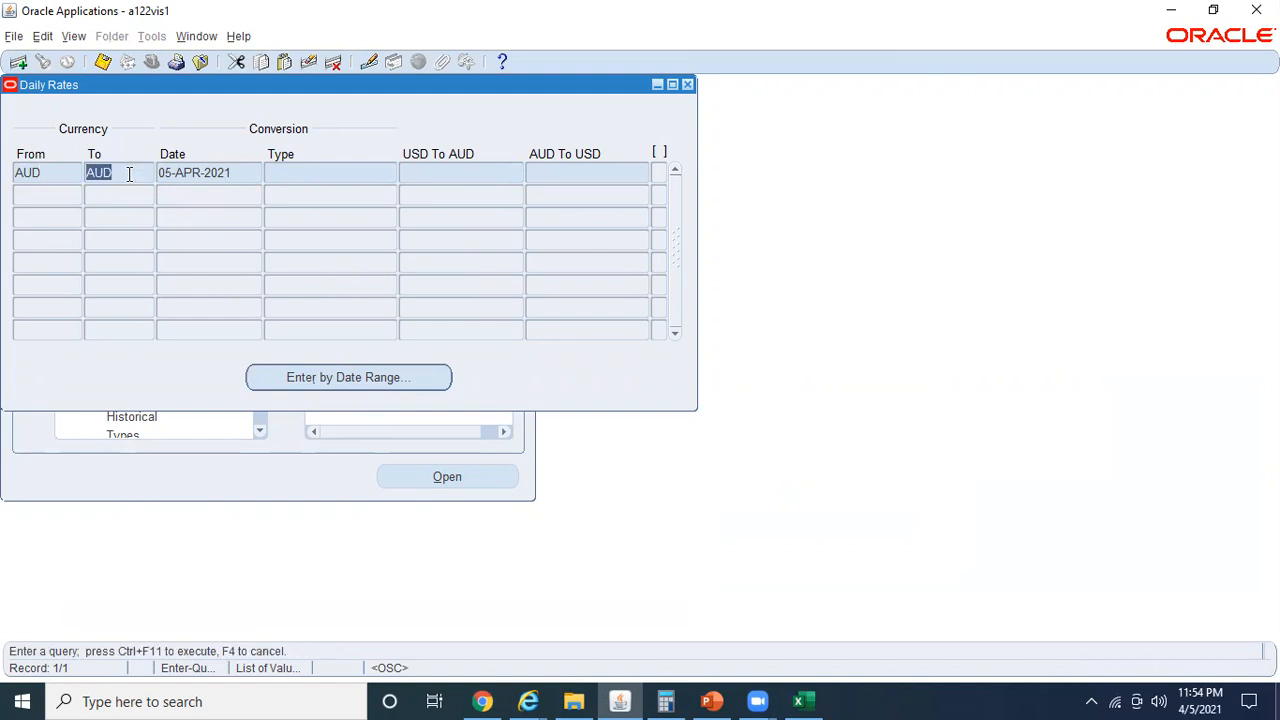
text(U)
key(BackSpace)
text(USD)
key(ctrl+F11)
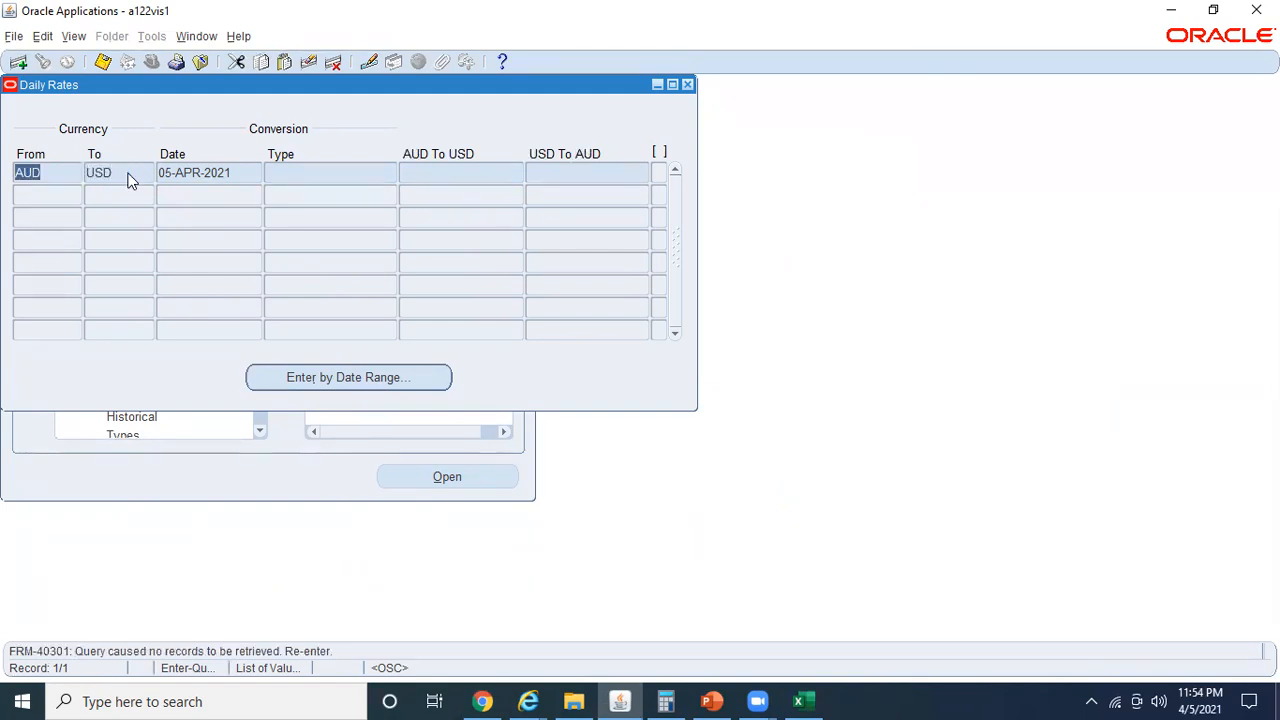
Query the daily rates for 05-APR-2021 from SGD to USD and from USD to SGD.
key(alt+Tab)
key(alt+Tab)
text(SGD)
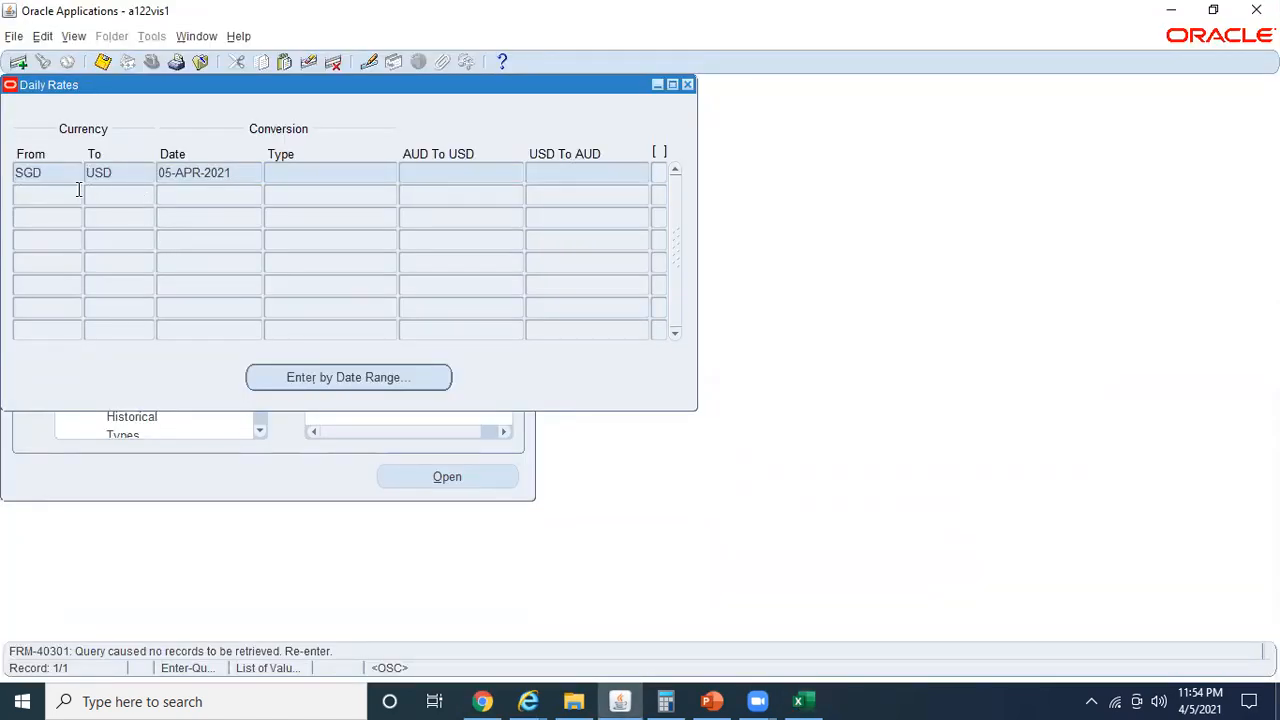
key(ctrl+F11)
text(USD)
key(Tab)
text(SGD)
key(ctrl+F11)
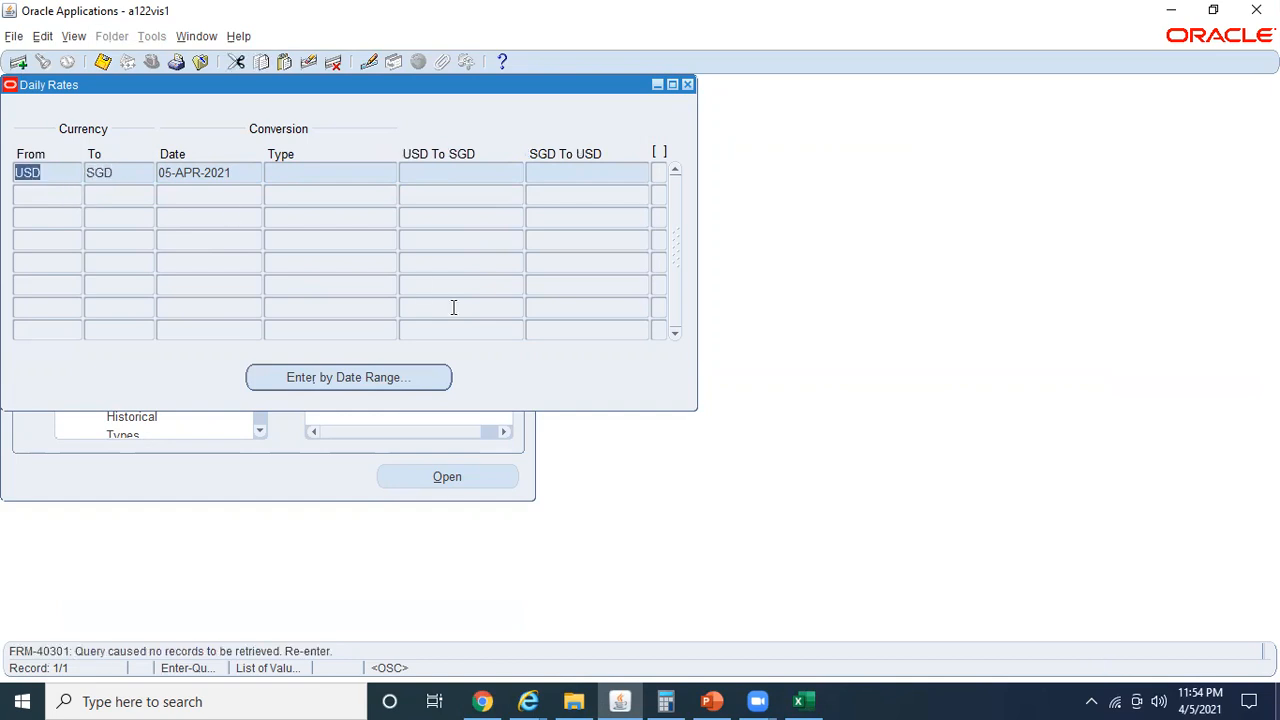
Switch to the General Ledger - Daily Rates workbook in Excel and show the Oracle add-in commands.
key(alt+Tab)
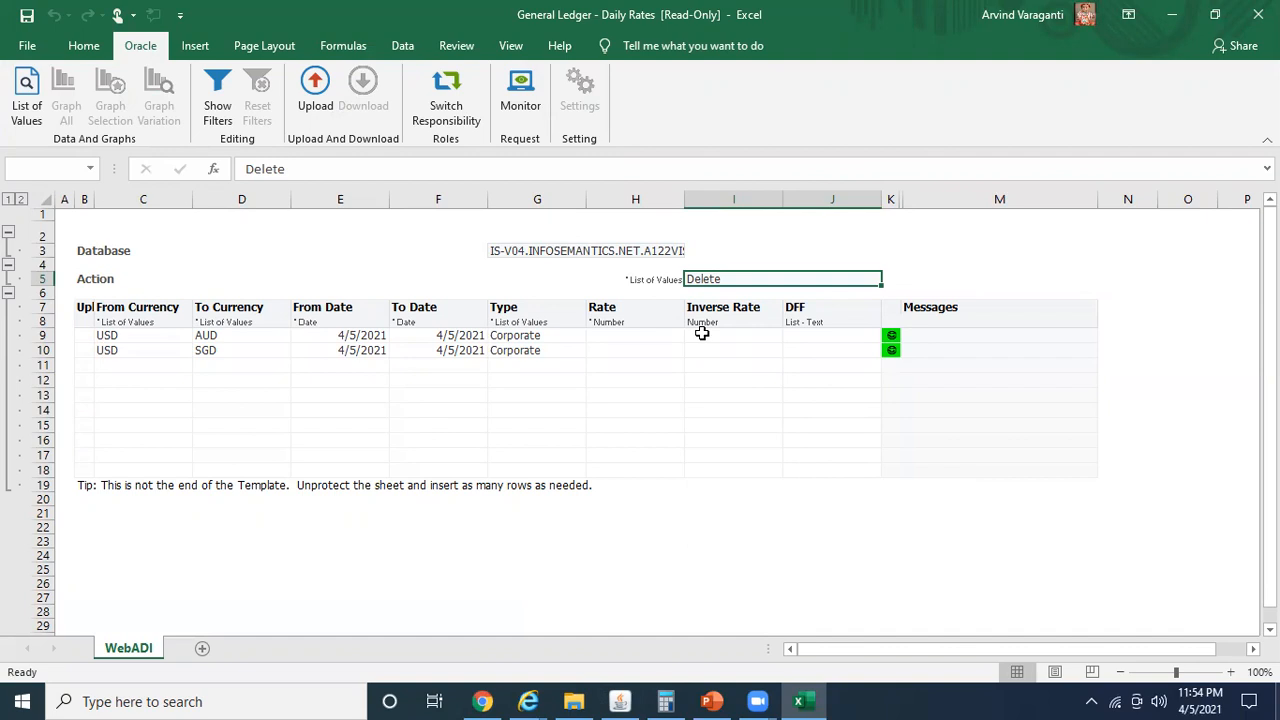
click(402, 46)
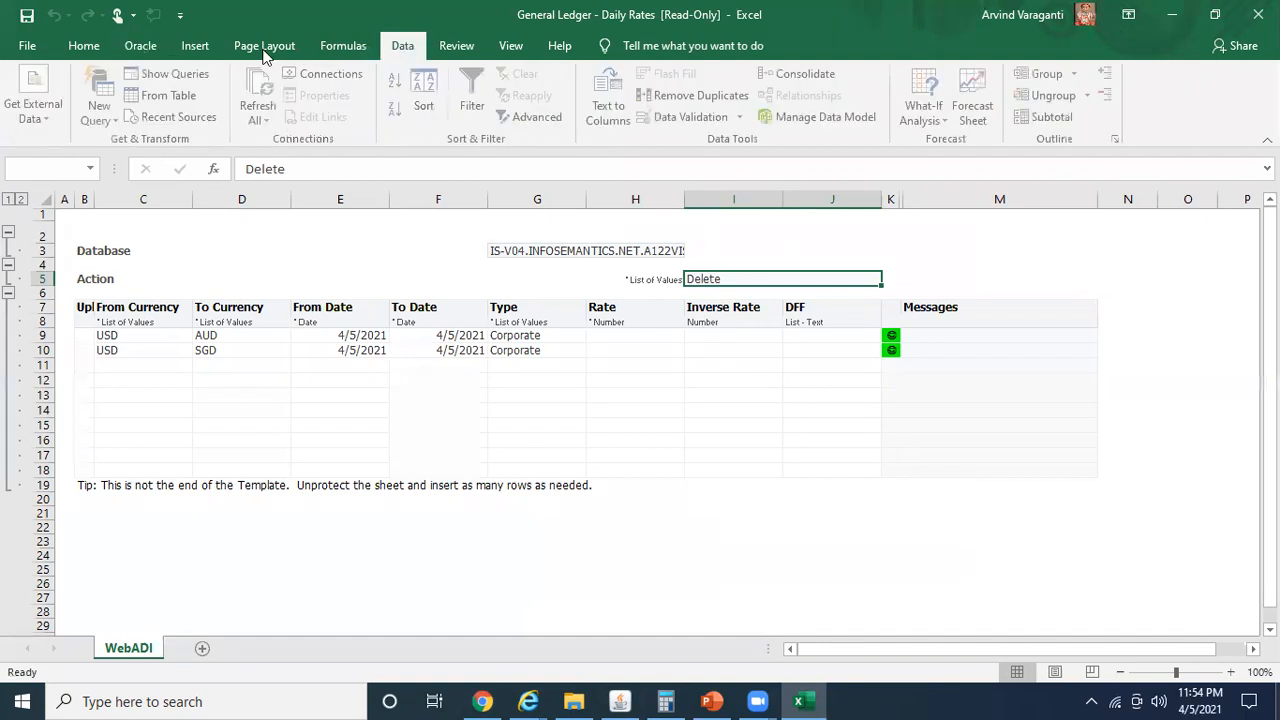
click(140, 46)
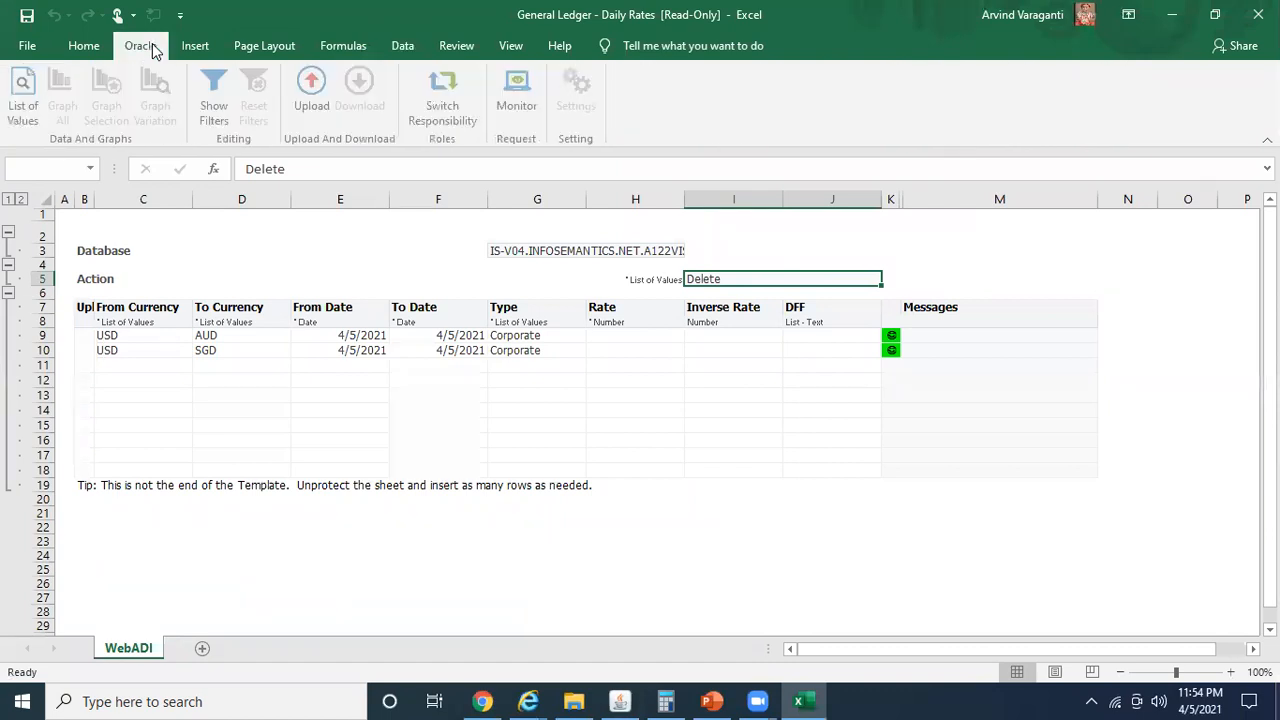